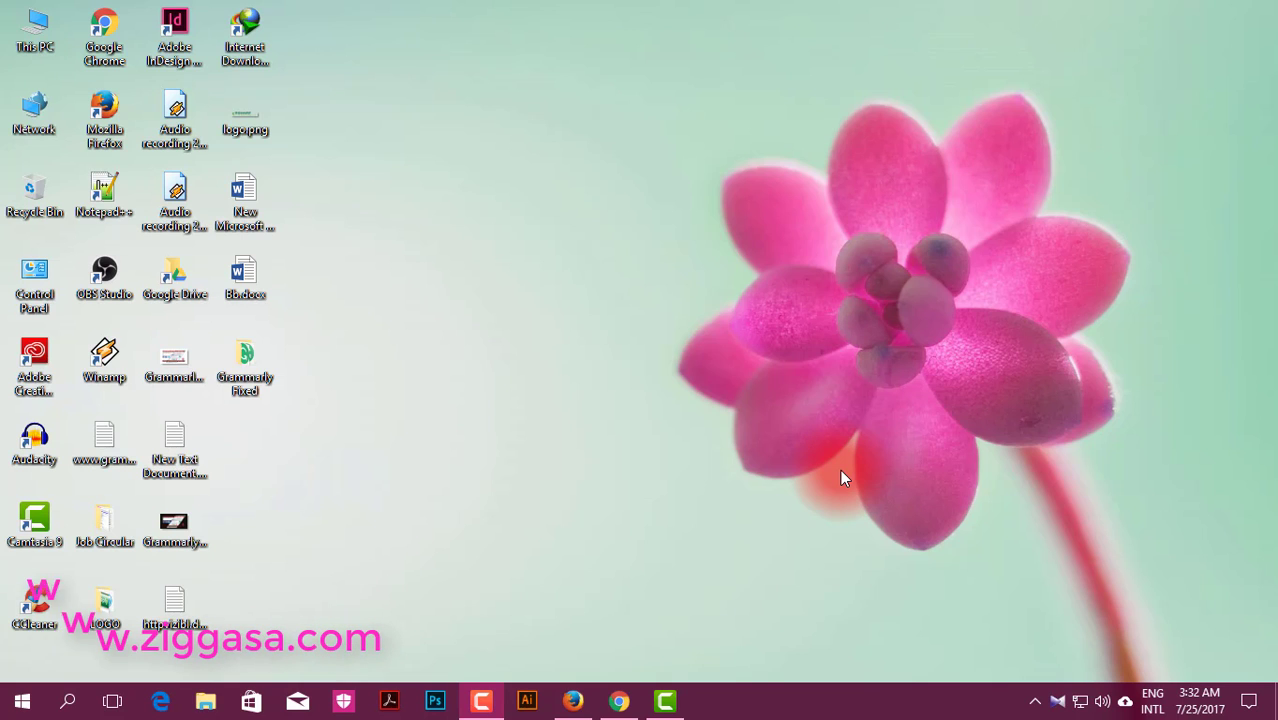
Step: Scroll through the grammarly.com home page's feature sections in Firefox, then return to the top
left_click(572, 701)
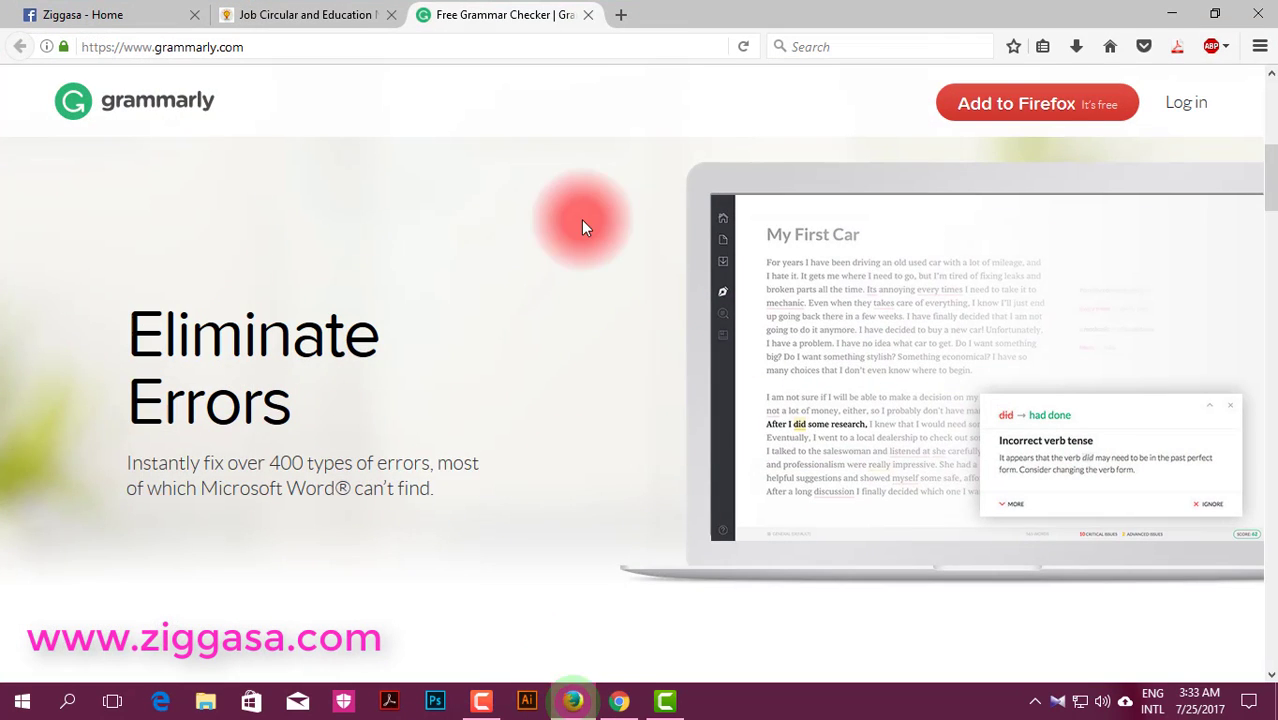
left_click(271, 42)
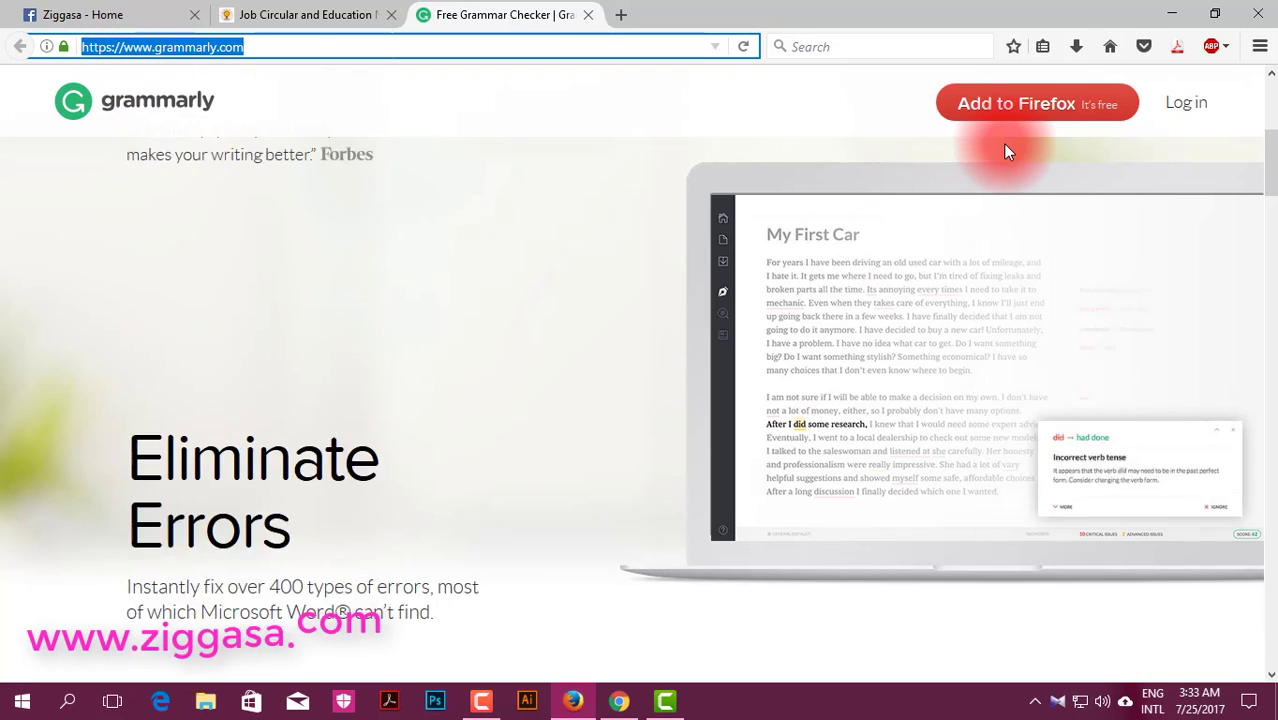
scroll(1055, 117, "up", 1)
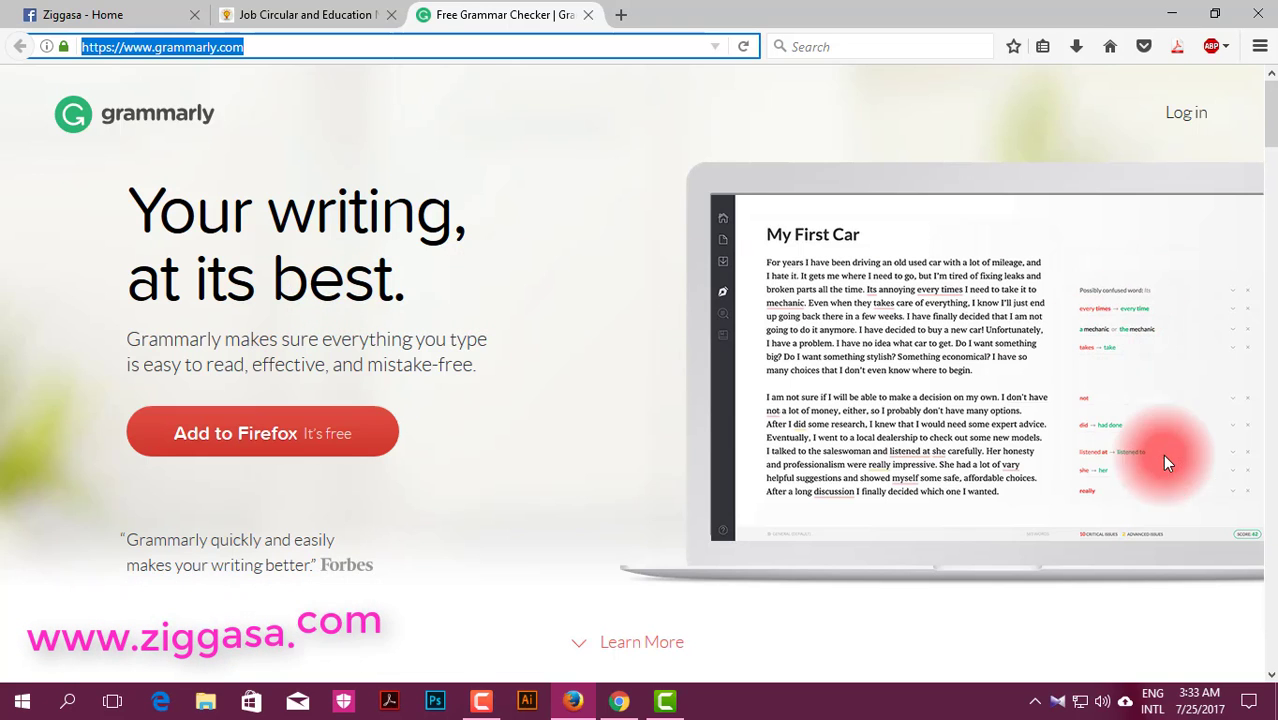
scroll(419, 499, "down", 5)
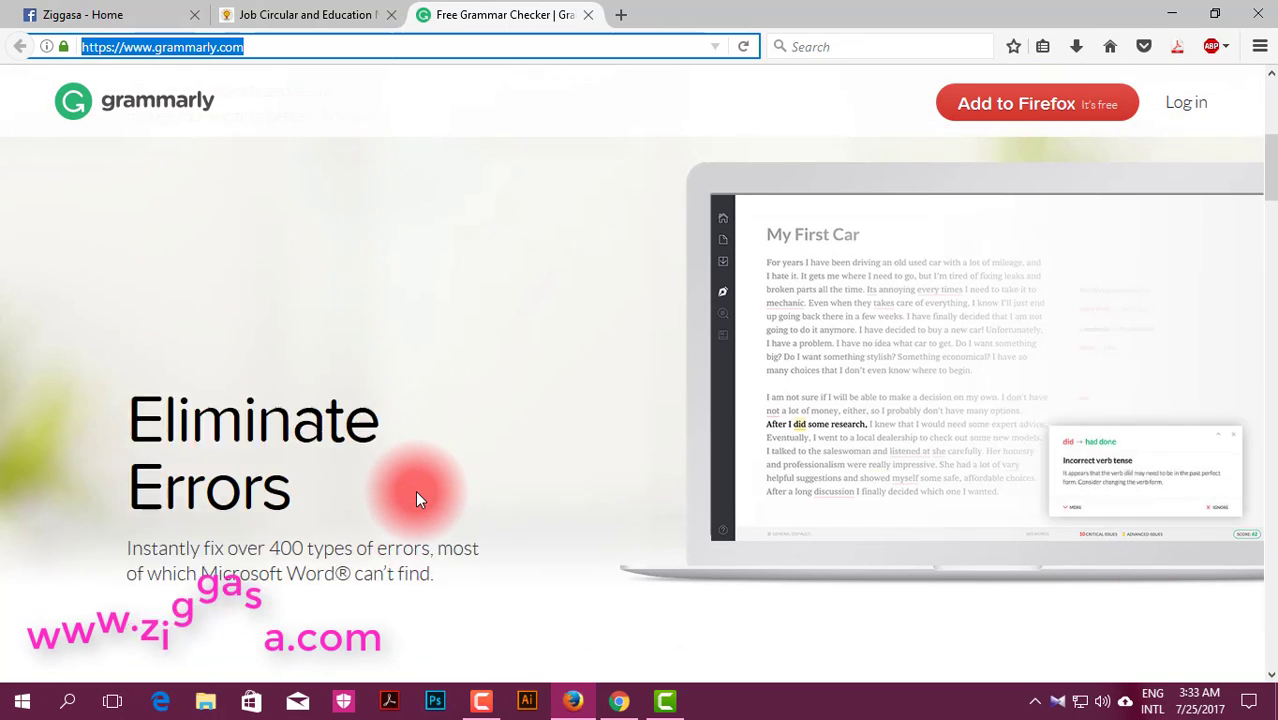
scroll(205, 215, "up", 2)
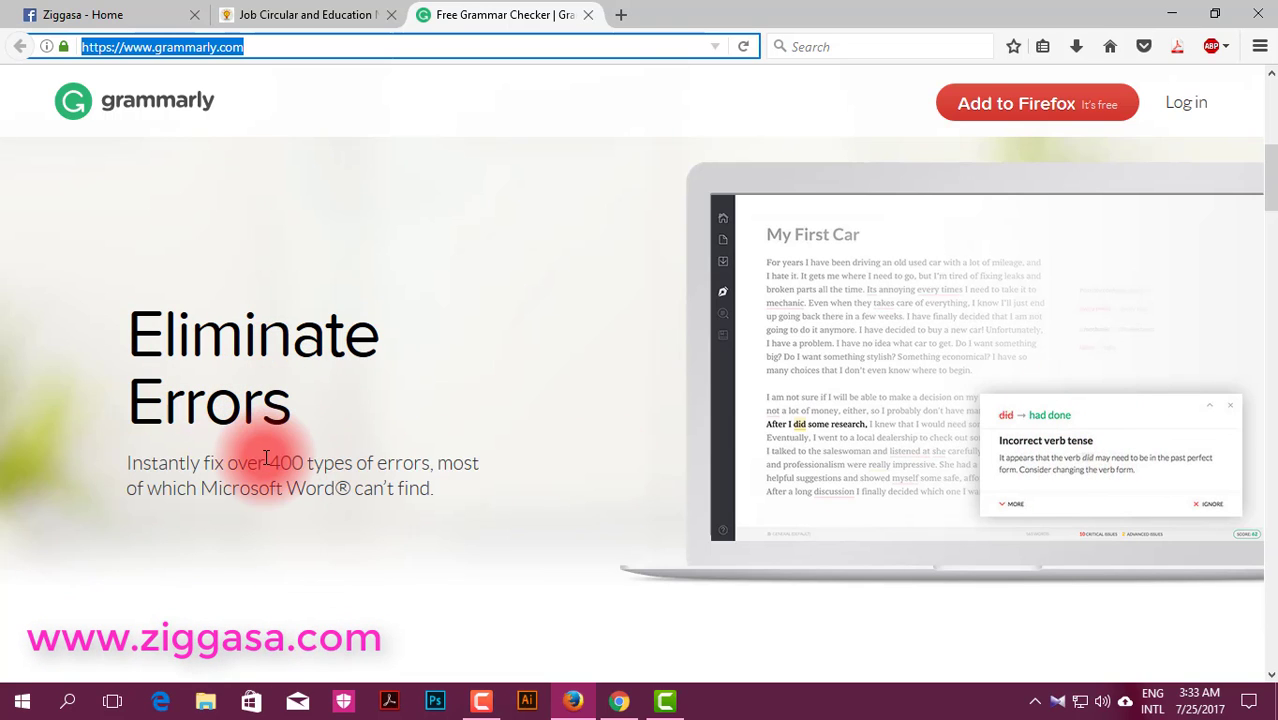
scroll(305, 457, "down", 3)
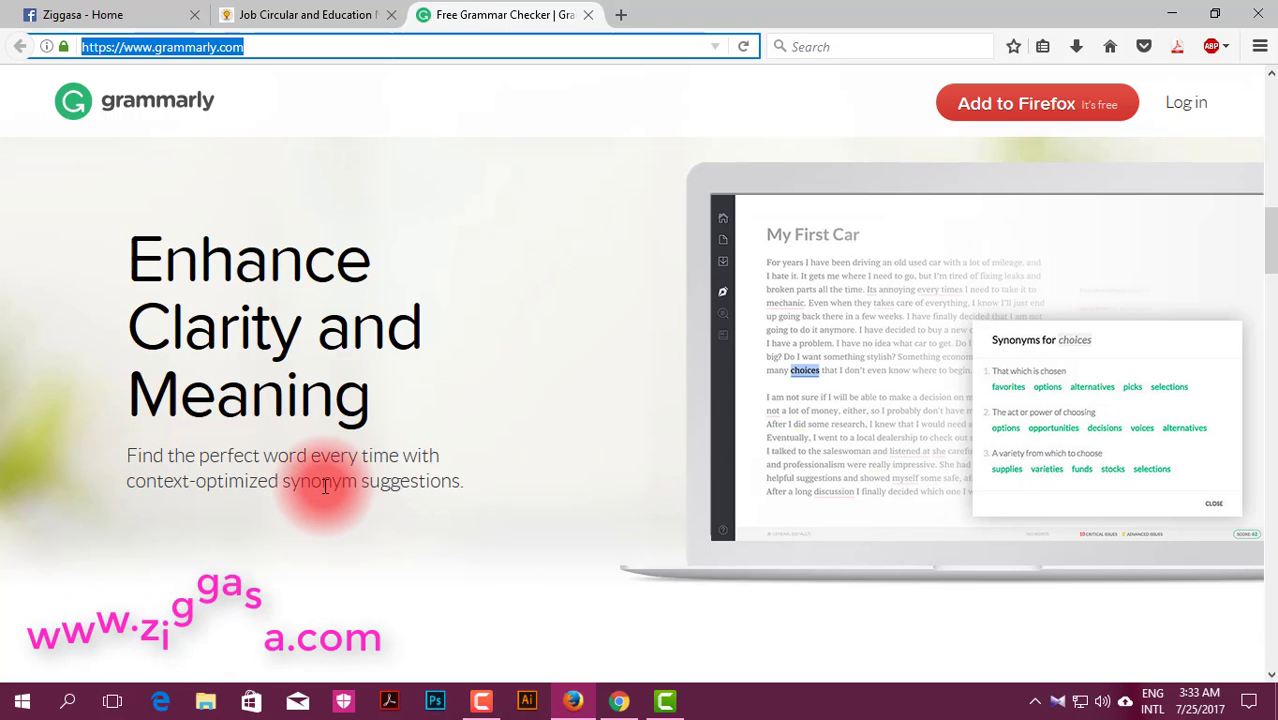
scroll(318, 490, "down", 3)
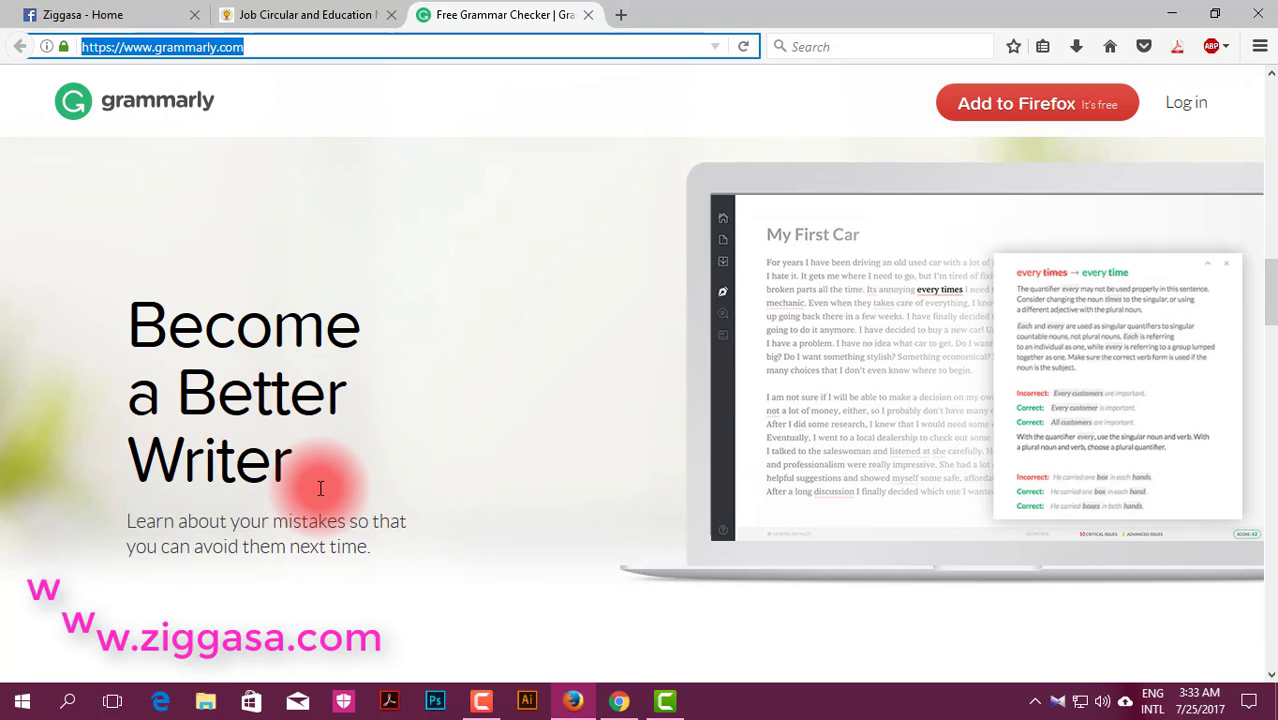
scroll(463, 476, "down", 3)
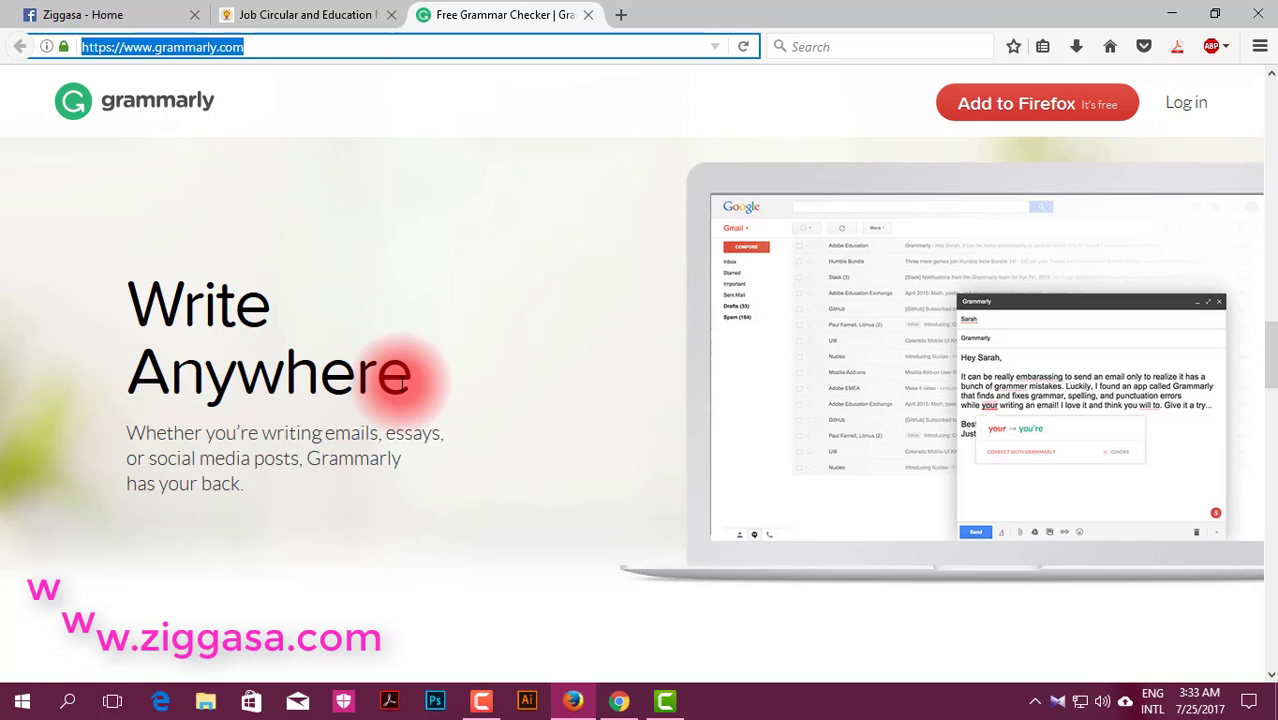
scroll(414, 394, "down", 3)
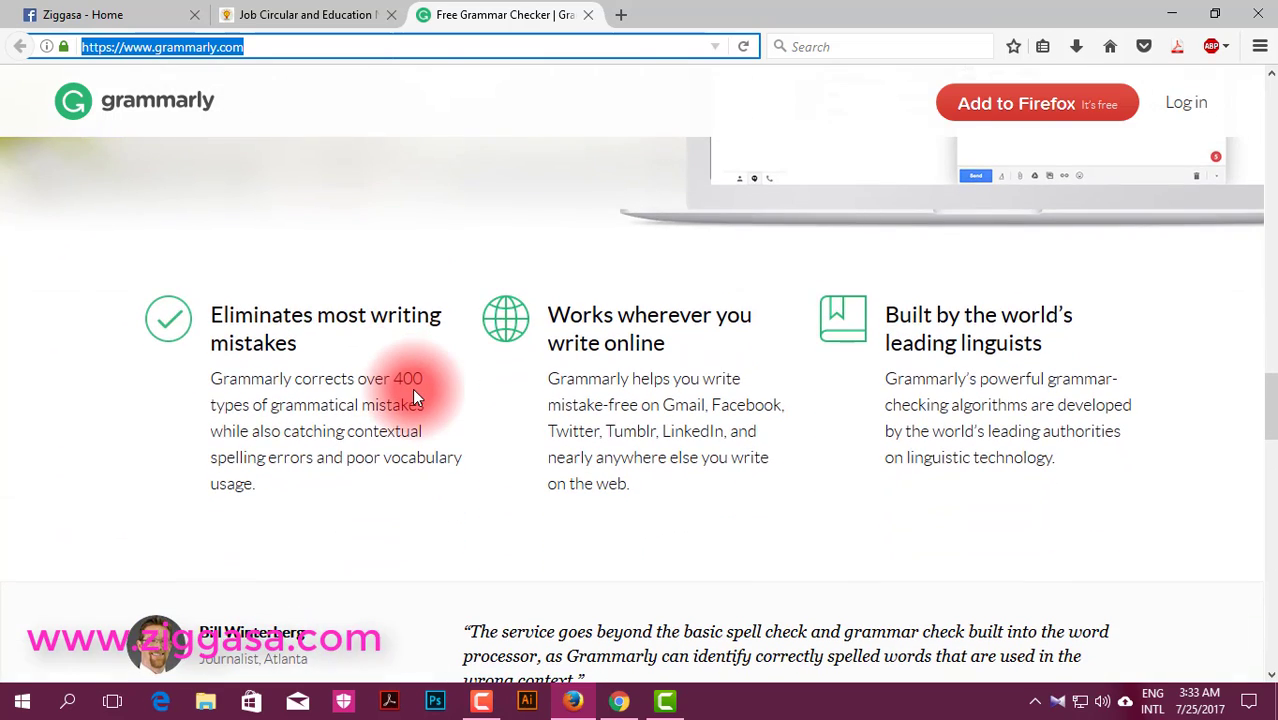
scroll(414, 396, "up", 10)
scroll(414, 398, "up", 4)
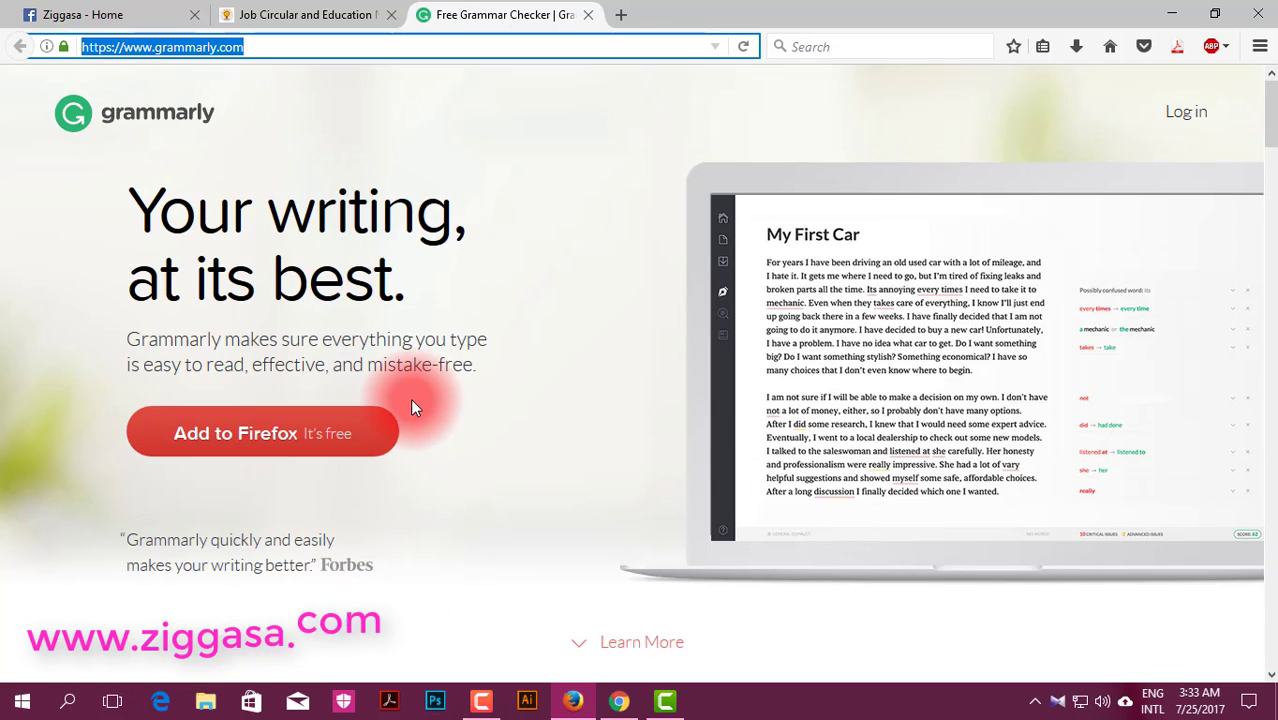
Step: Install Grammarly for Firefox, allowing and confirming it, then restart installation to reach sign-up
left_click(313, 438)
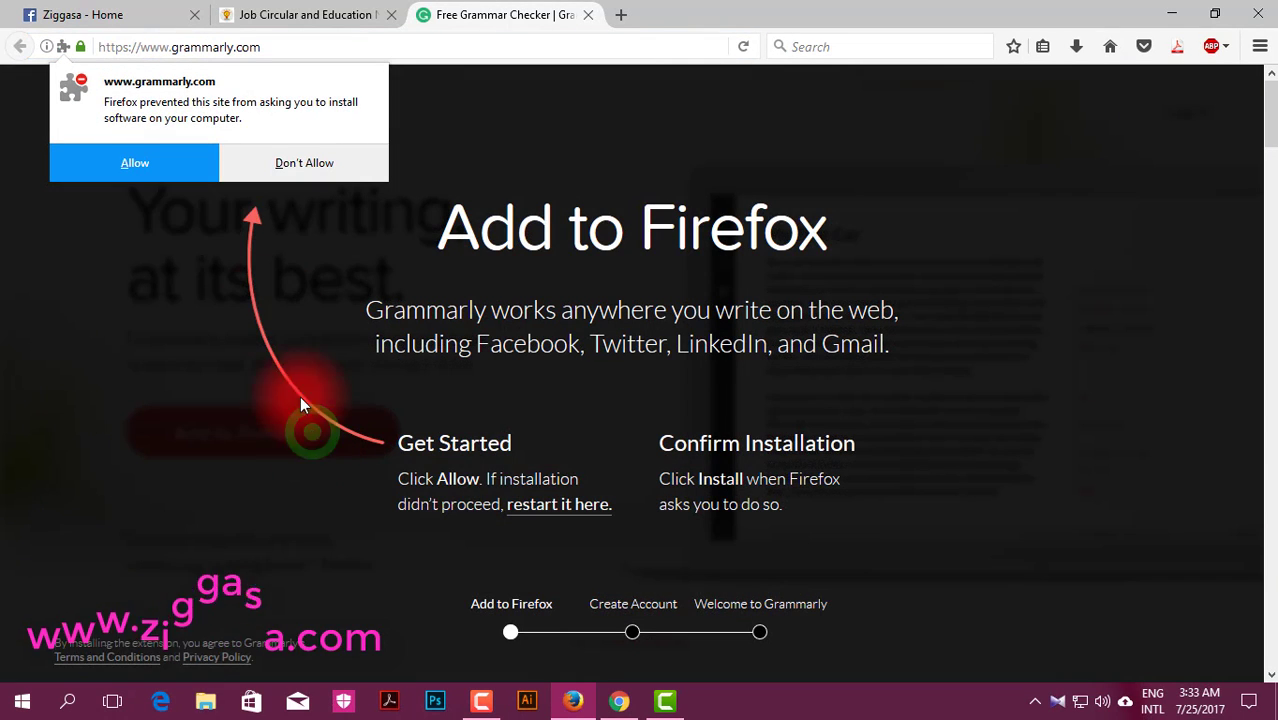
left_click(136, 163)
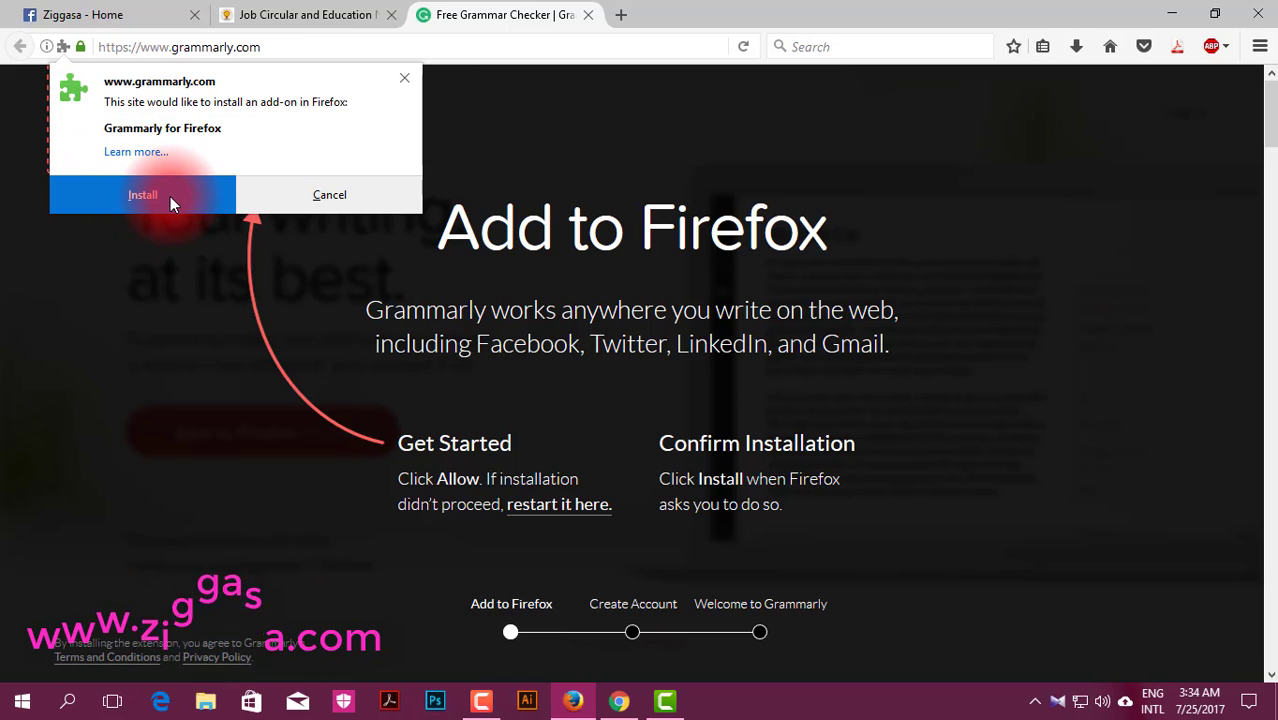
left_click(171, 197)
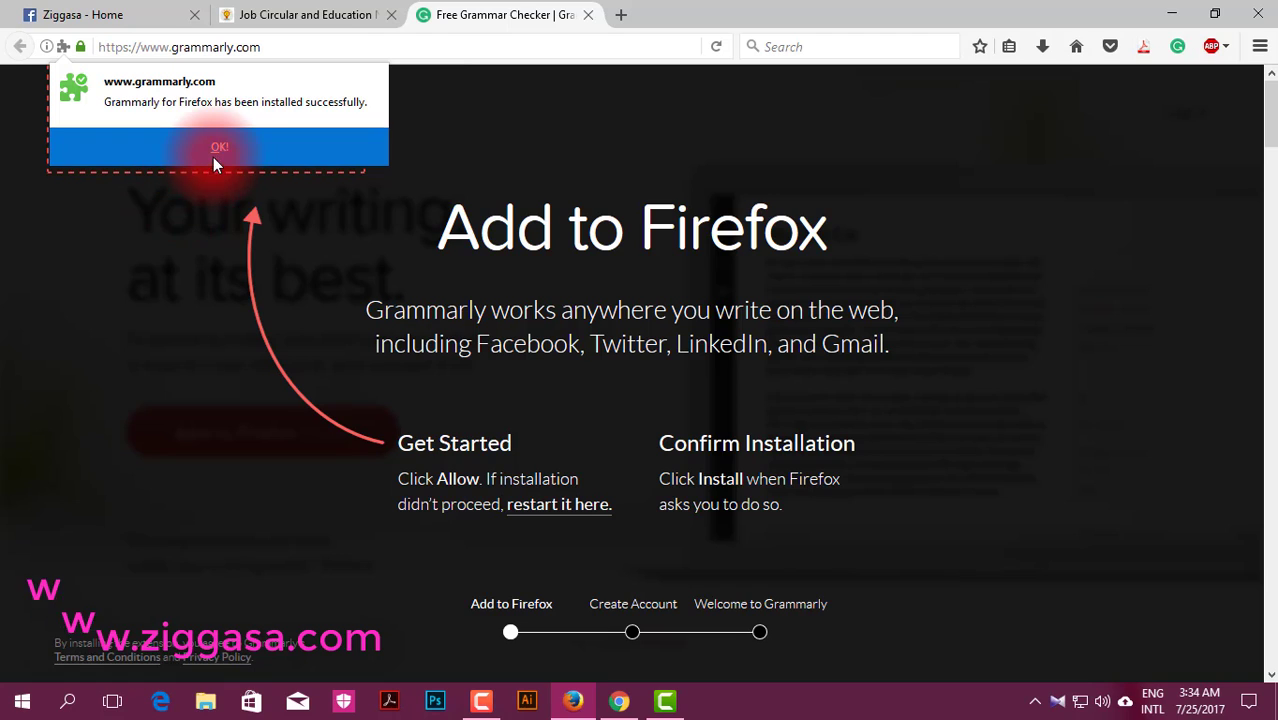
left_click(227, 145)
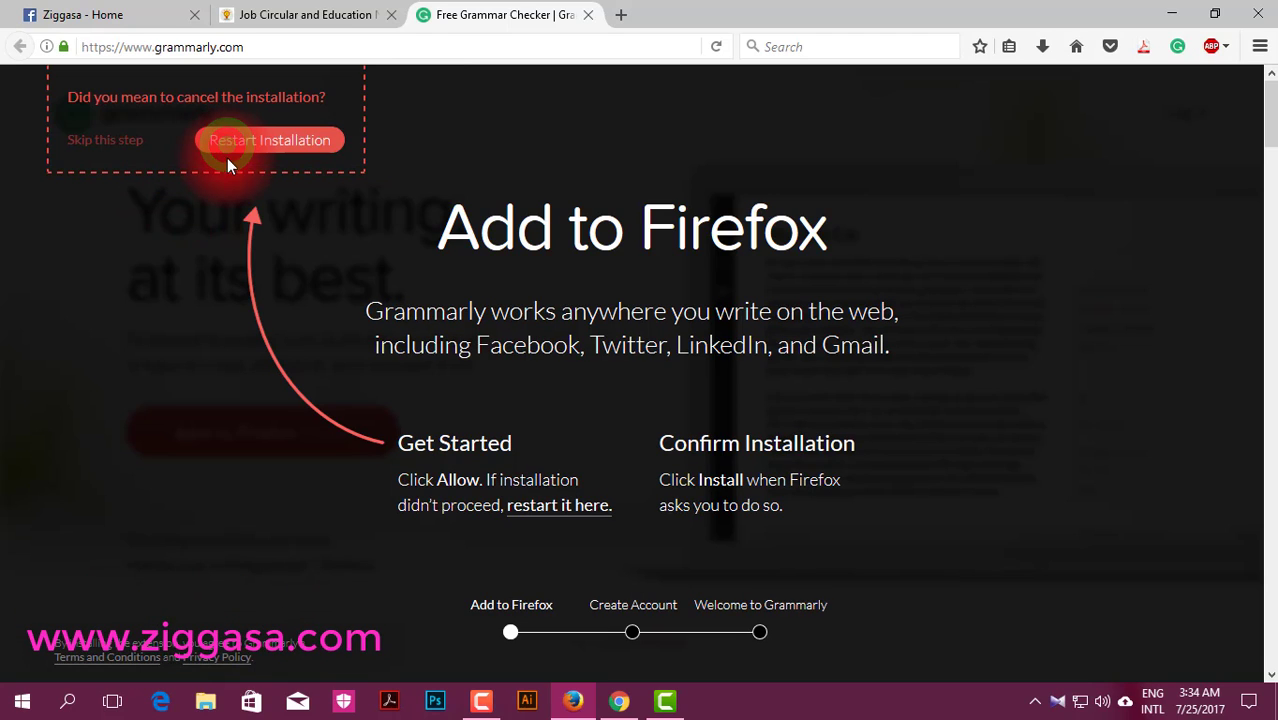
left_click(280, 146)
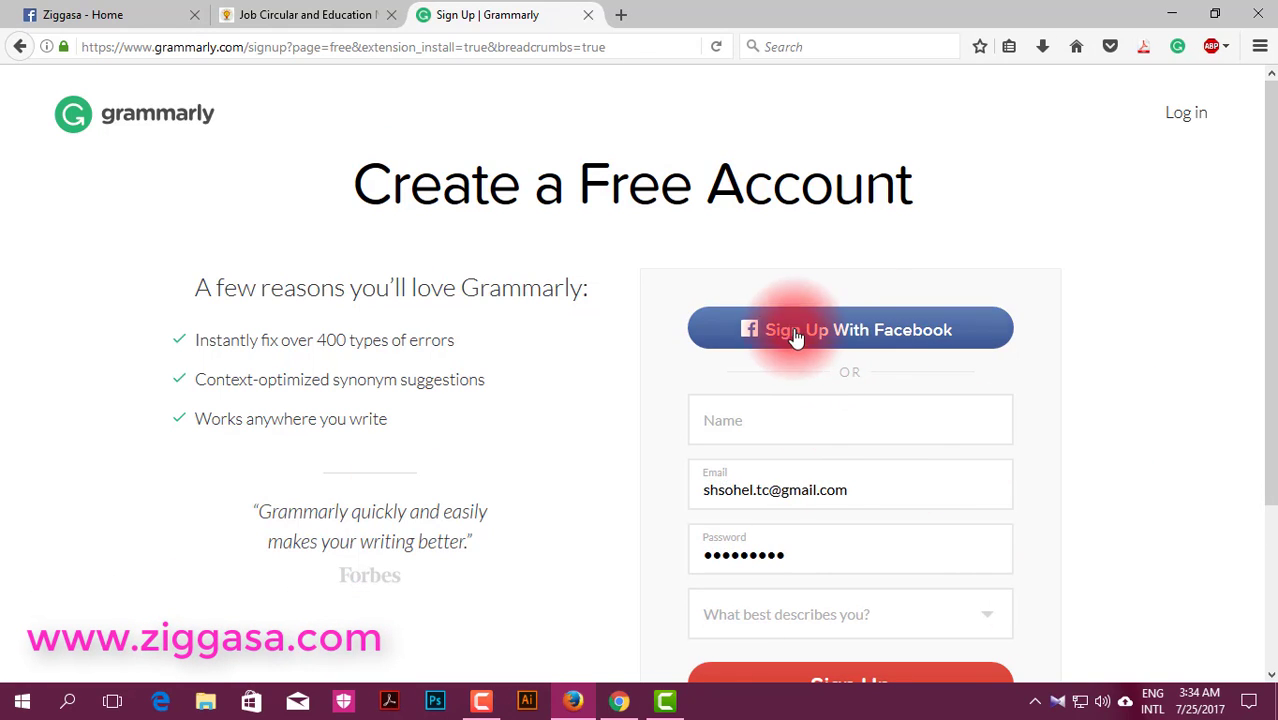
scroll(780, 480, "down", 2)
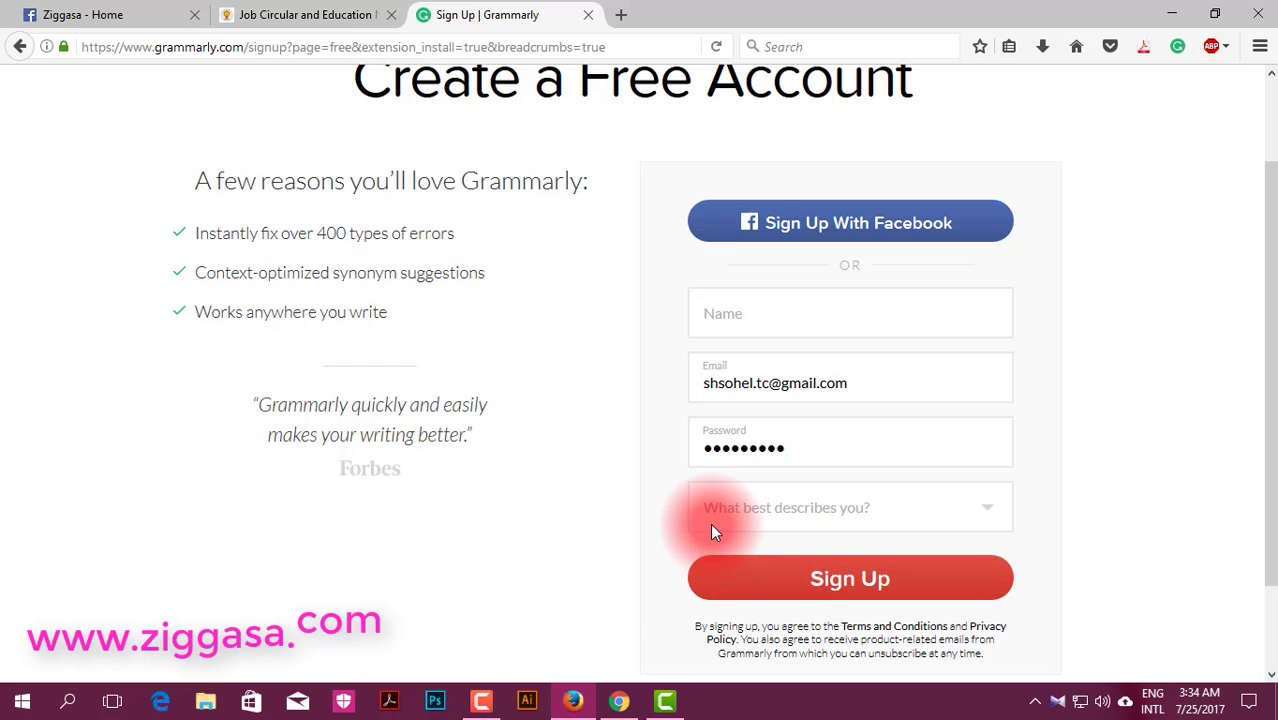
left_click(830, 510)
left_click(828, 508)
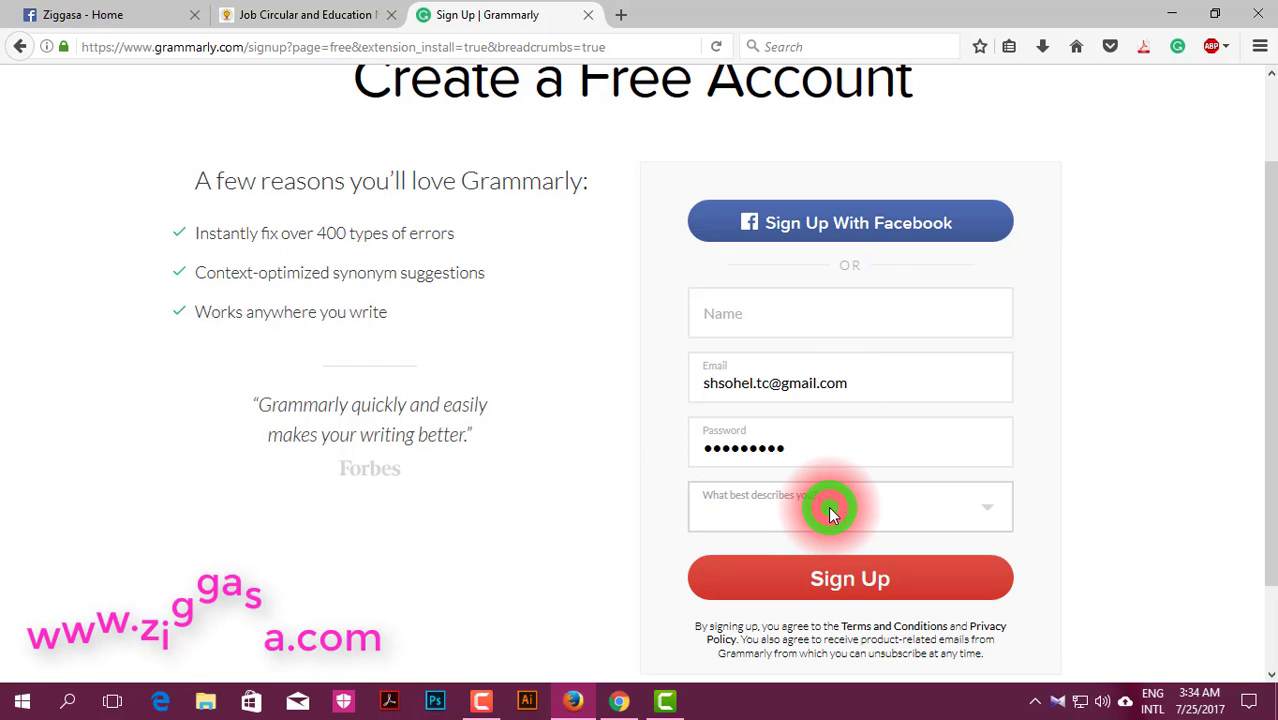
left_click(828, 508)
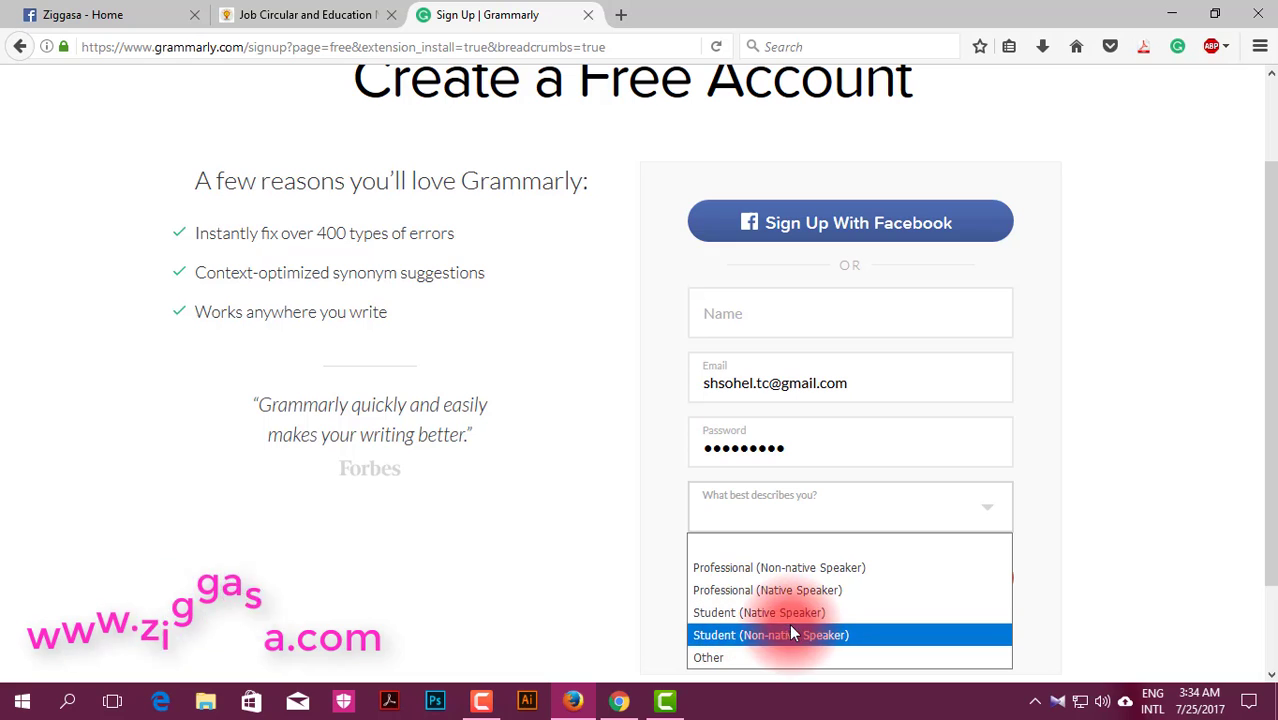
left_click(1090, 397)
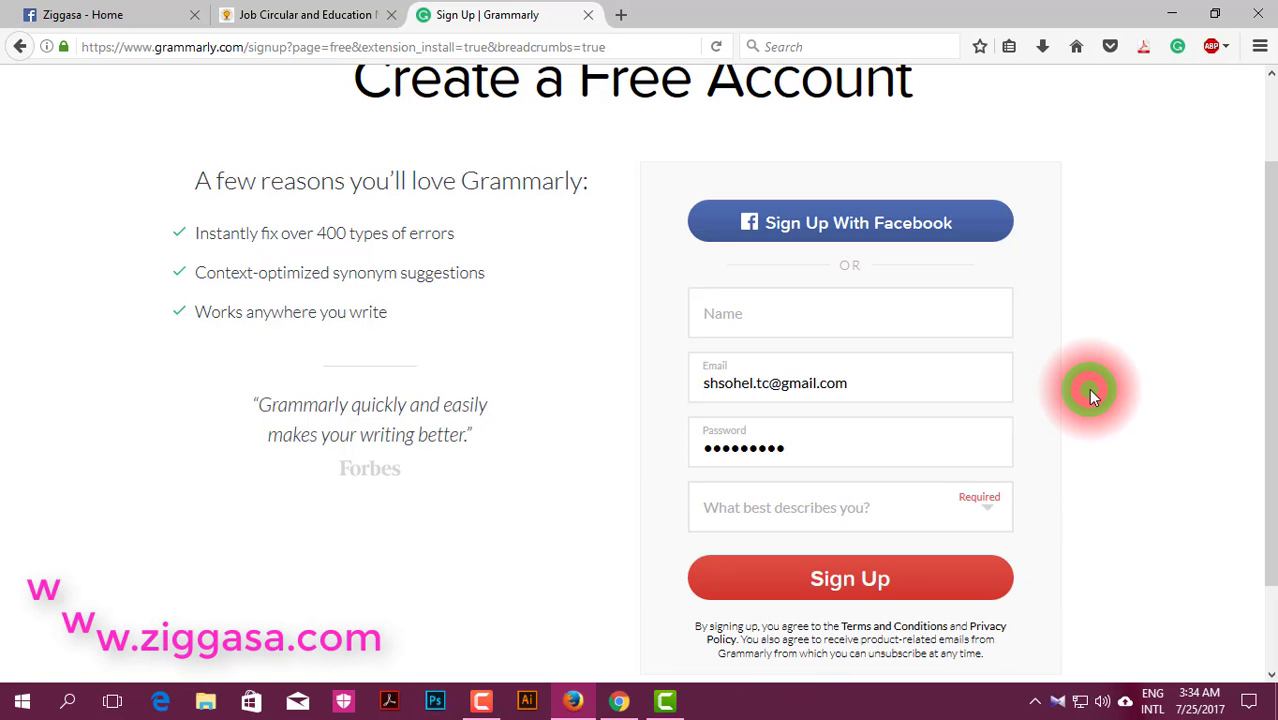
scroll(1088, 388, "up", 3)
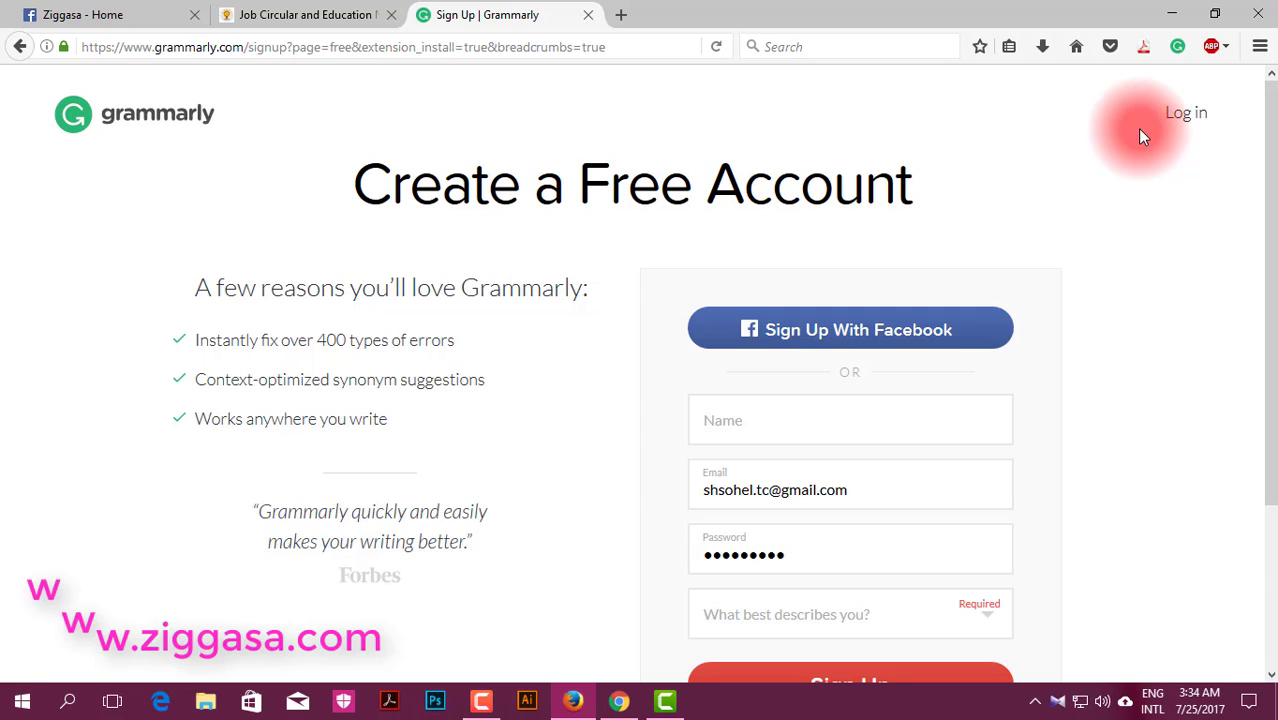
Step: Open the Firefox Add-ons Manager in a new tab
left_click(620, 15)
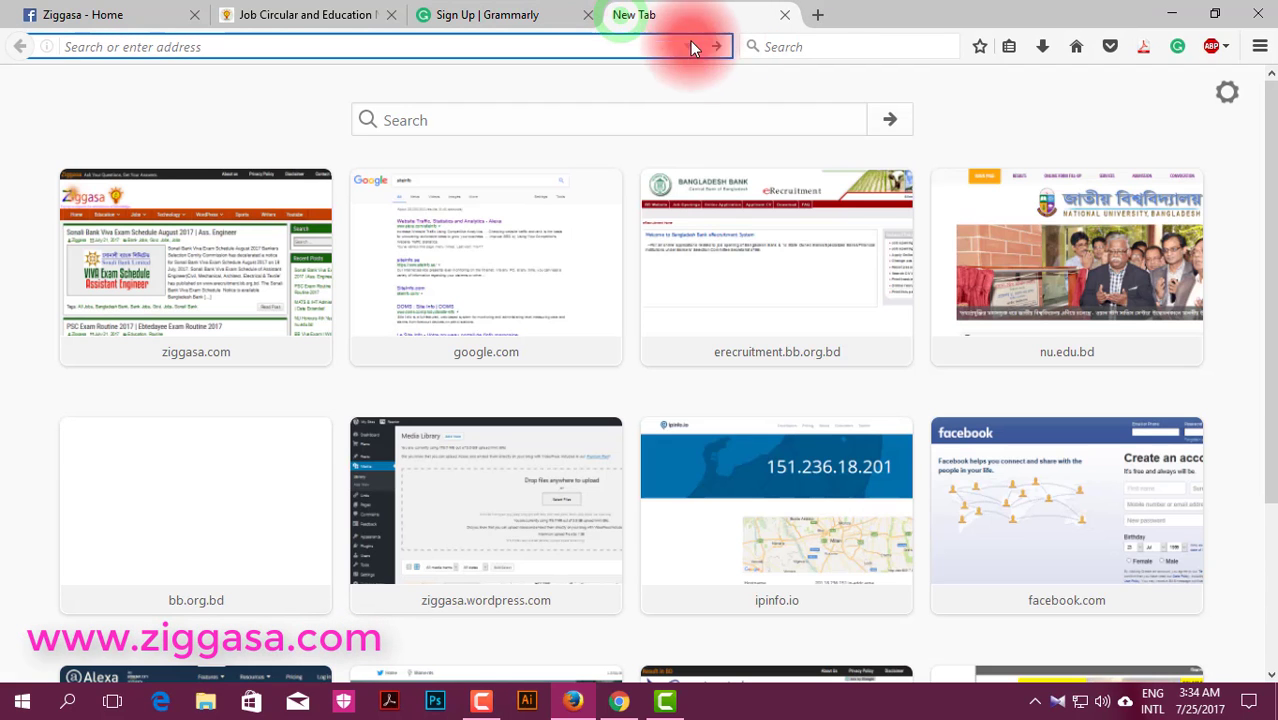
left_click(1260, 46)
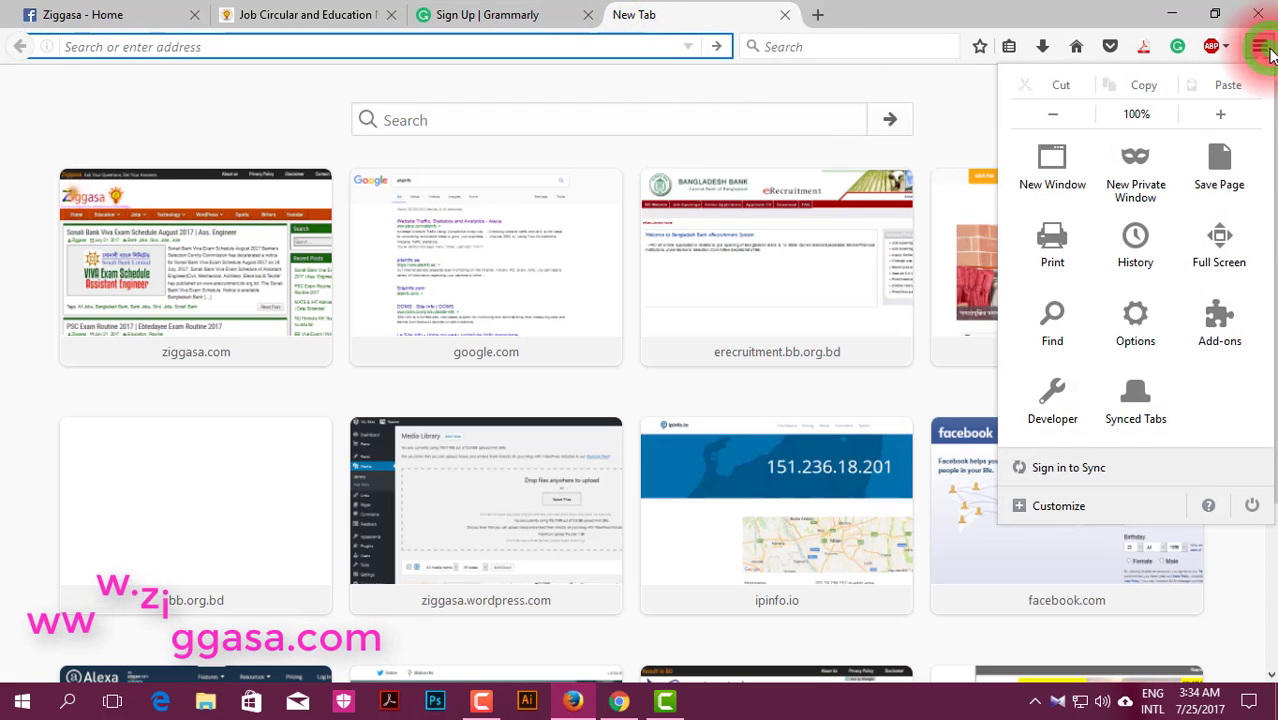
left_click(1225, 340)
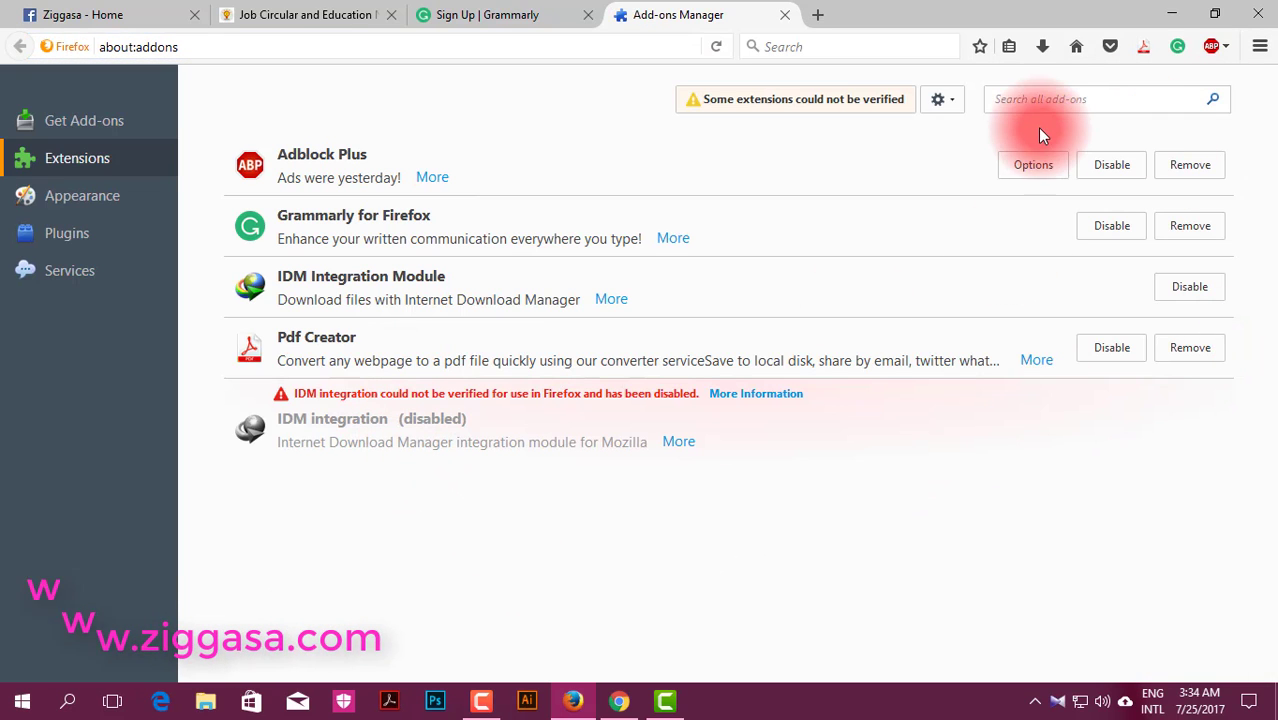
Step: Search all available add-ons for 'Grammarly'
left_click(1038, 101)
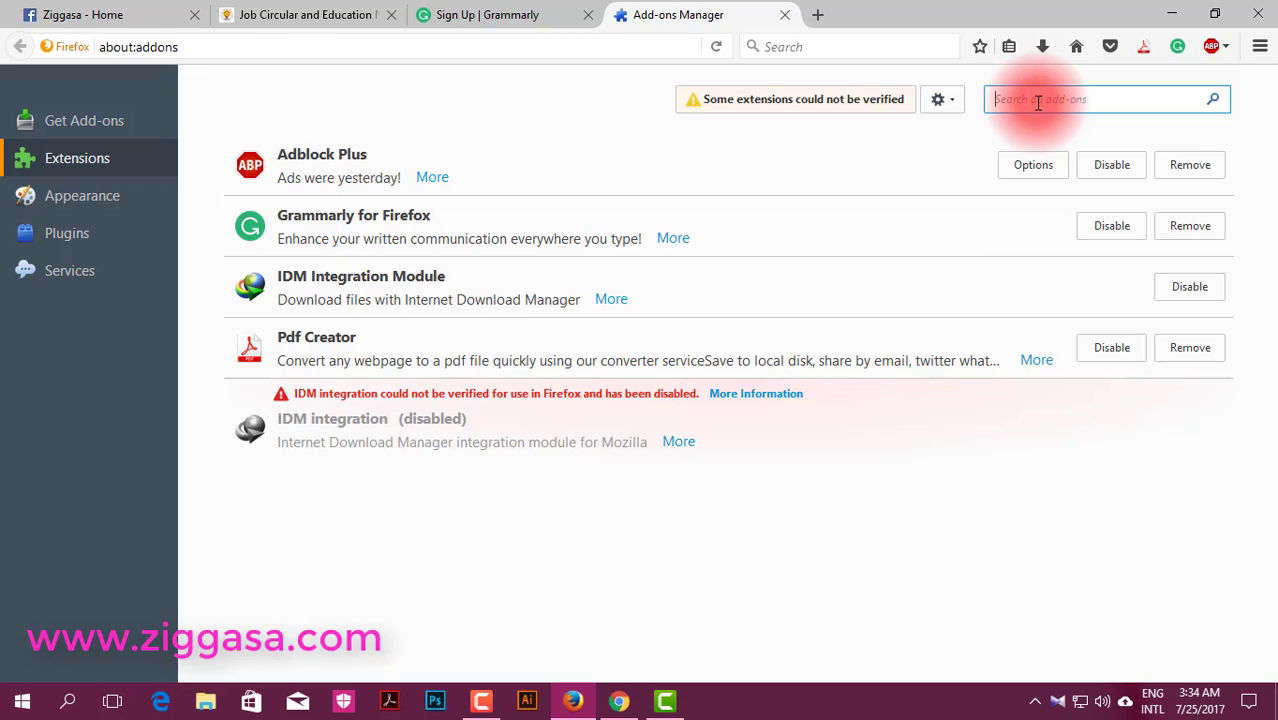
type("পেট")
key("BackSpace")
key("BackSpace")
key("BackSpace")
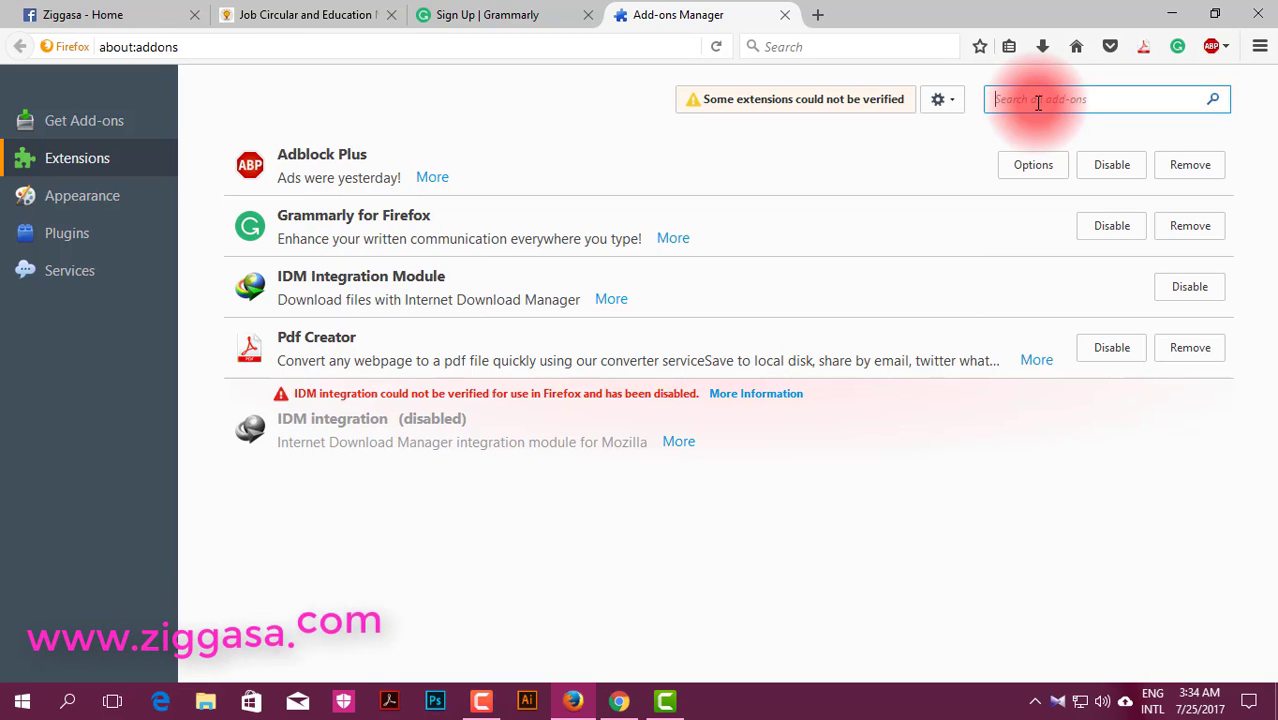
type("Gramma")
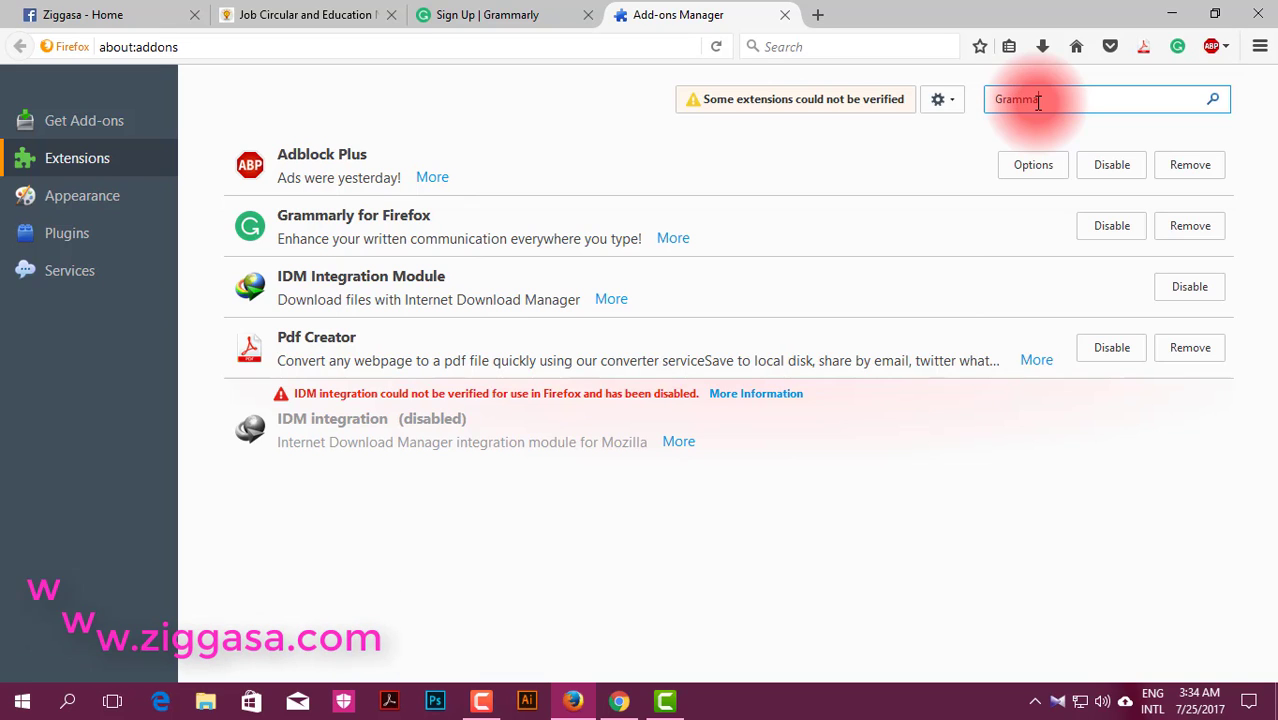
type("rly")
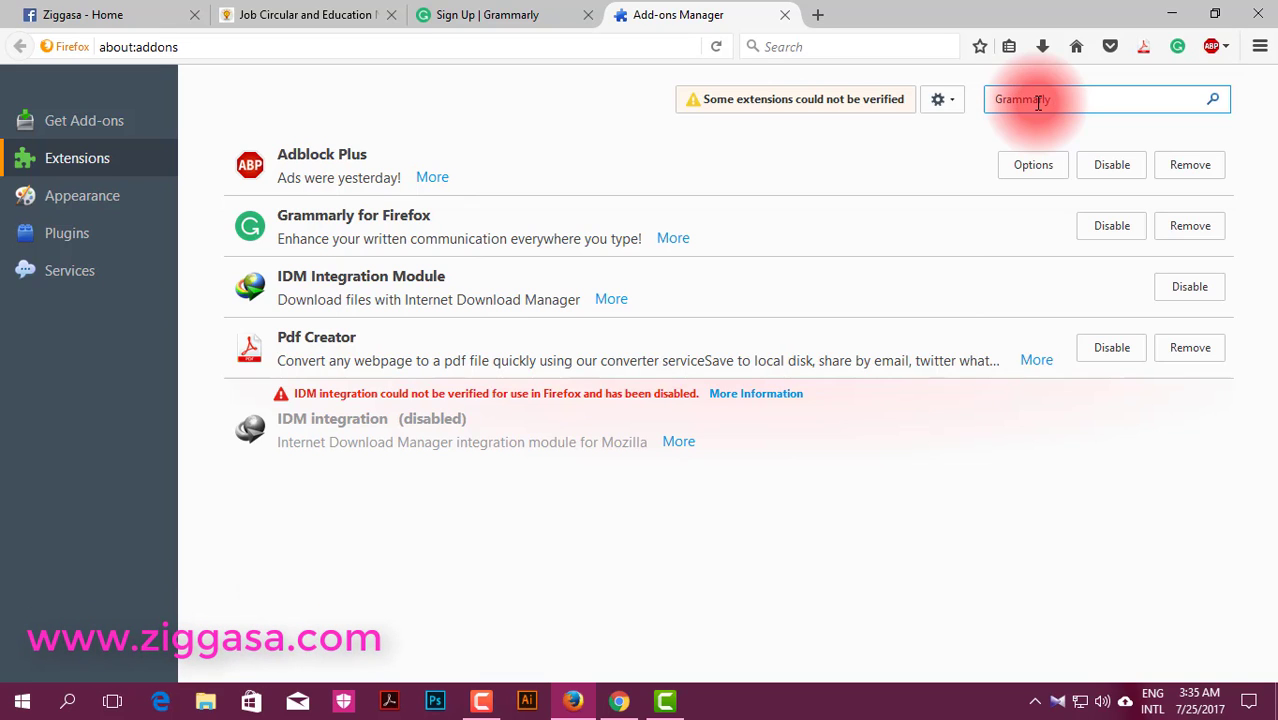
key("Return")
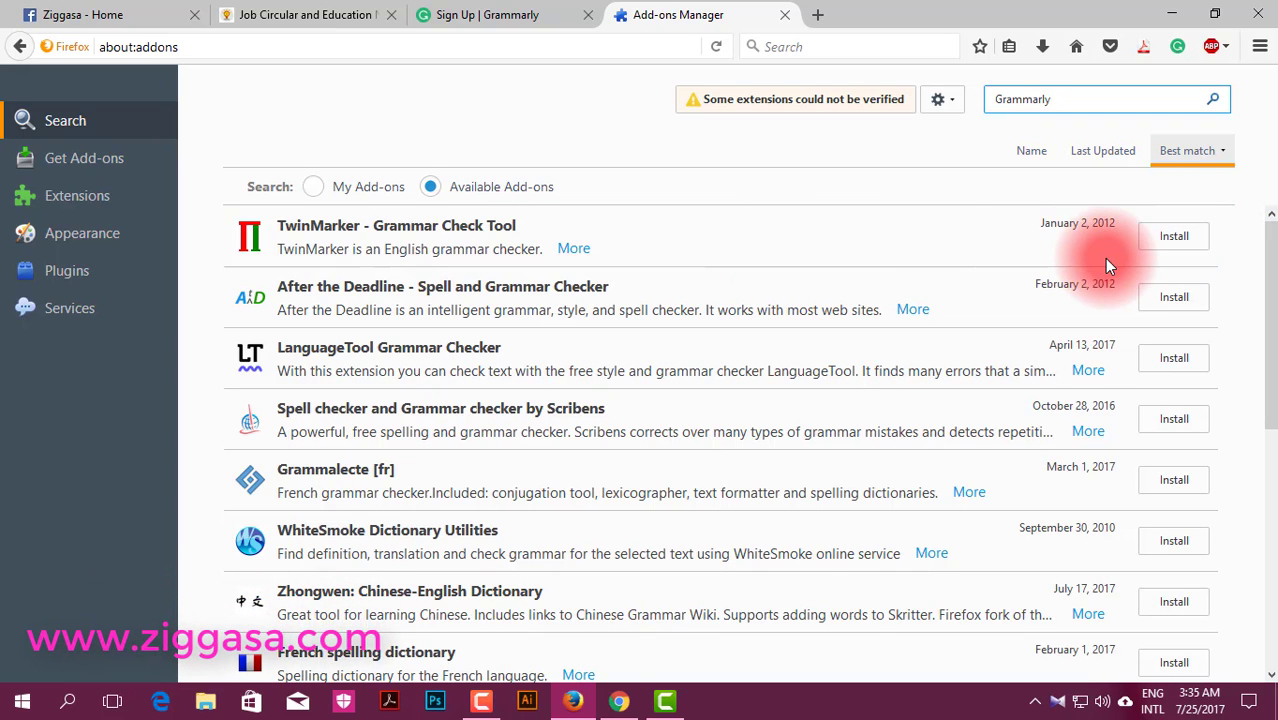
Step: Log in to Grammarly to reach the My Grammarly dashboard, then bring Chrome forward
left_click(786, 18)
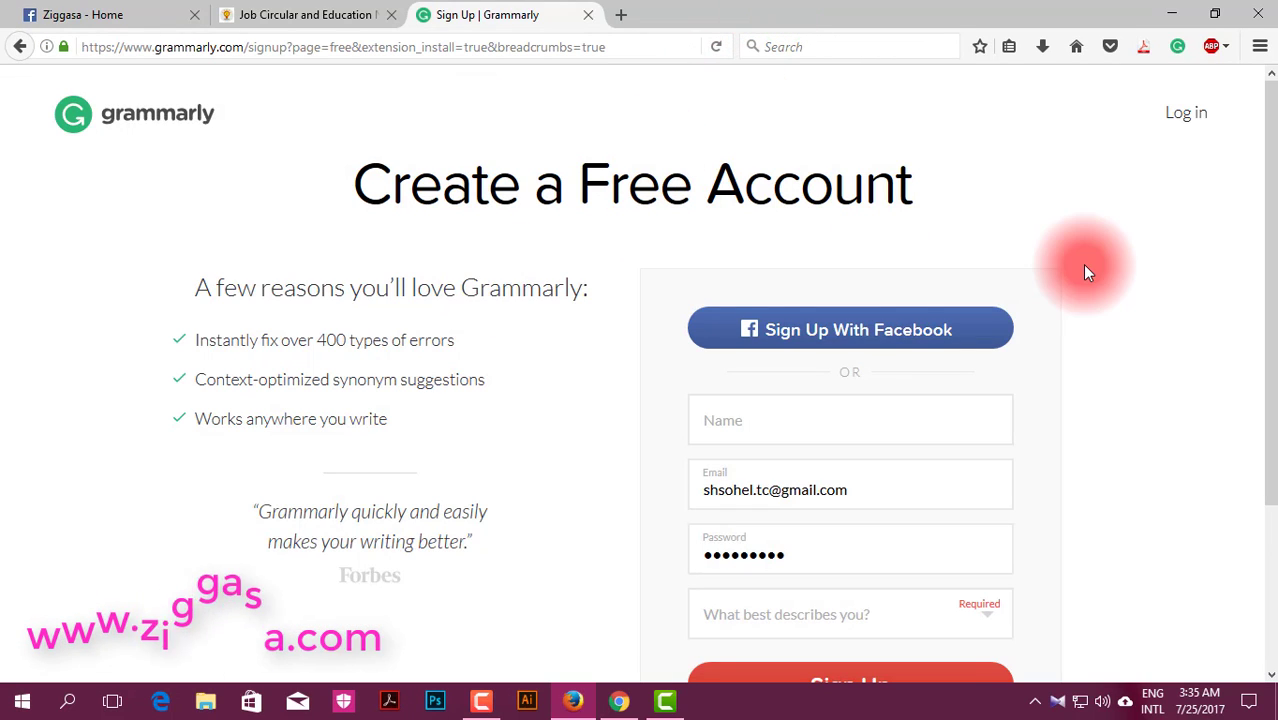
left_click(1197, 125)
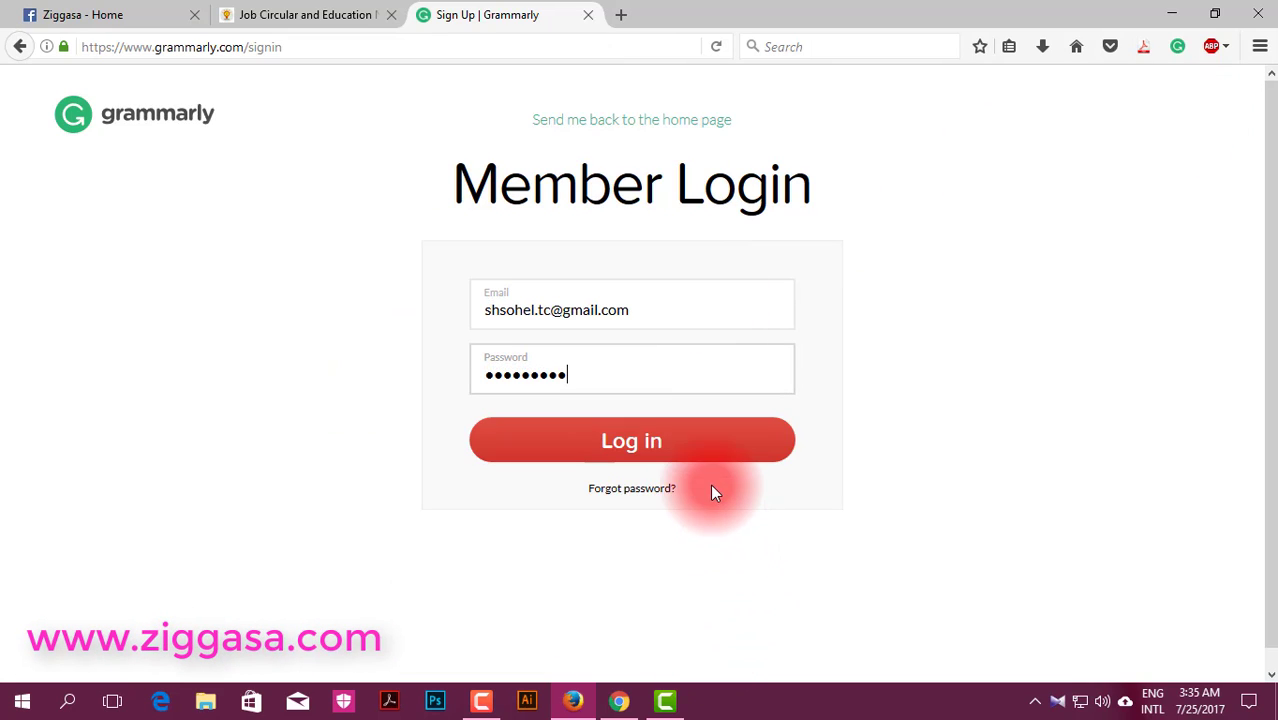
left_click(710, 452)
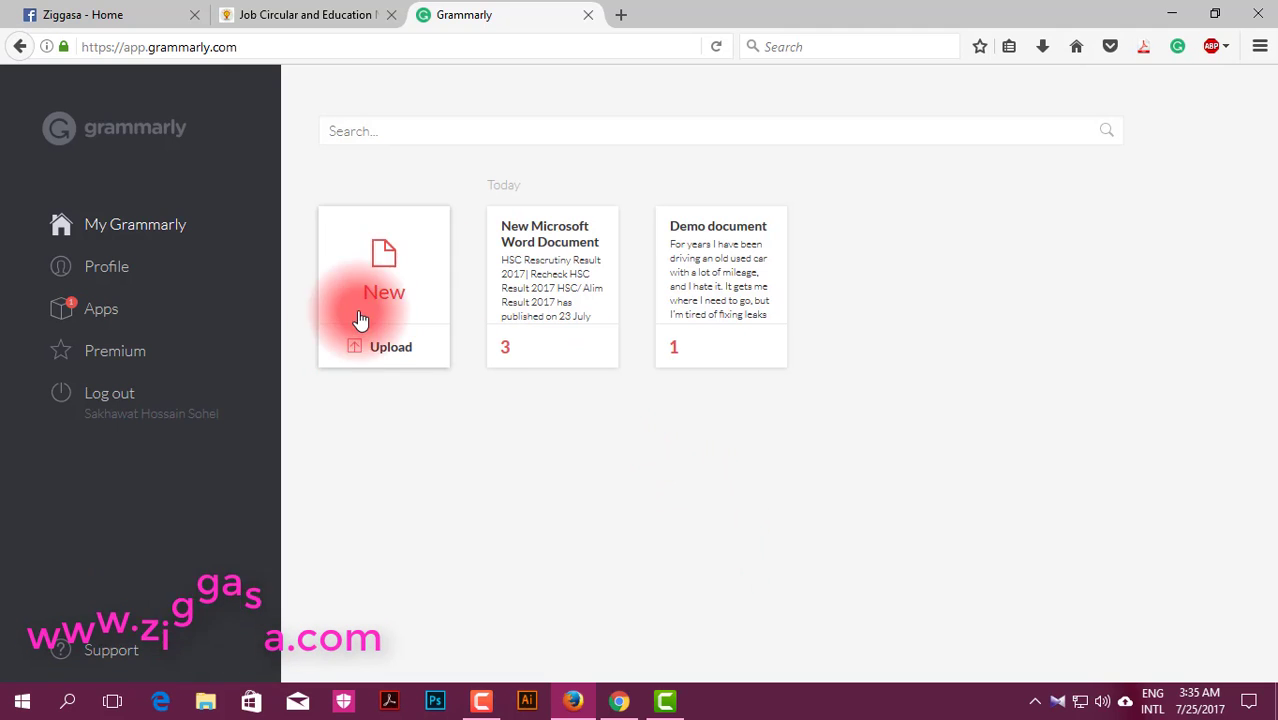
left_click(619, 700)
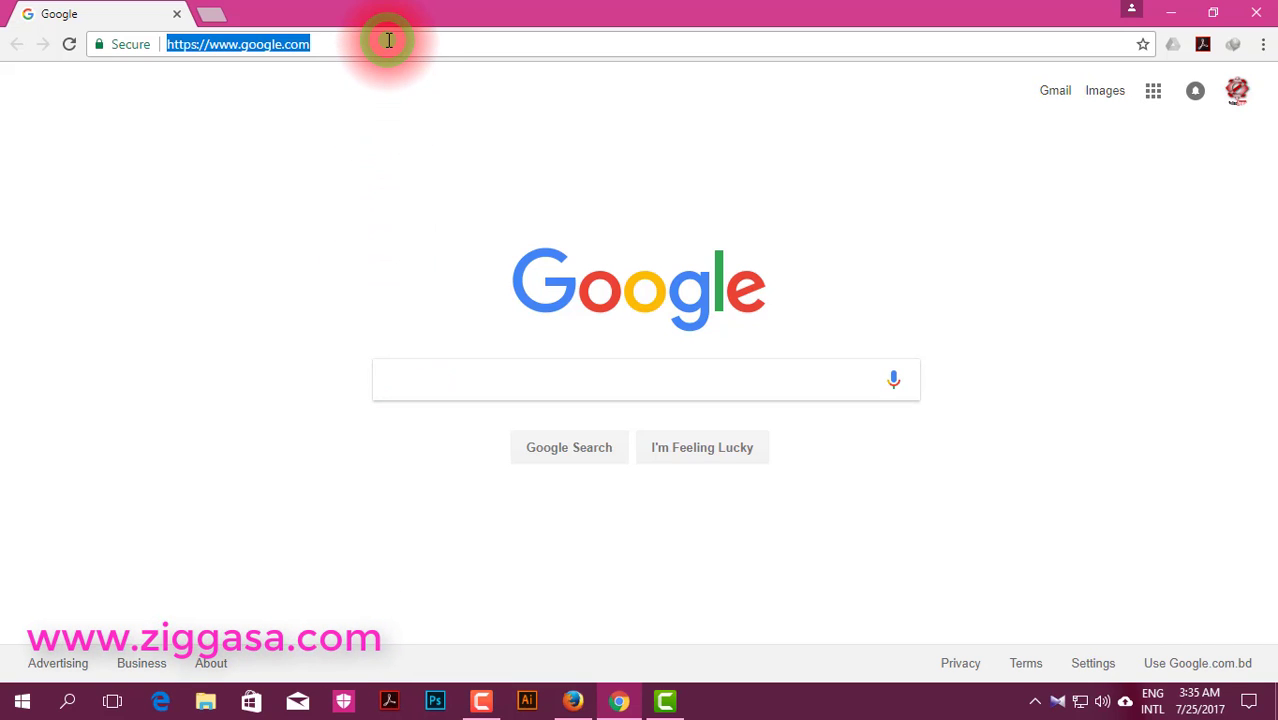
Step: Go to grammarly.com, then open Chrome's Extensions page in a new tab via More tools
type("Grammarly")
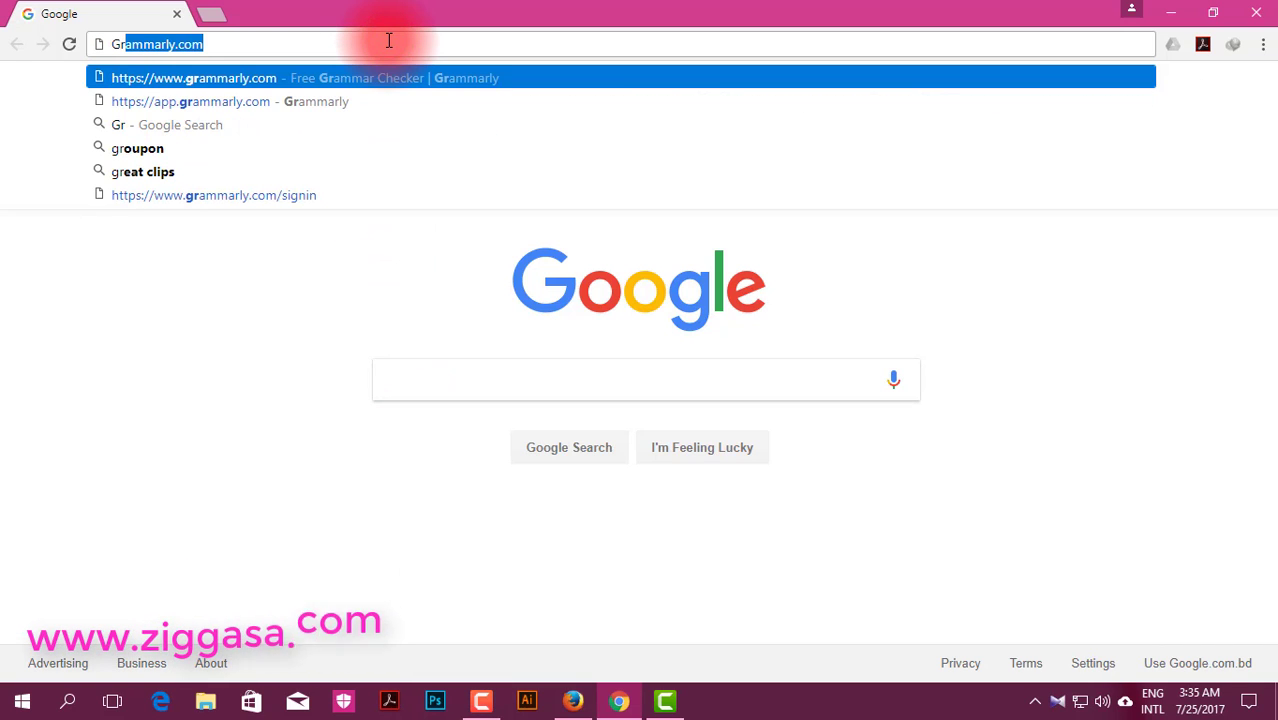
key("Return")
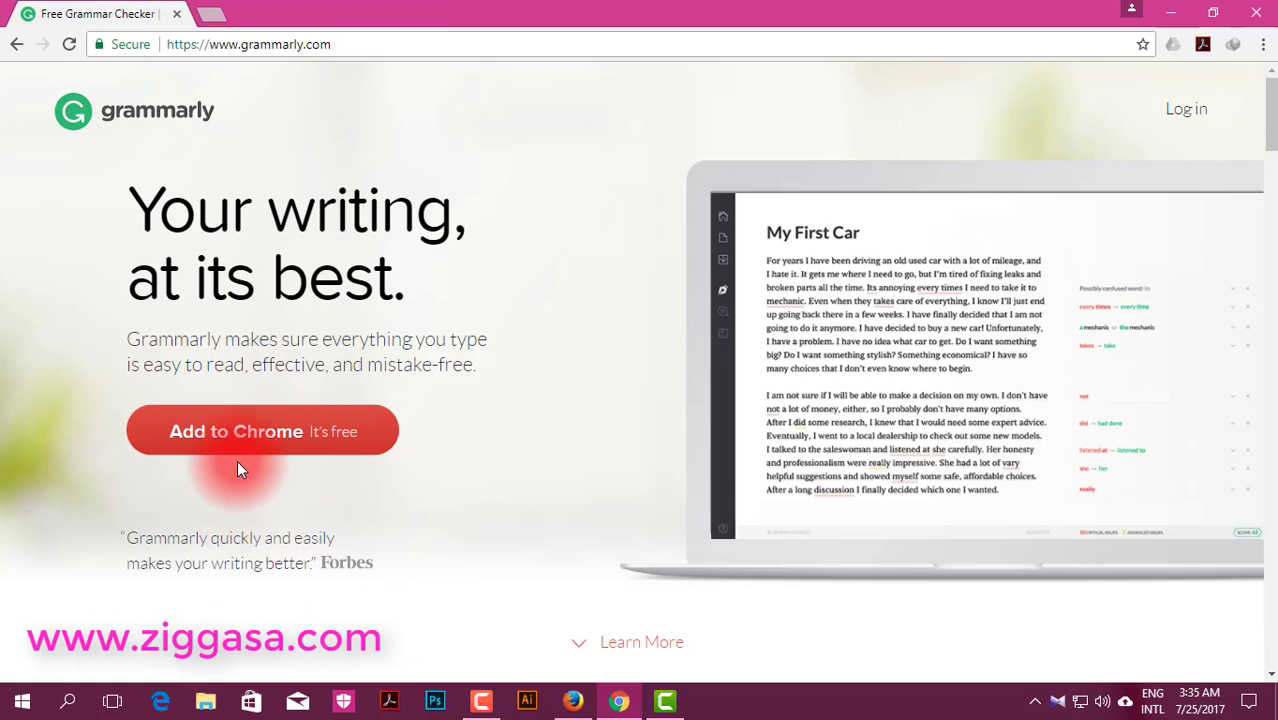
left_click(205, 15)
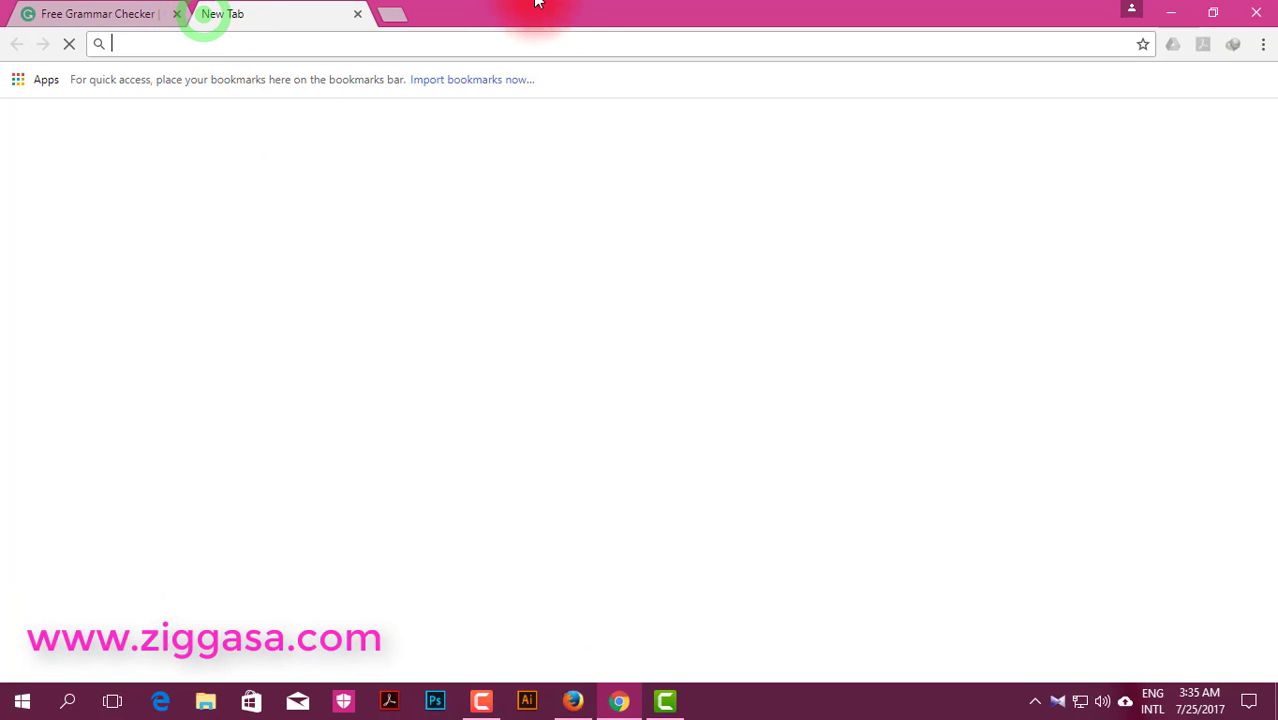
left_click(1262, 47)
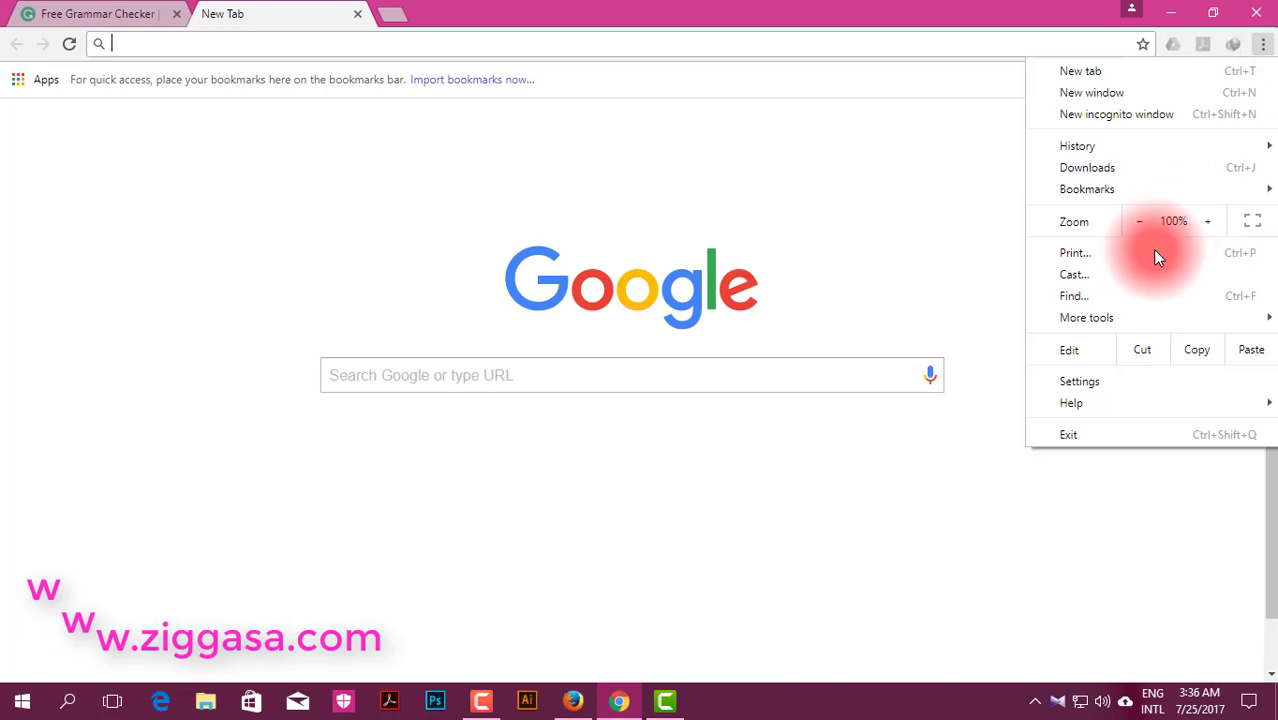
mouse_move(1118, 320)
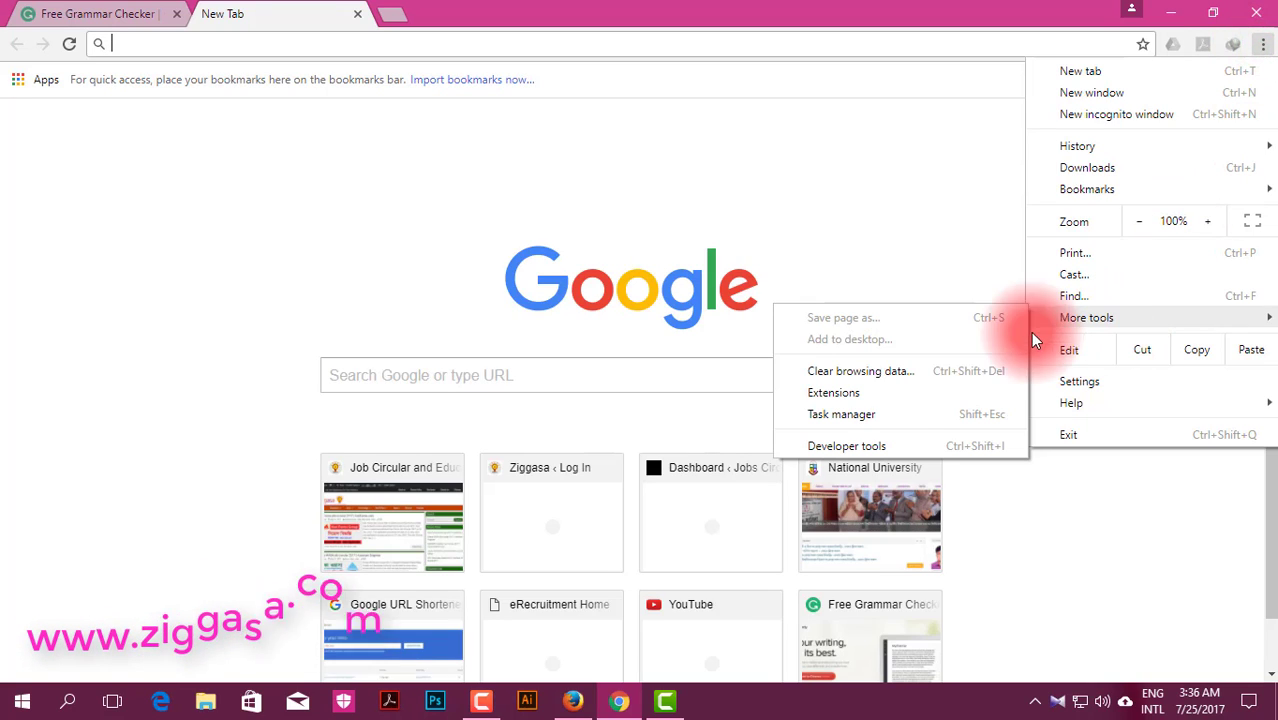
left_click(865, 393)
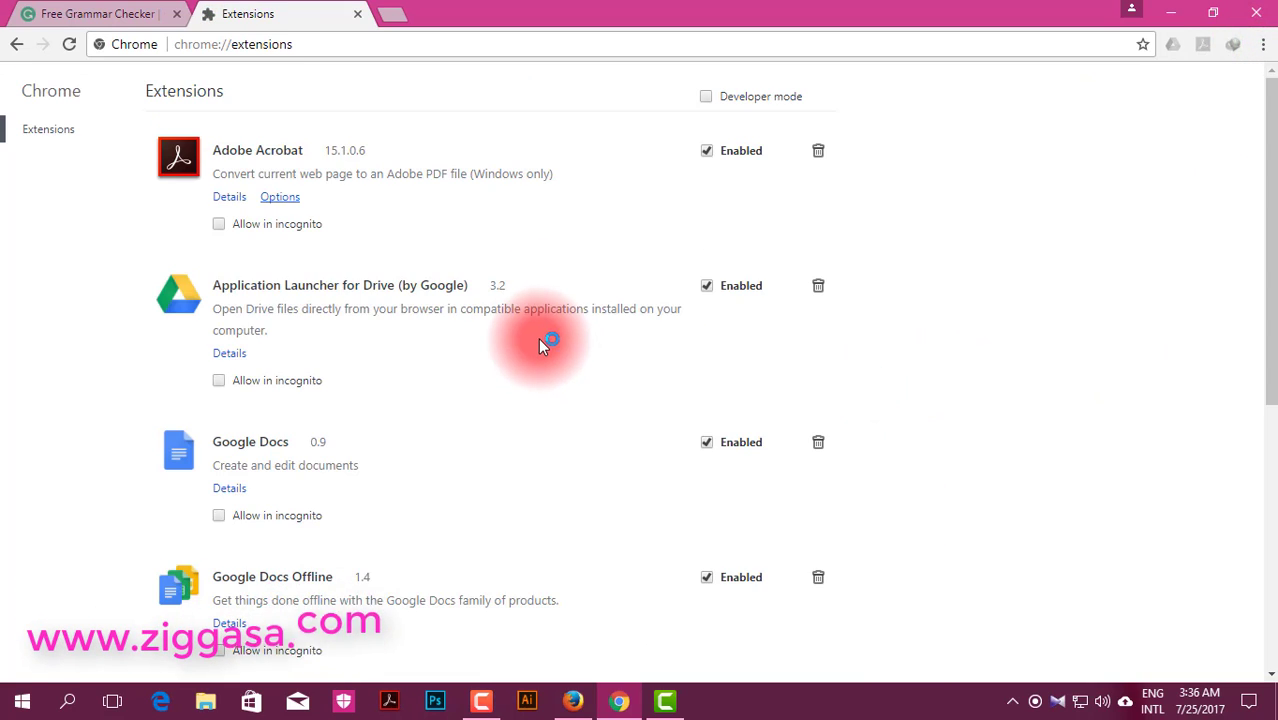
Step: Search the Chrome Web Store for 'Grammarly' to list Grammarly for Chrome
scroll(425, 428, "down", 5)
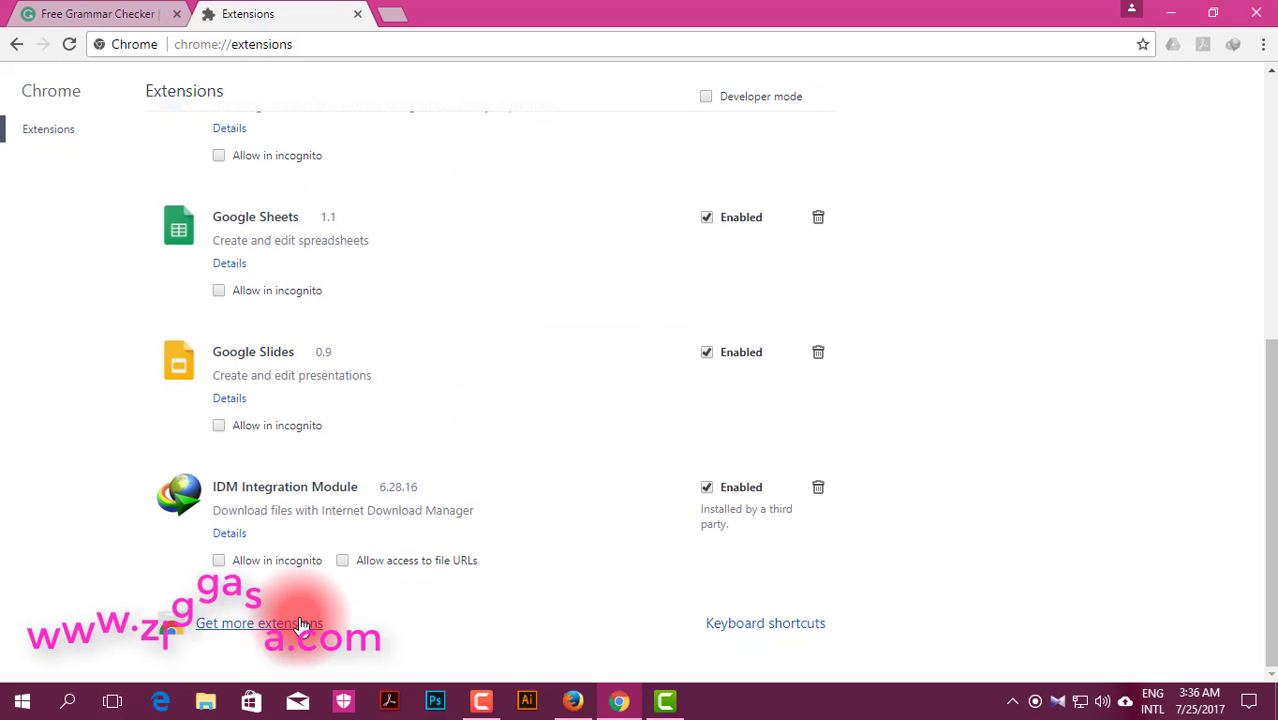
left_click(240, 626)
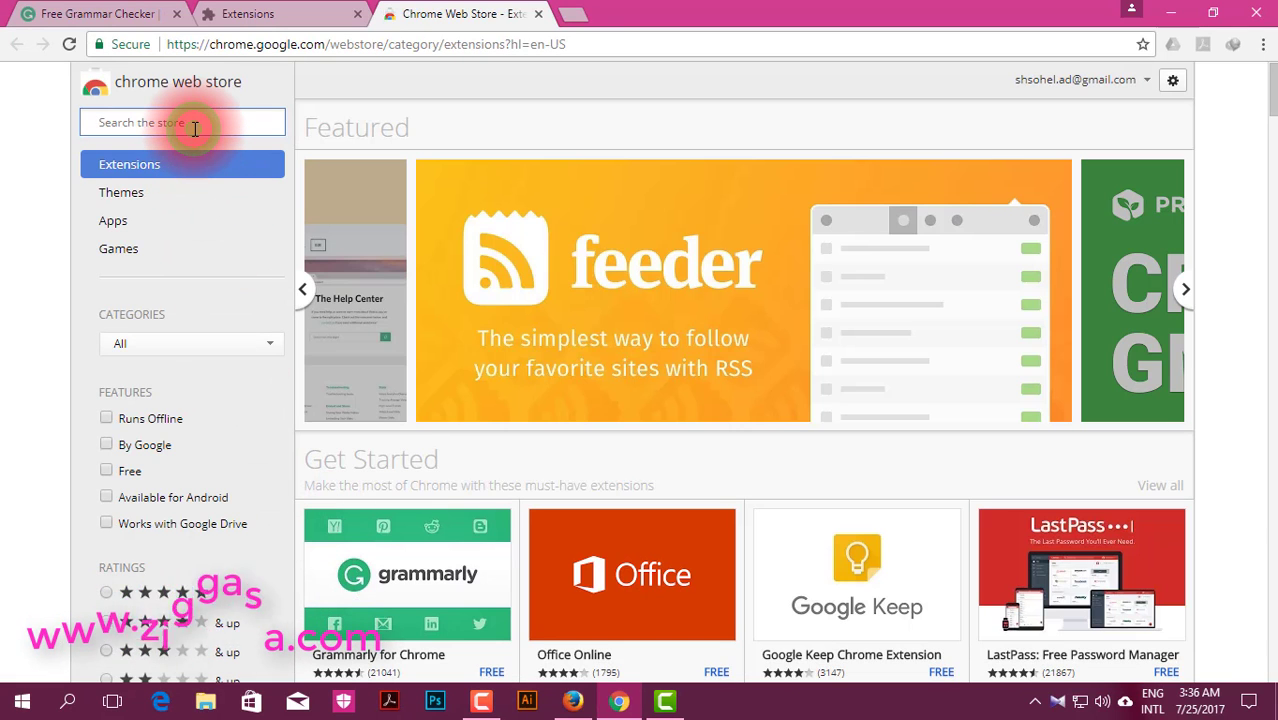
type("Gramma")
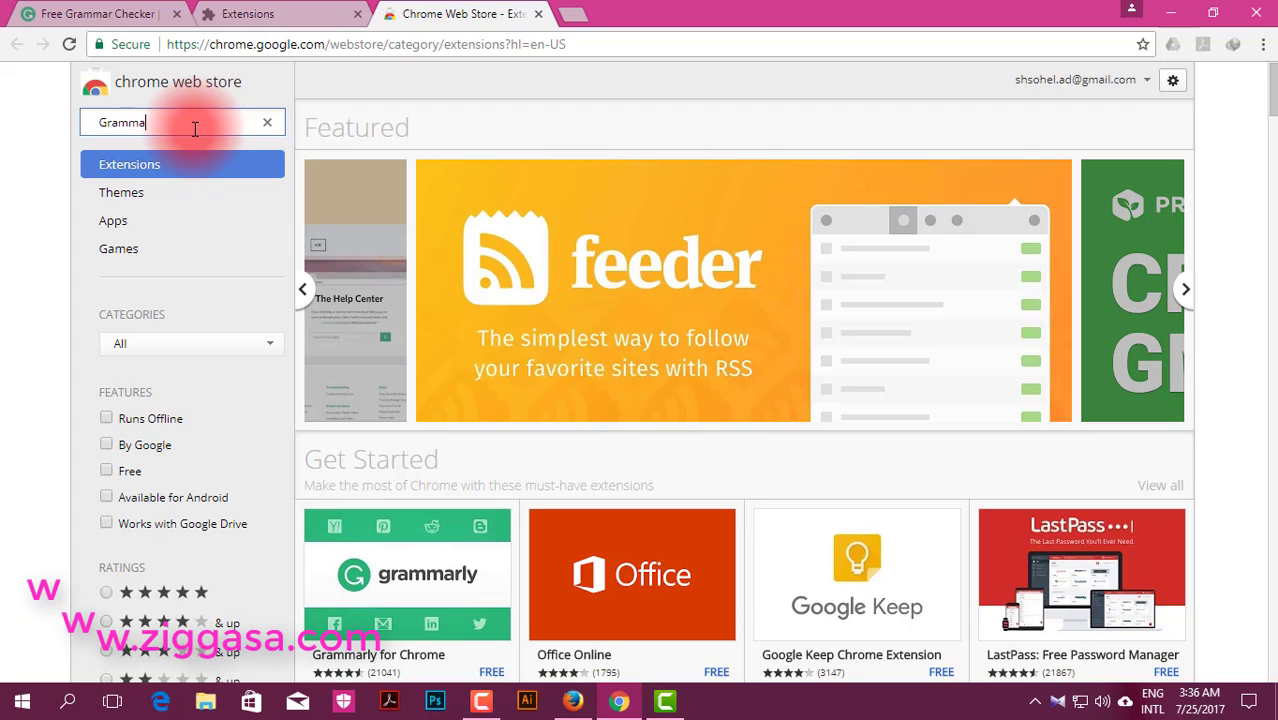
type("rly")
key("Return")
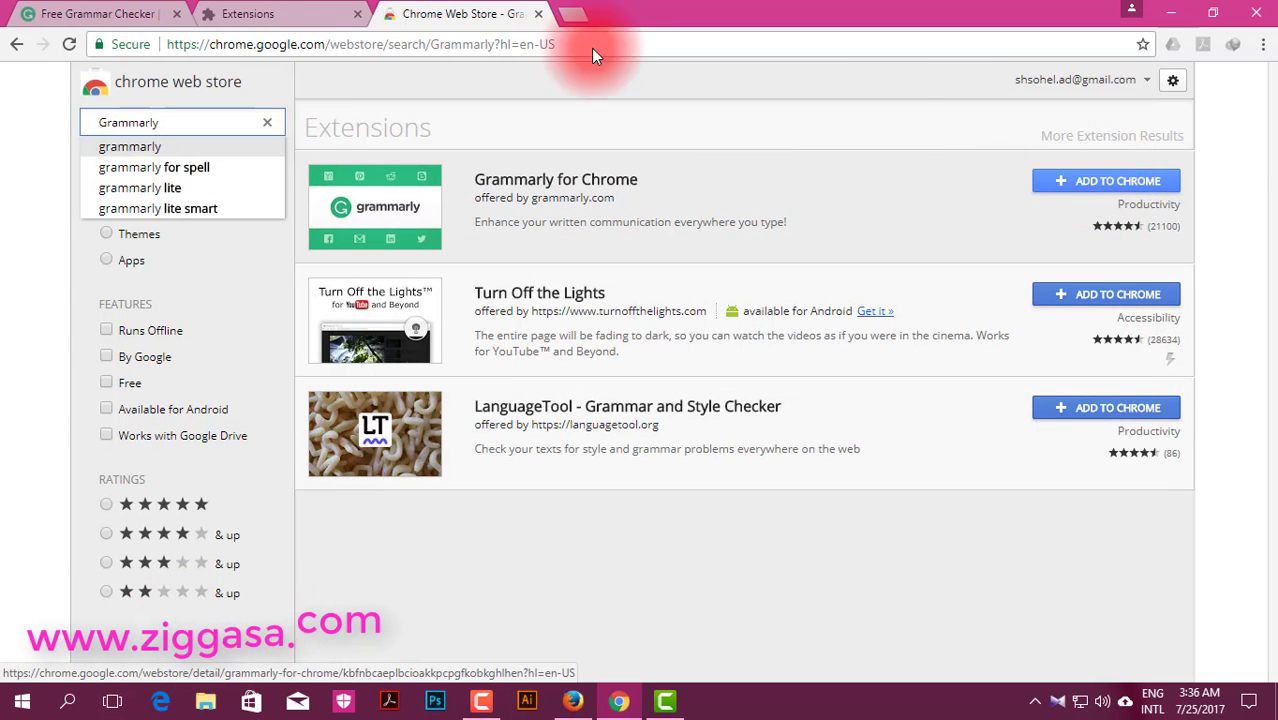
left_click(240, 14)
Step: Add Grammarly for Chrome from the grammarly.com tab, confirming Add extension
left_click(89, 10)
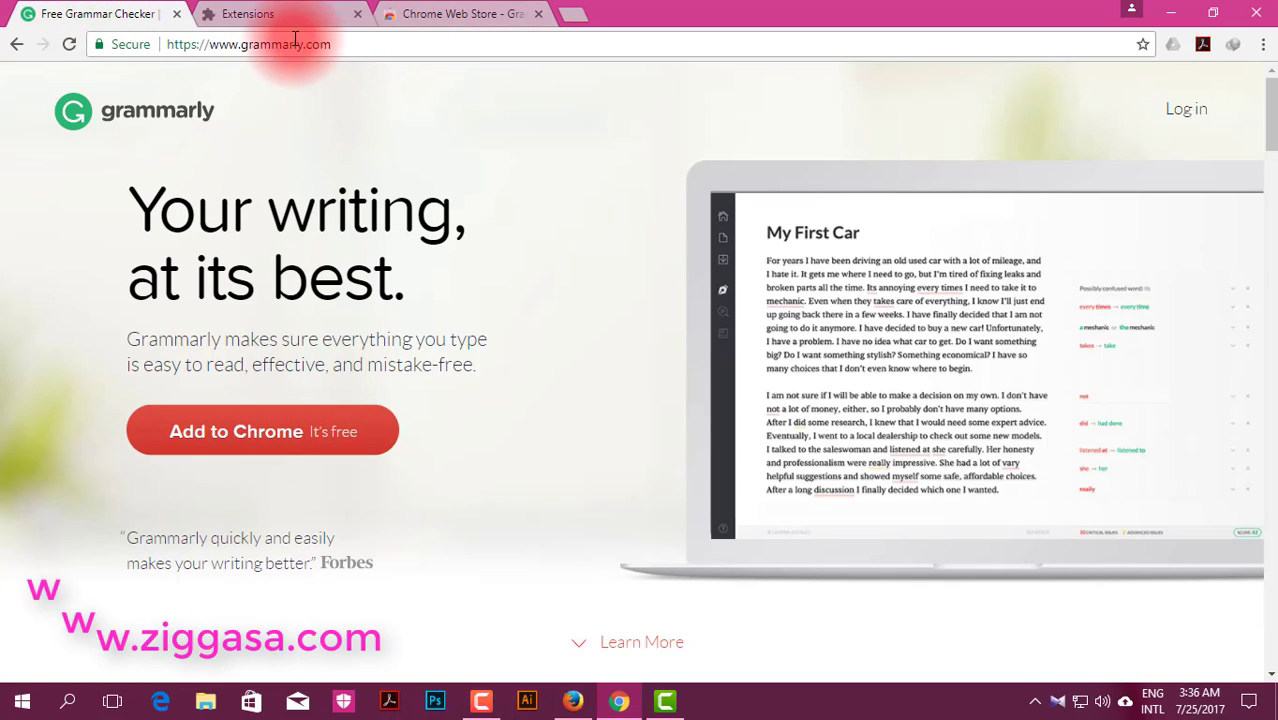
left_click(305, 452)
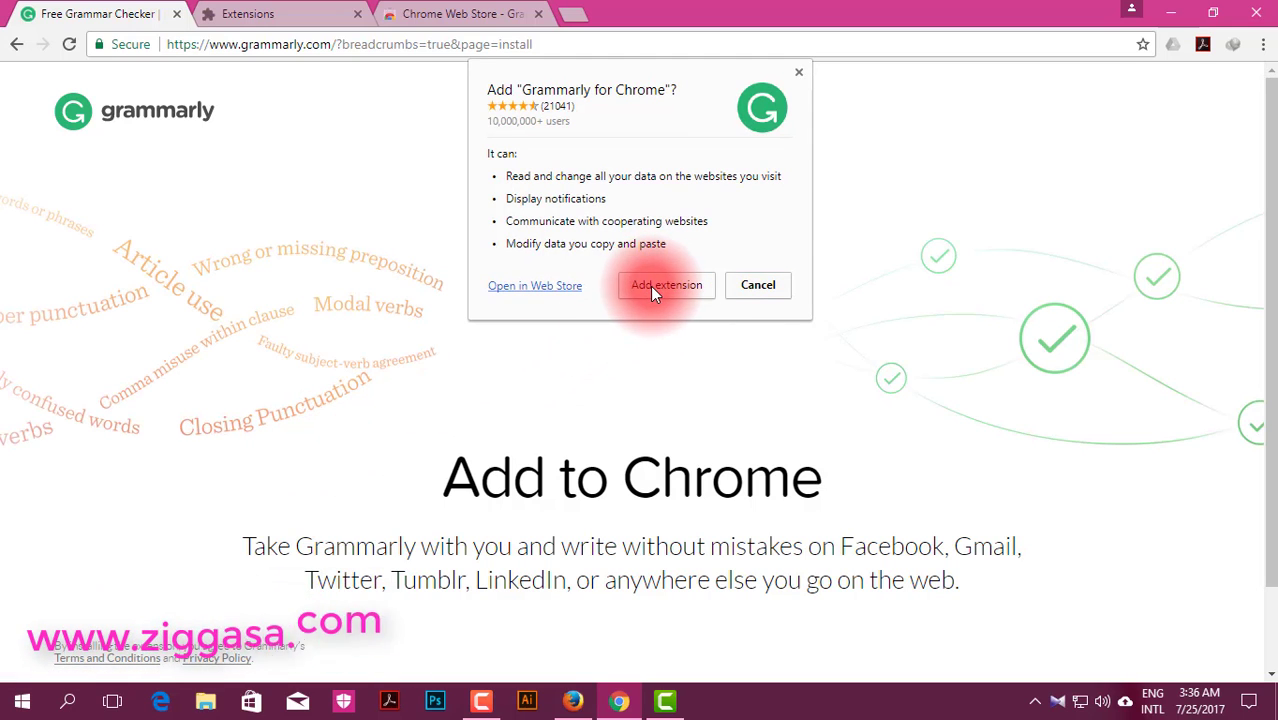
left_click(659, 289)
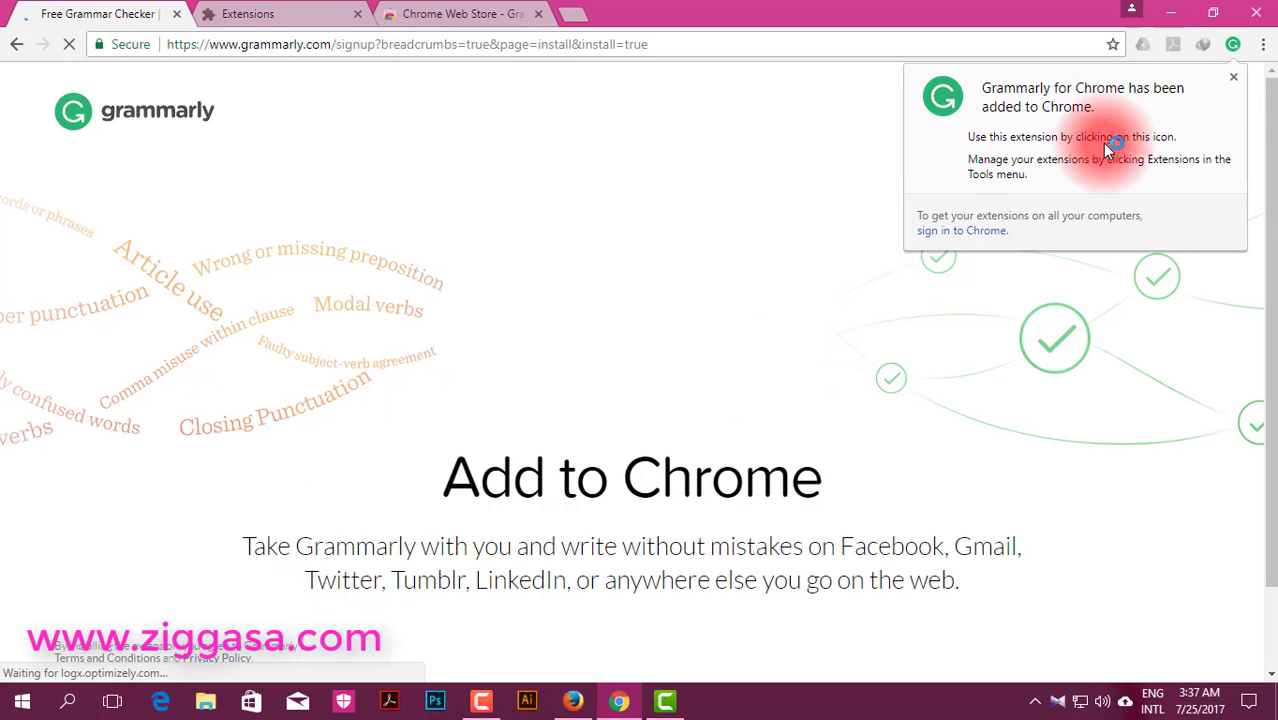
Step: Dismiss the 'added to Chrome' notice and scroll over the sign-up page
left_click(1163, 322)
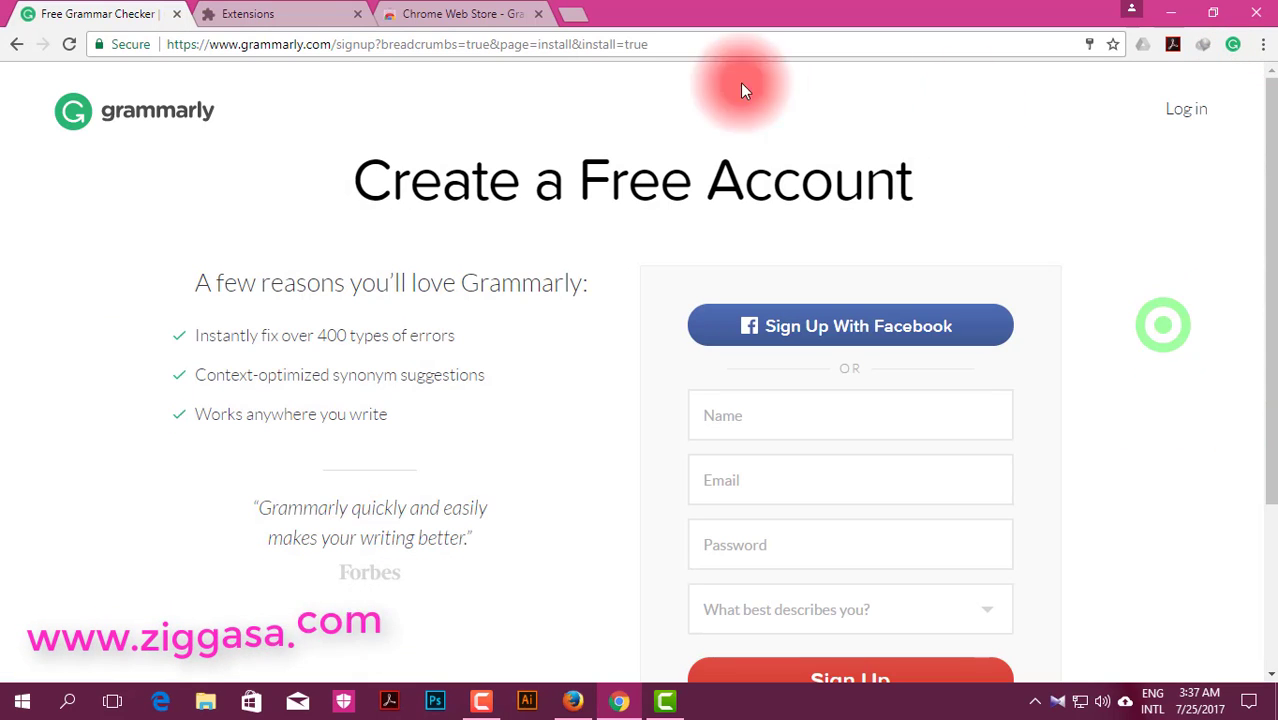
scroll(742, 396, "down", 1)
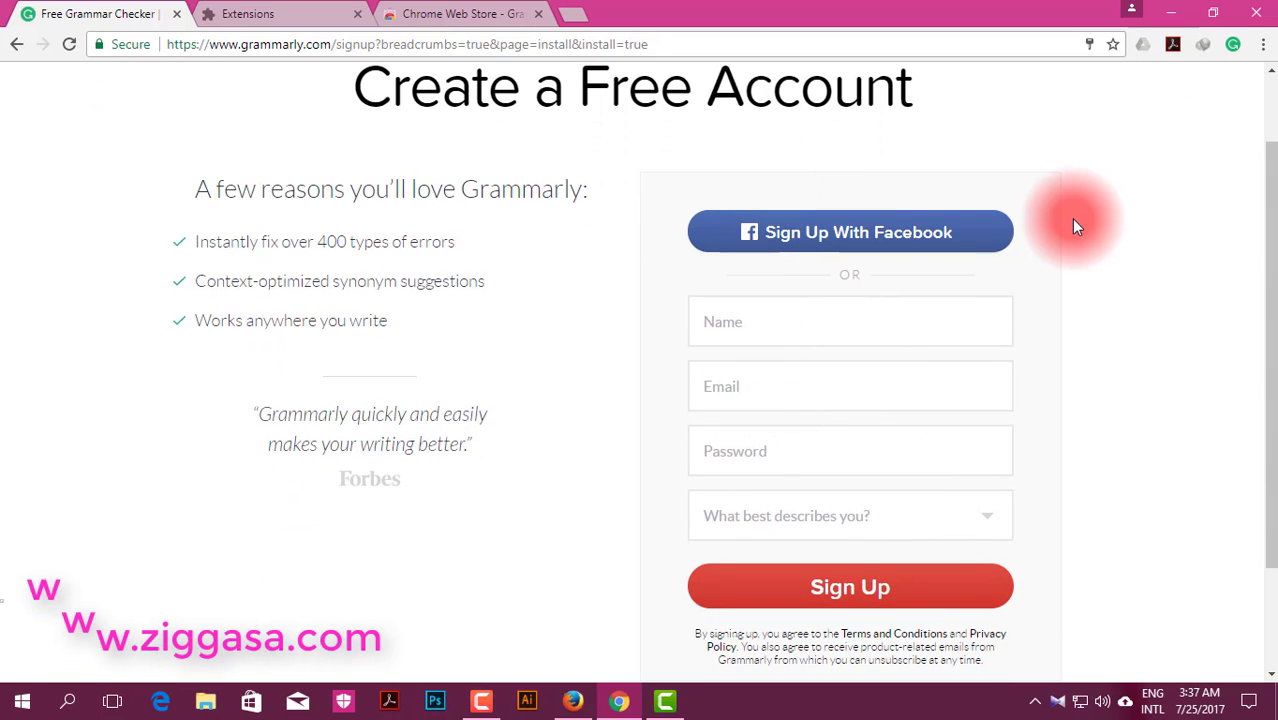
scroll(1072, 217, "up", 1)
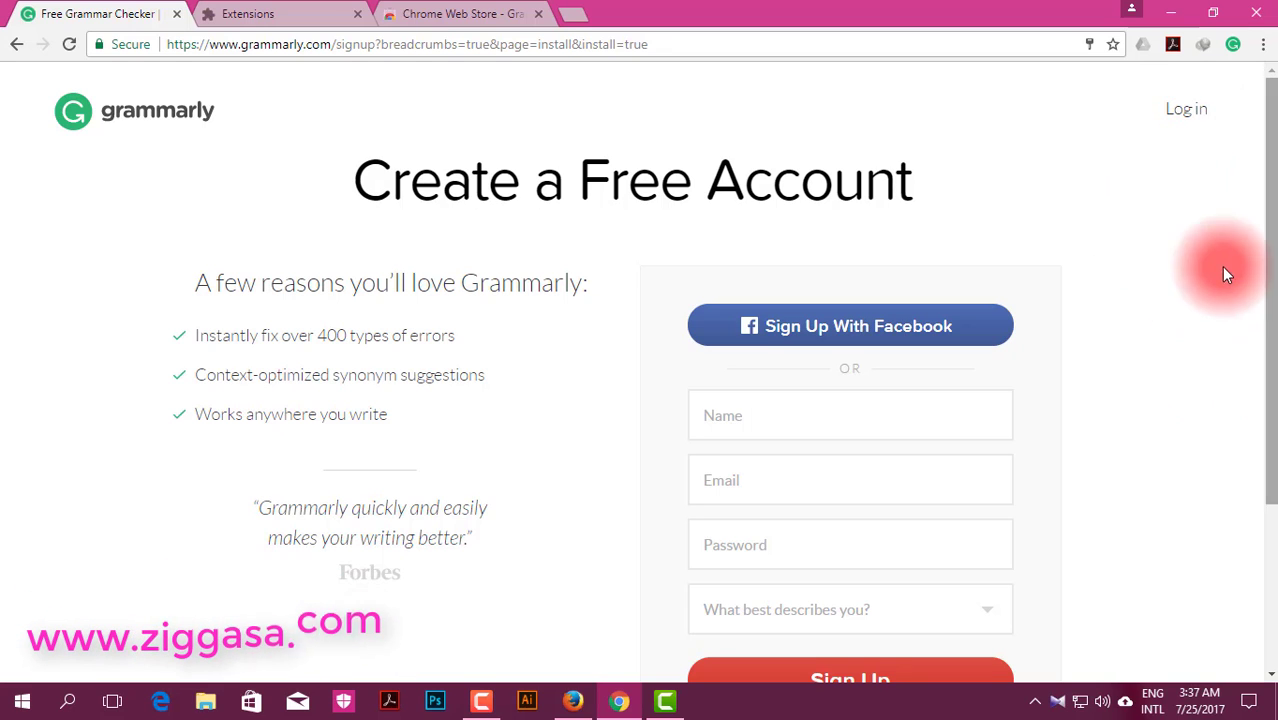
scroll(775, 490, "down", 1)
scroll(777, 470, "down", 1)
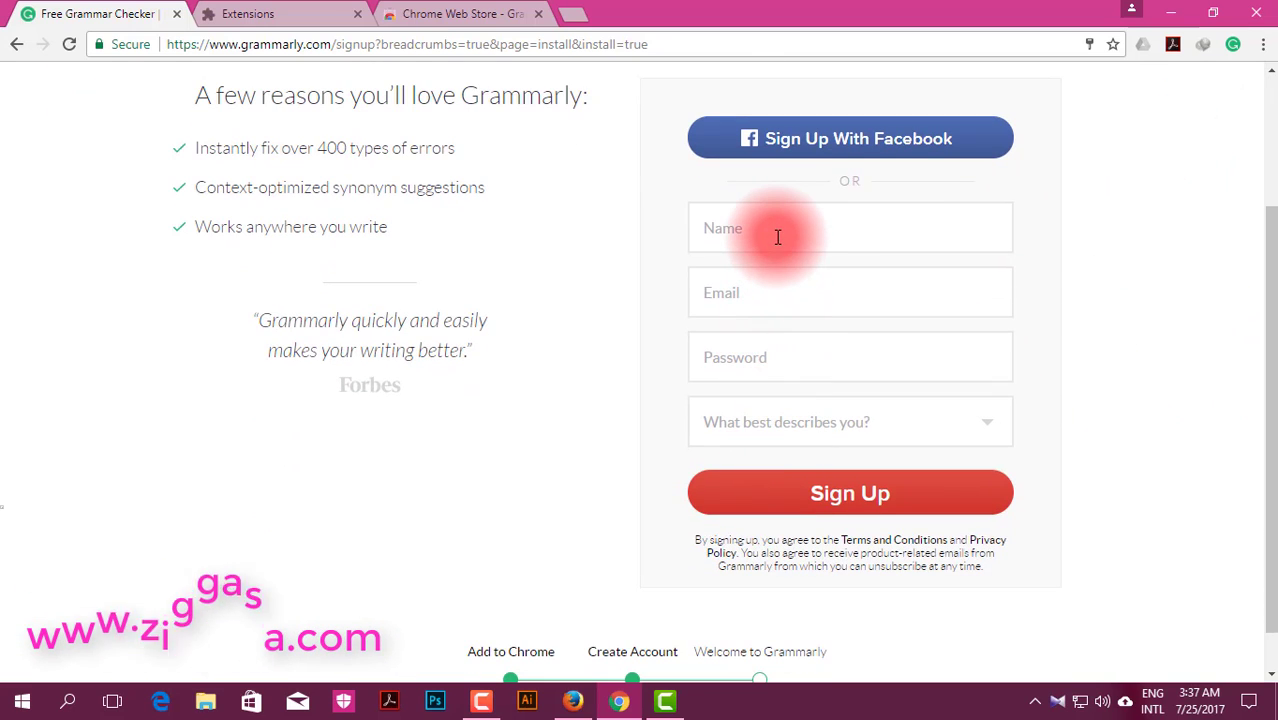
Step: Click through the Name, Email and Password fields, leaving them empty
left_click(770, 285)
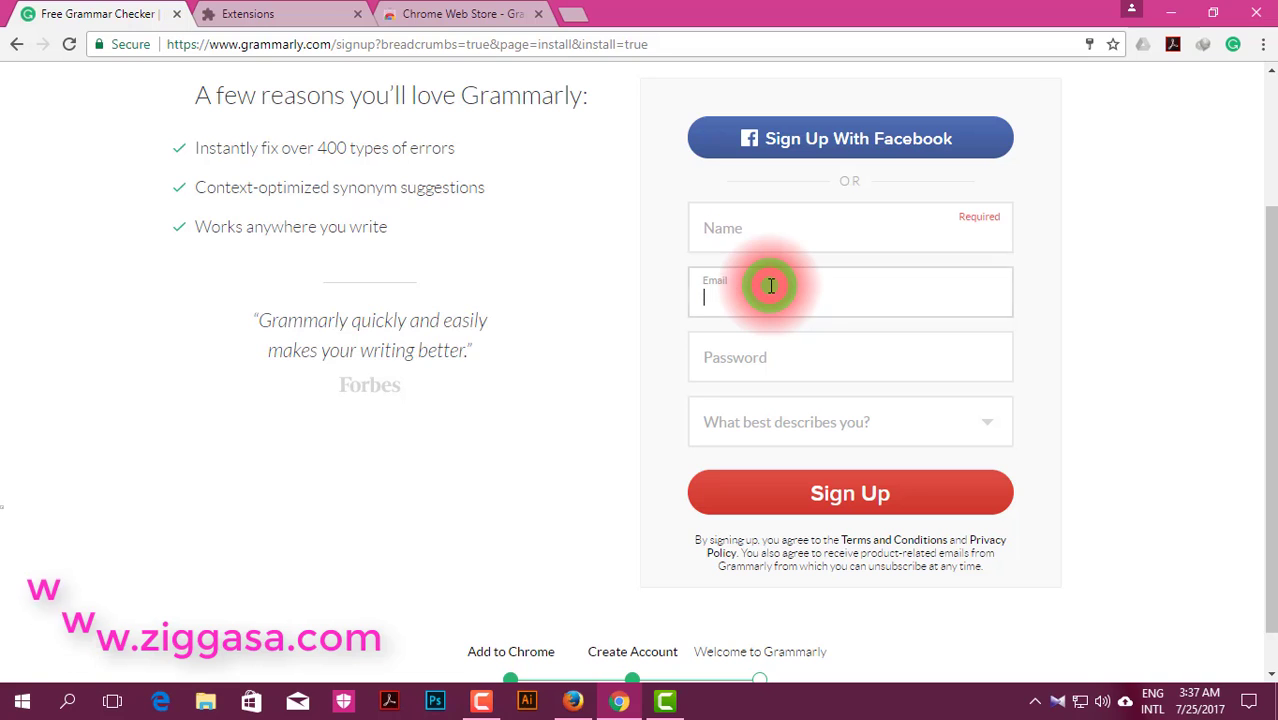
left_click(760, 363)
left_click(612, 340)
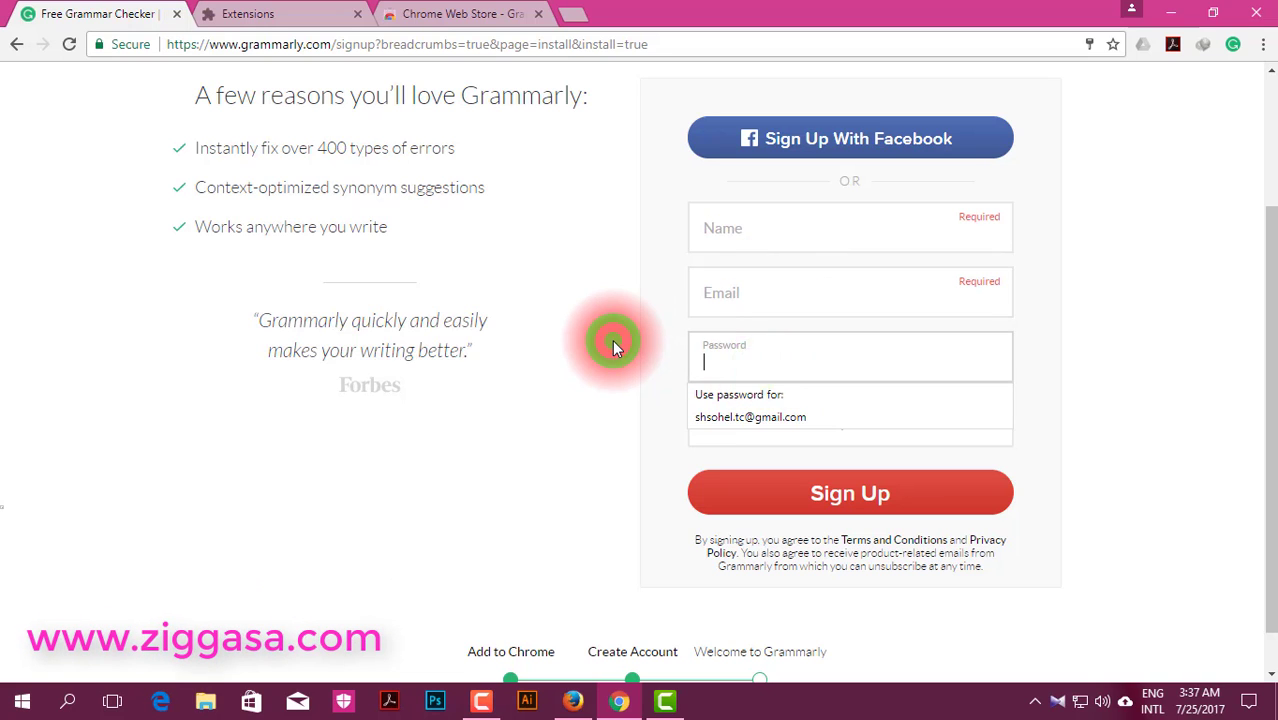
left_click(722, 232)
left_click(732, 298)
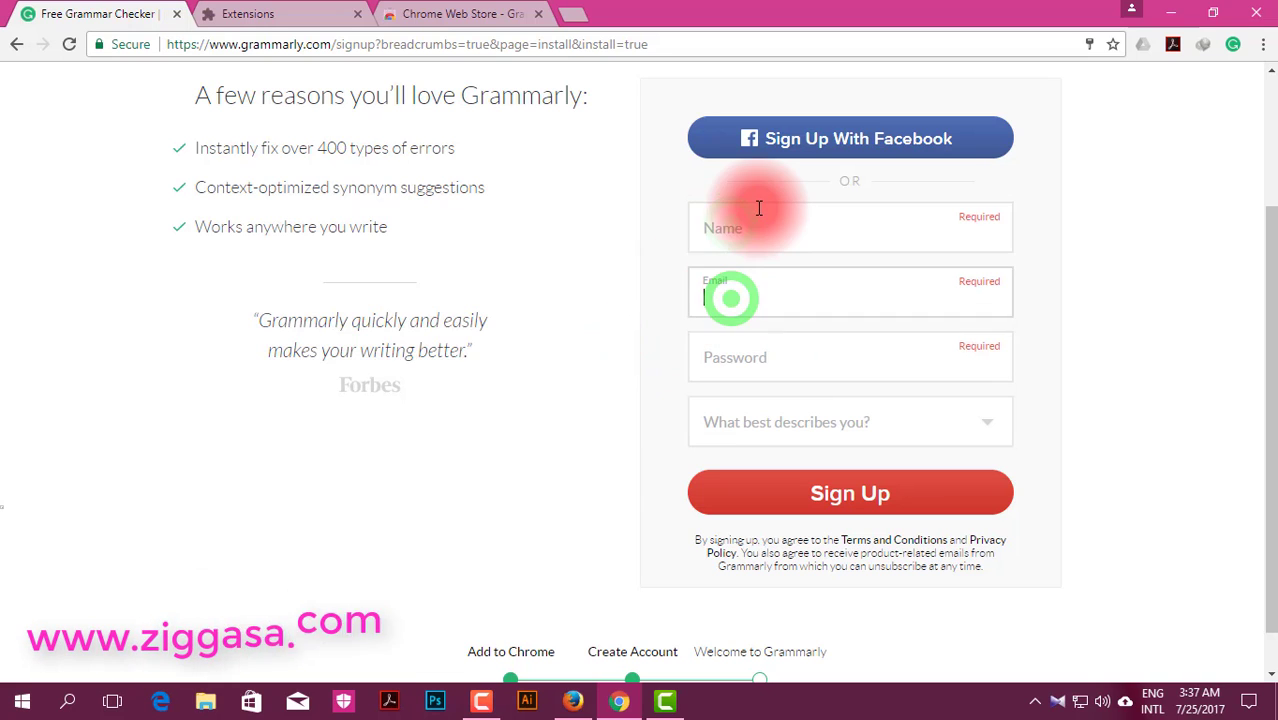
left_click(756, 210)
left_click(750, 290)
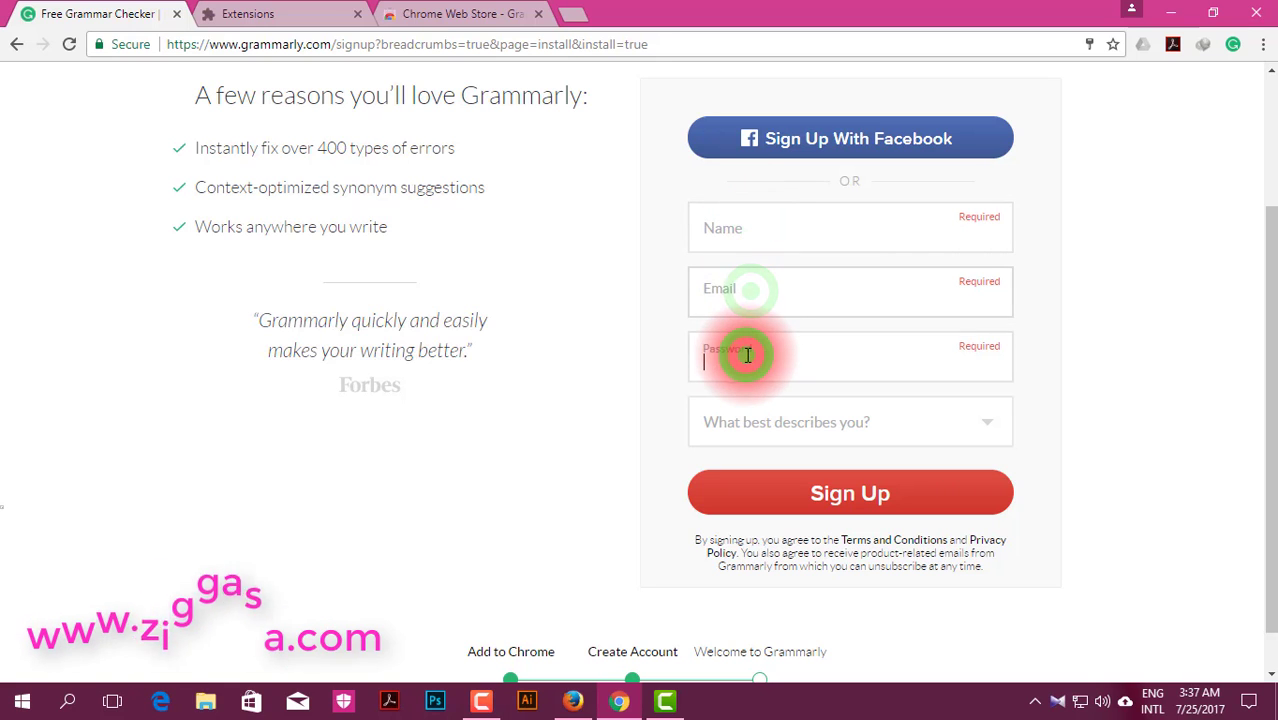
left_click(558, 438)
Step: Open and close the 'What best describes you?' dropdown twice without choosing anything
left_click(736, 420)
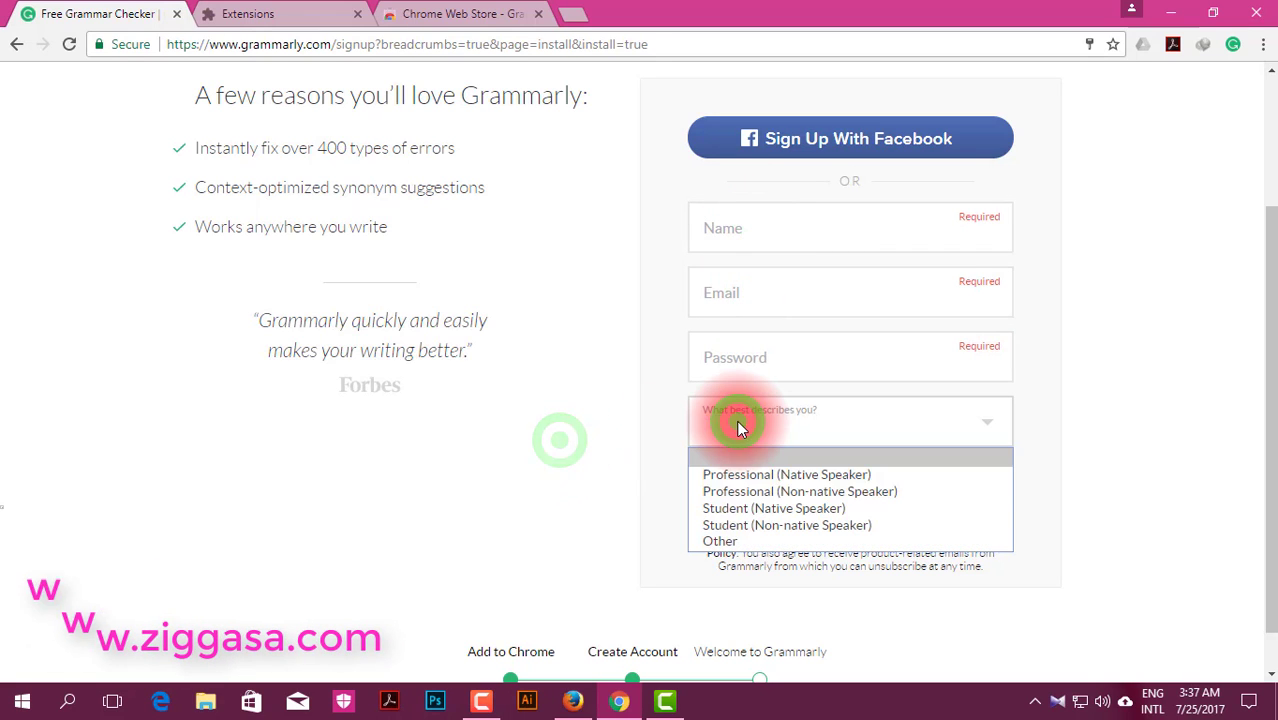
left_click(589, 452)
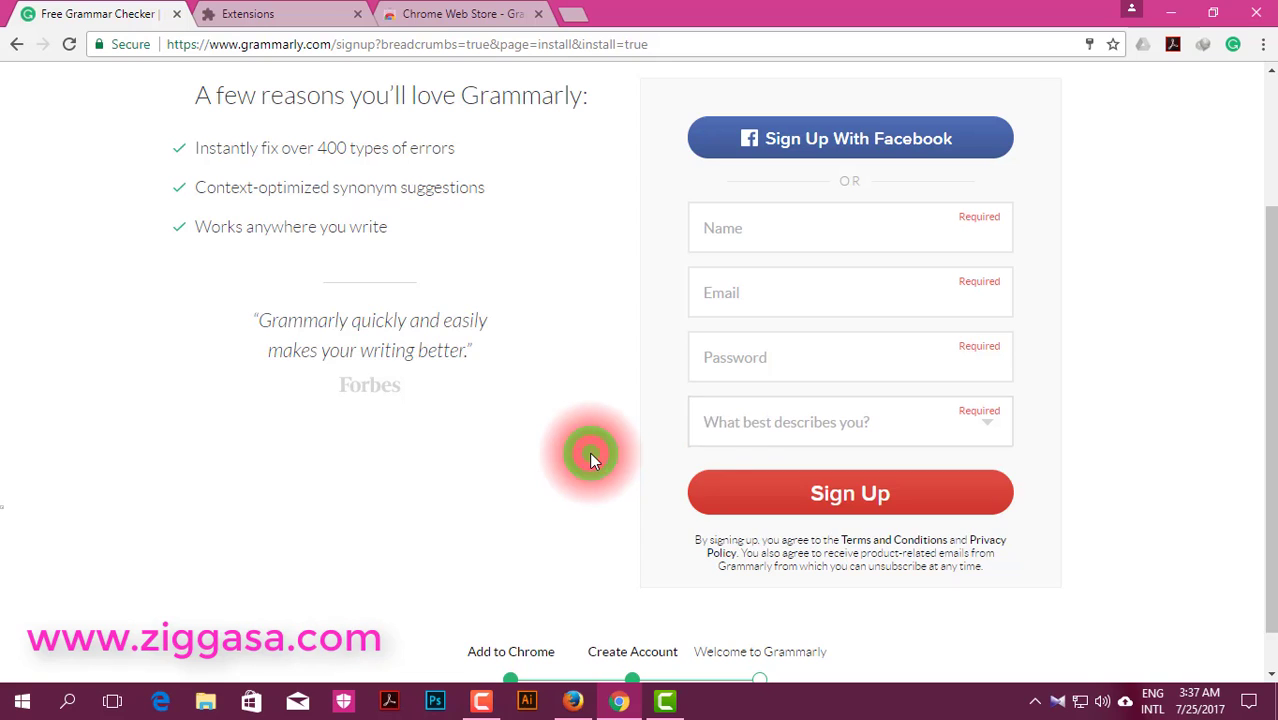
left_click(844, 424)
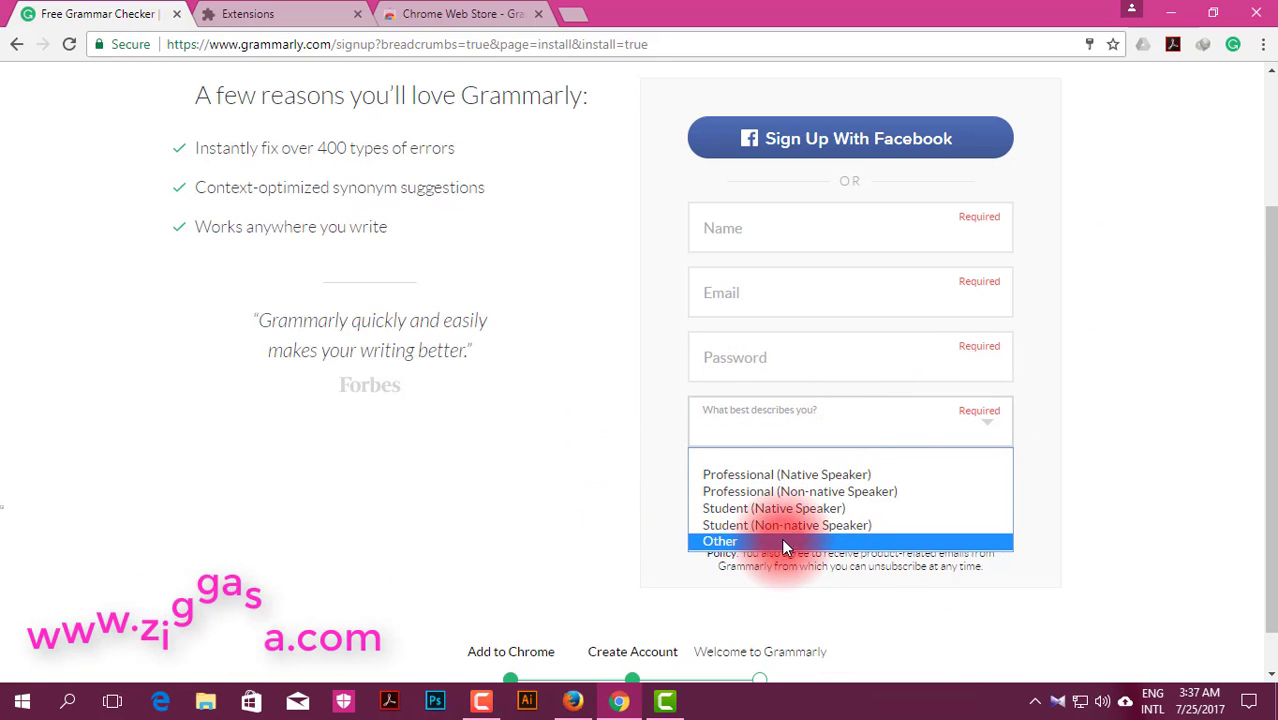
left_click(551, 447)
scroll(993, 275, "up", 2)
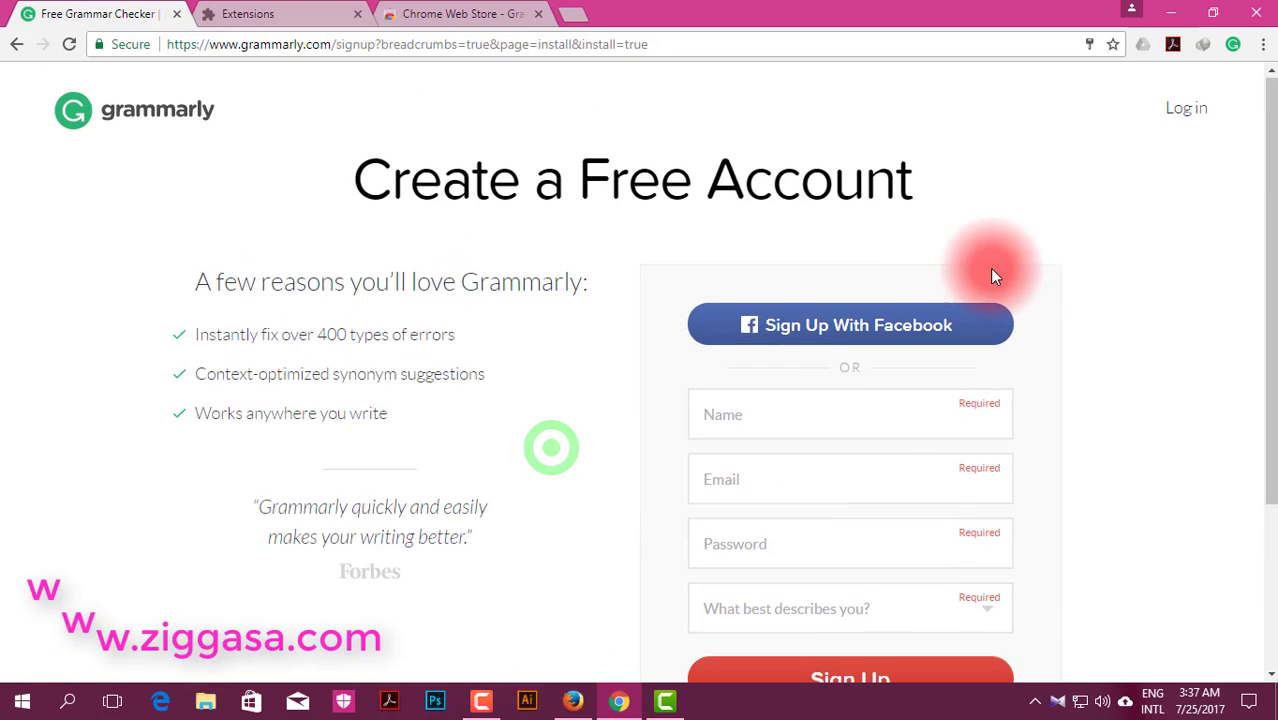
Step: Sign in from the member login page using the autofilled email and password
left_click(1188, 113)
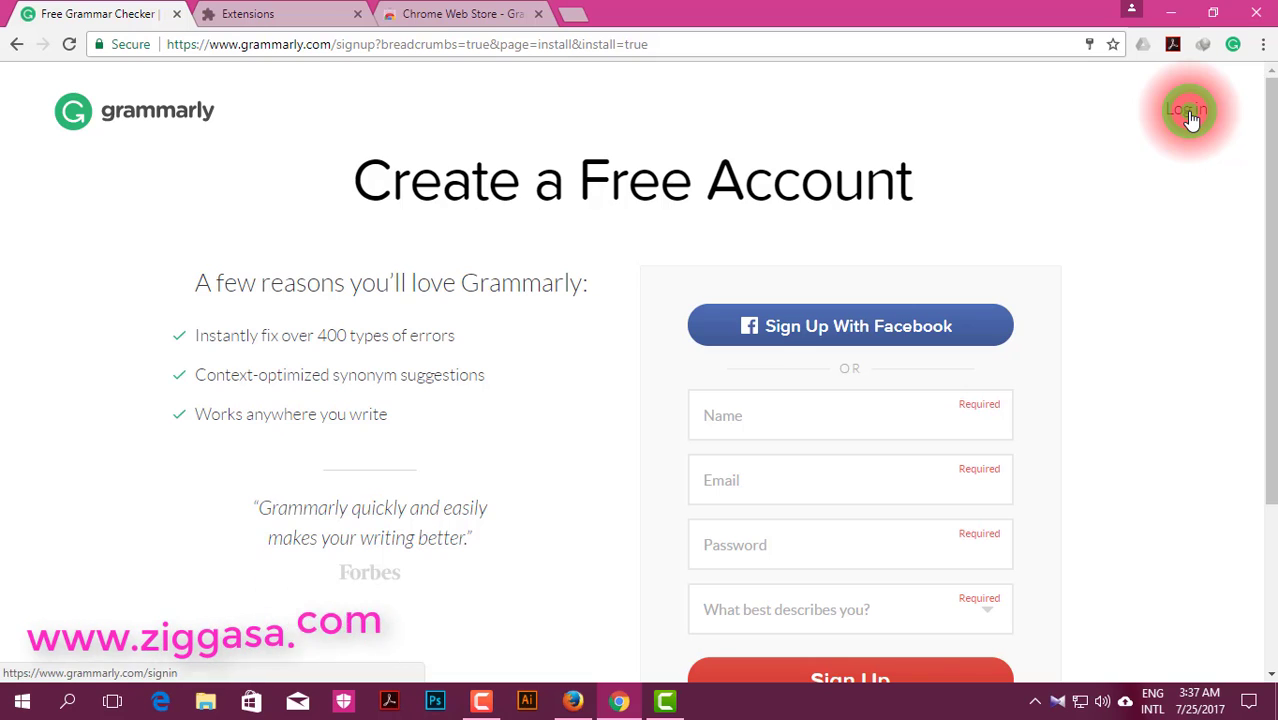
left_click(520, 352)
left_click(630, 438)
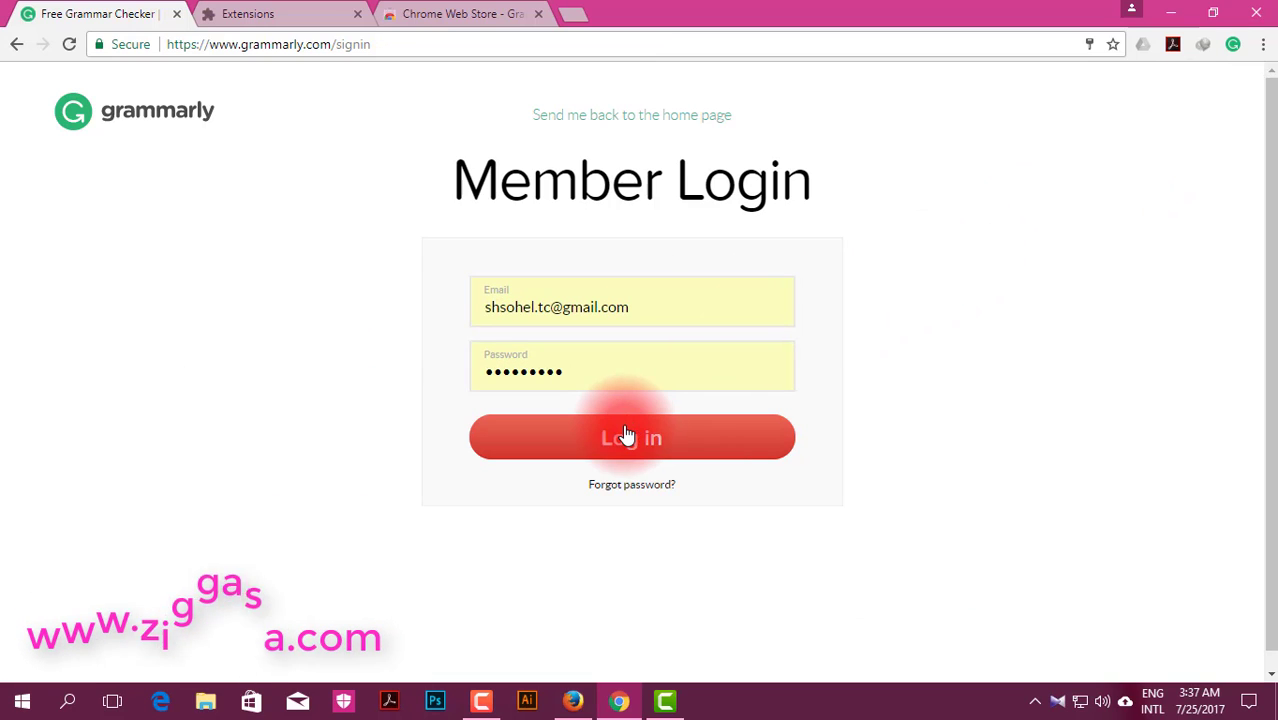
left_click_drag(690, 312, 461, 397)
left_click(393, 433)
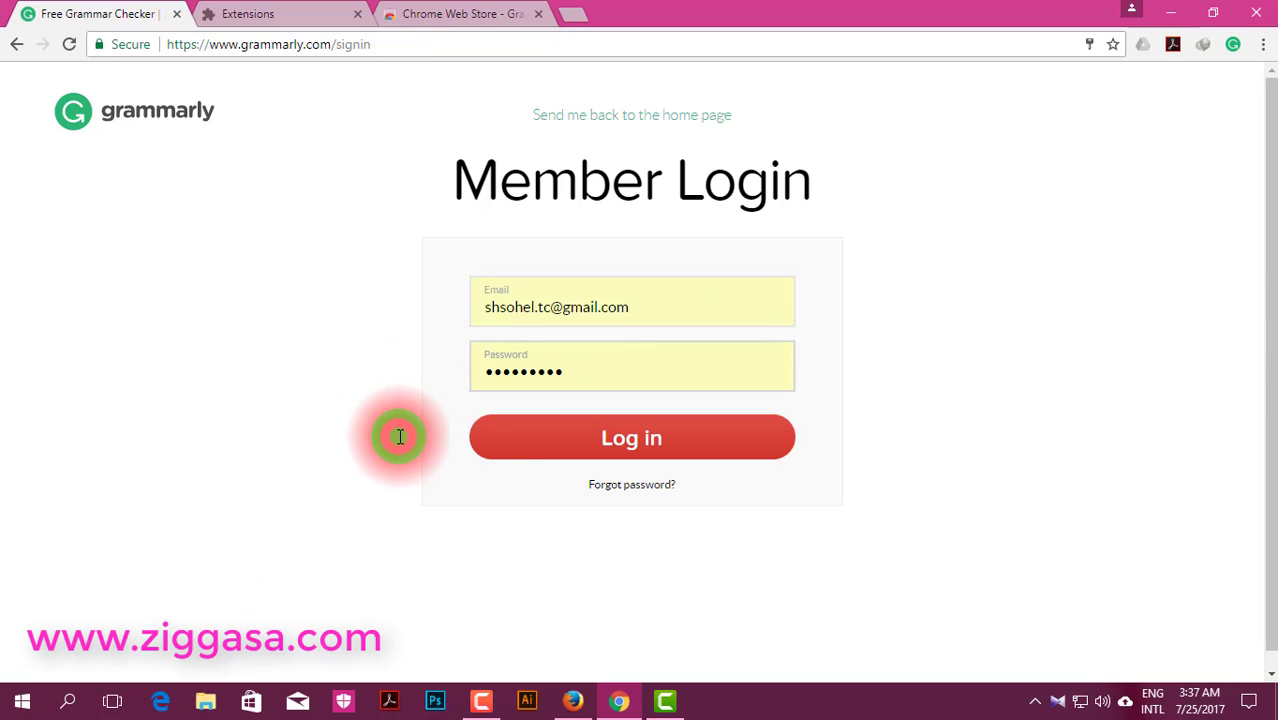
left_click(563, 442)
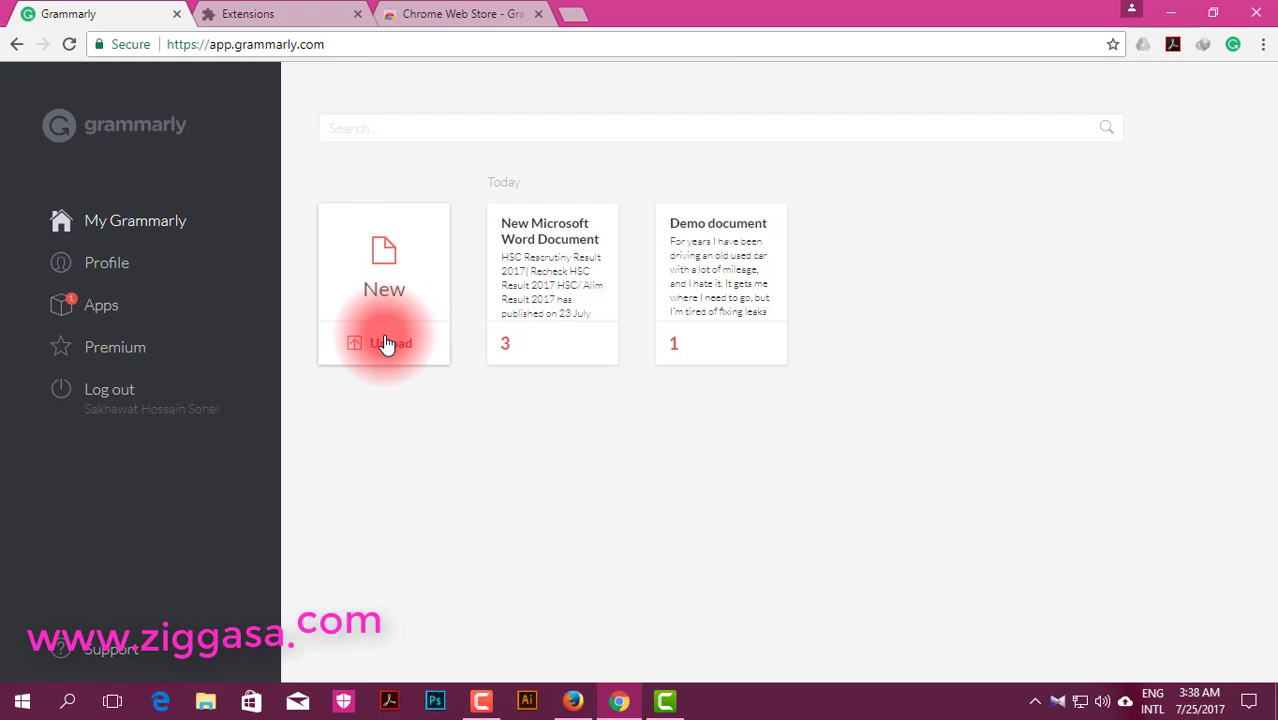
Step: Upload Bb.docx from the Desktop on the My Grammarly page in Firefox
left_click(565, 703)
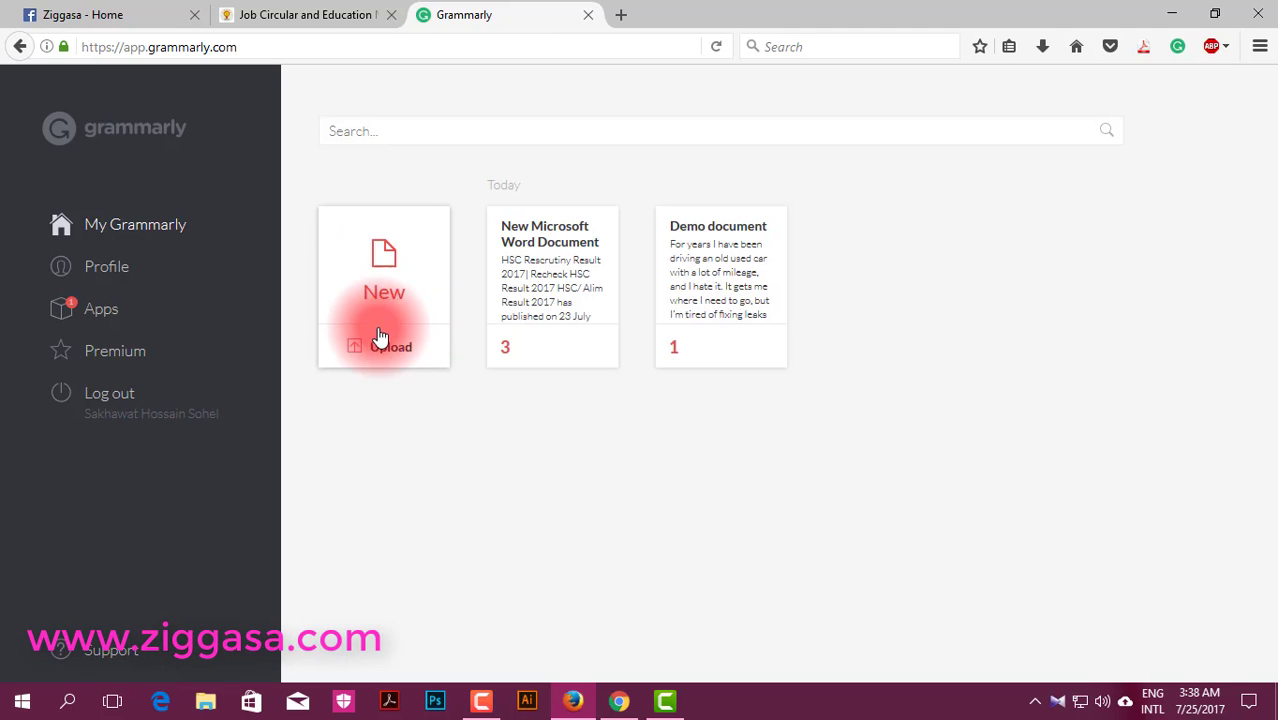
left_click(377, 348)
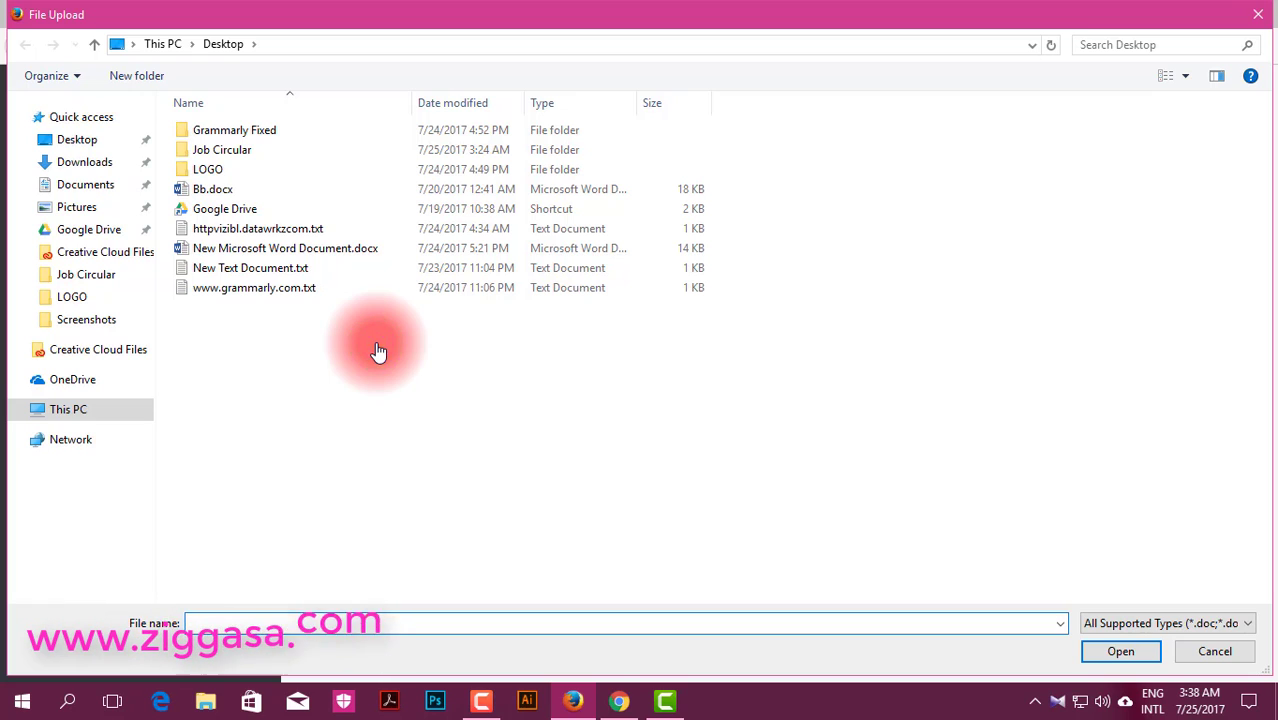
double_click(217, 191)
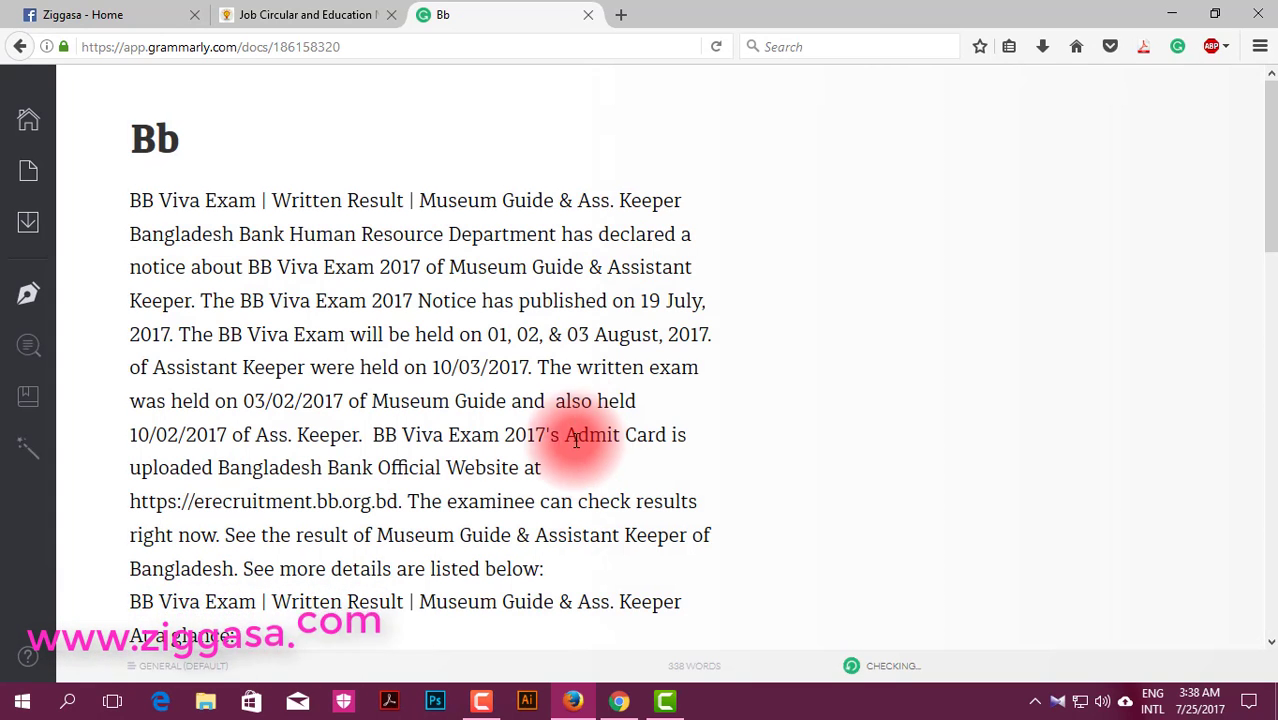
left_click(576, 413)
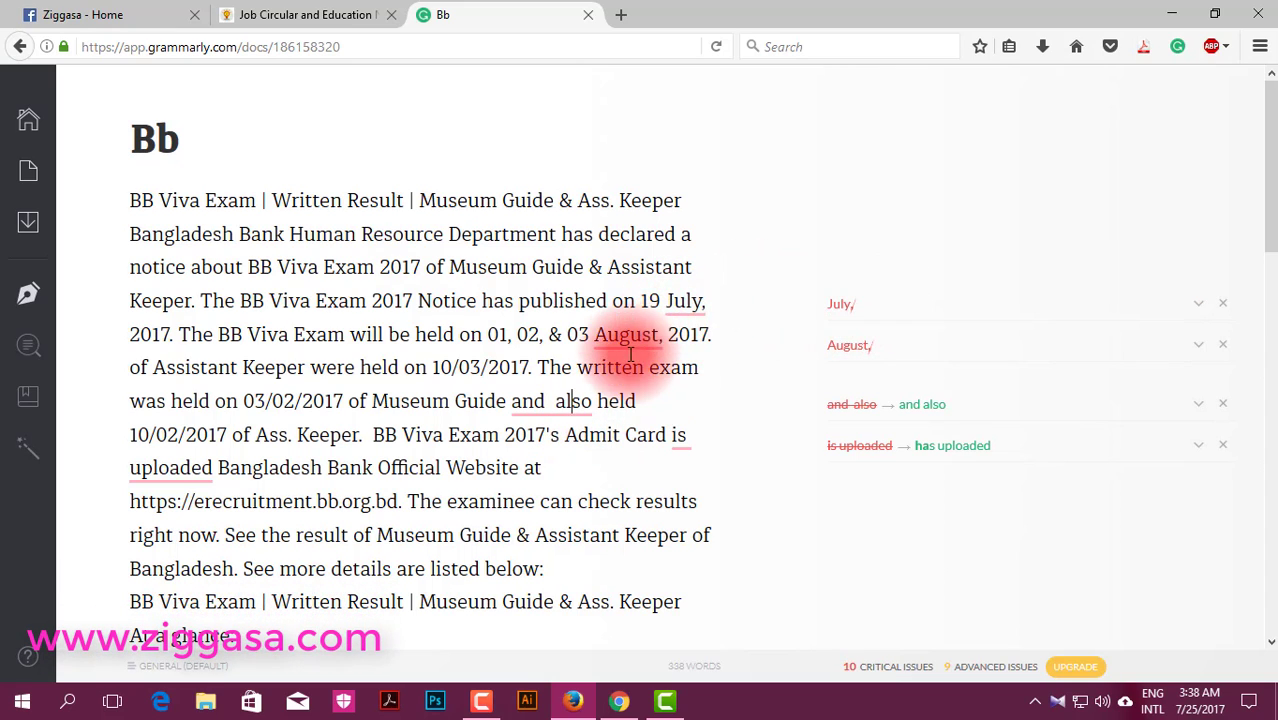
scroll(556, 413, "down", 2)
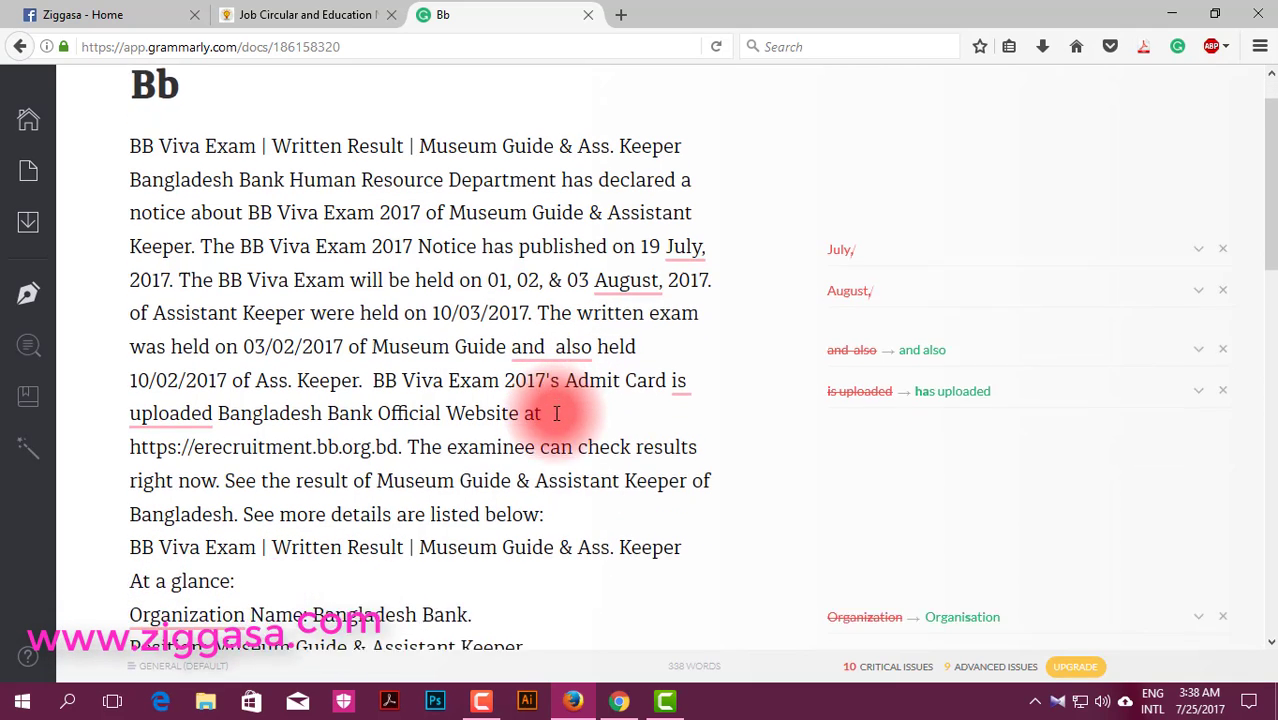
scroll(556, 413, "down", 2)
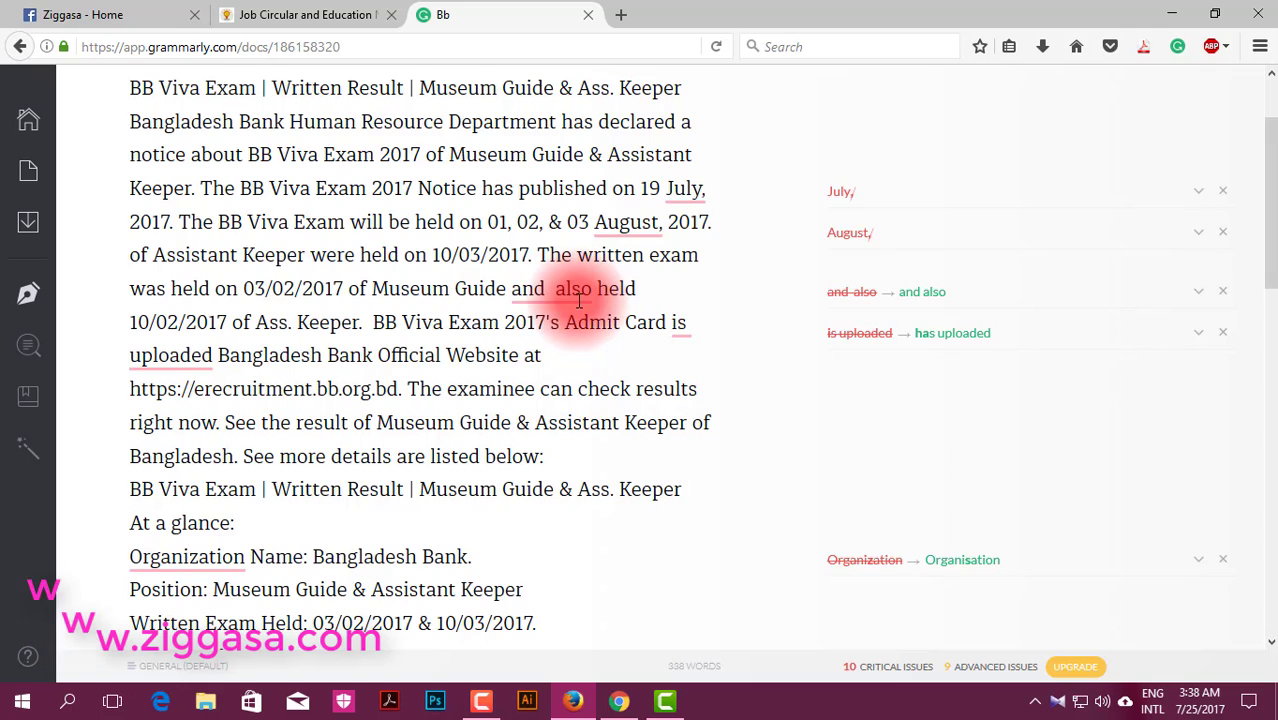
scroll(570, 297, "down", 8)
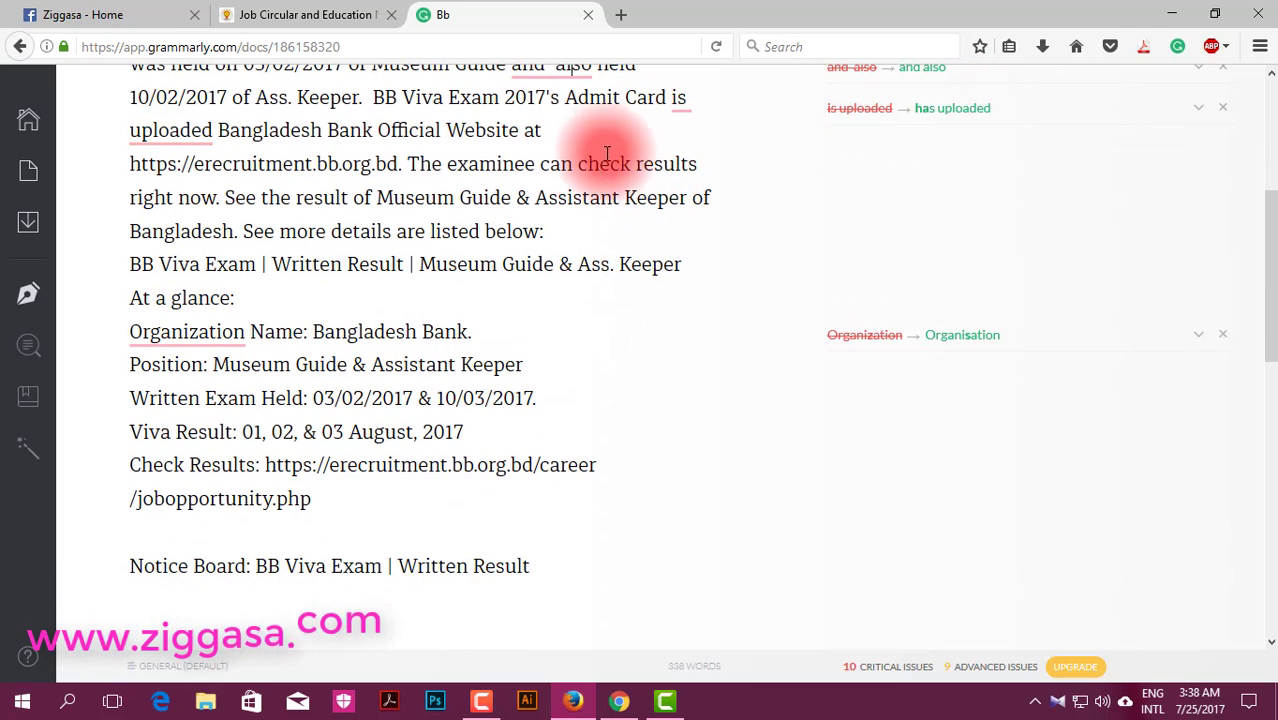
scroll(513, 374, "down", 8)
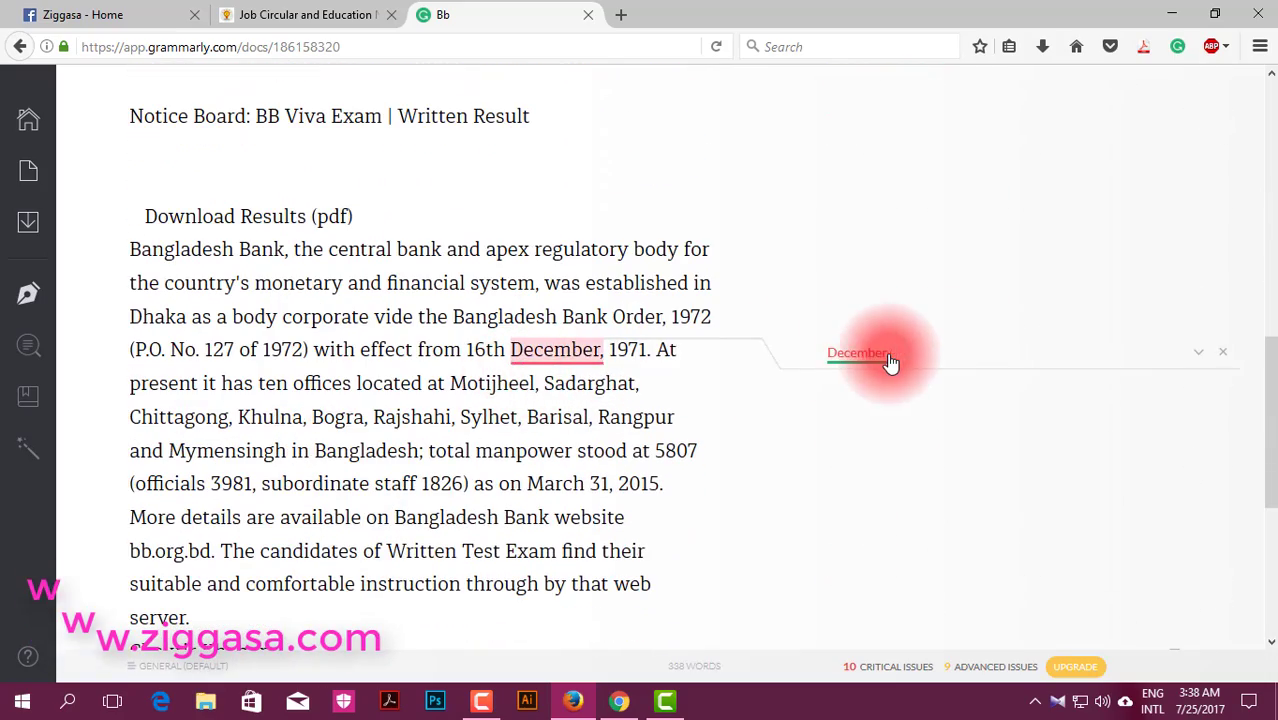
scroll(545, 430, "down", 6)
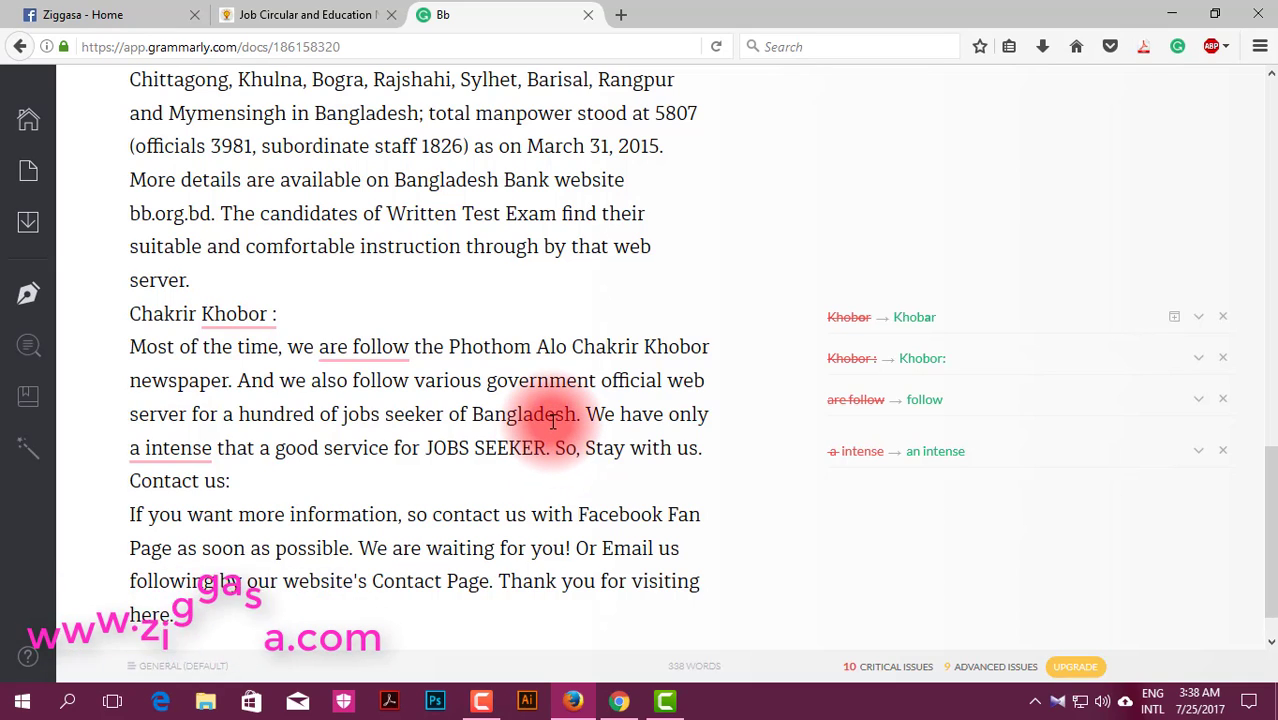
scroll(553, 421, "down", 1)
scroll(553, 421, "up", 2)
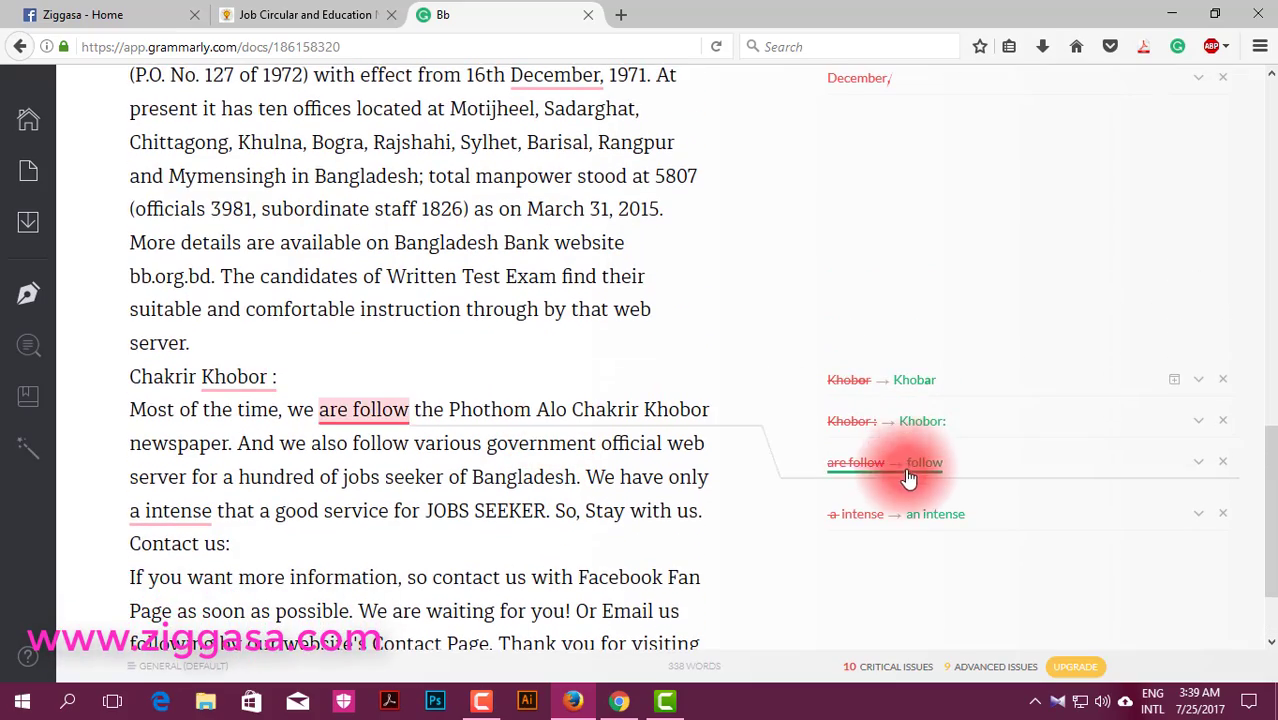
scroll(704, 509, "up", 10)
scroll(695, 510, "up", 3)
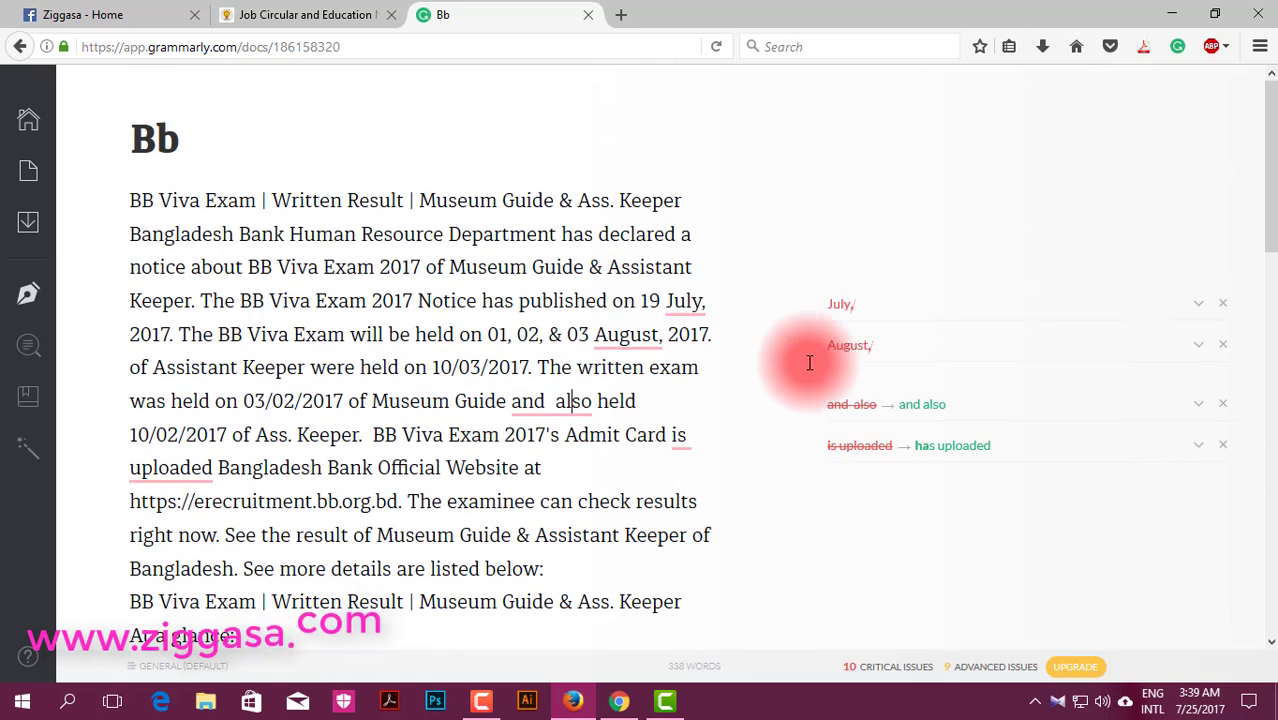
Step: Accept fixes for the July comma, 'and also', 'has uploaded', Organisation and the December comma
left_click(840, 305)
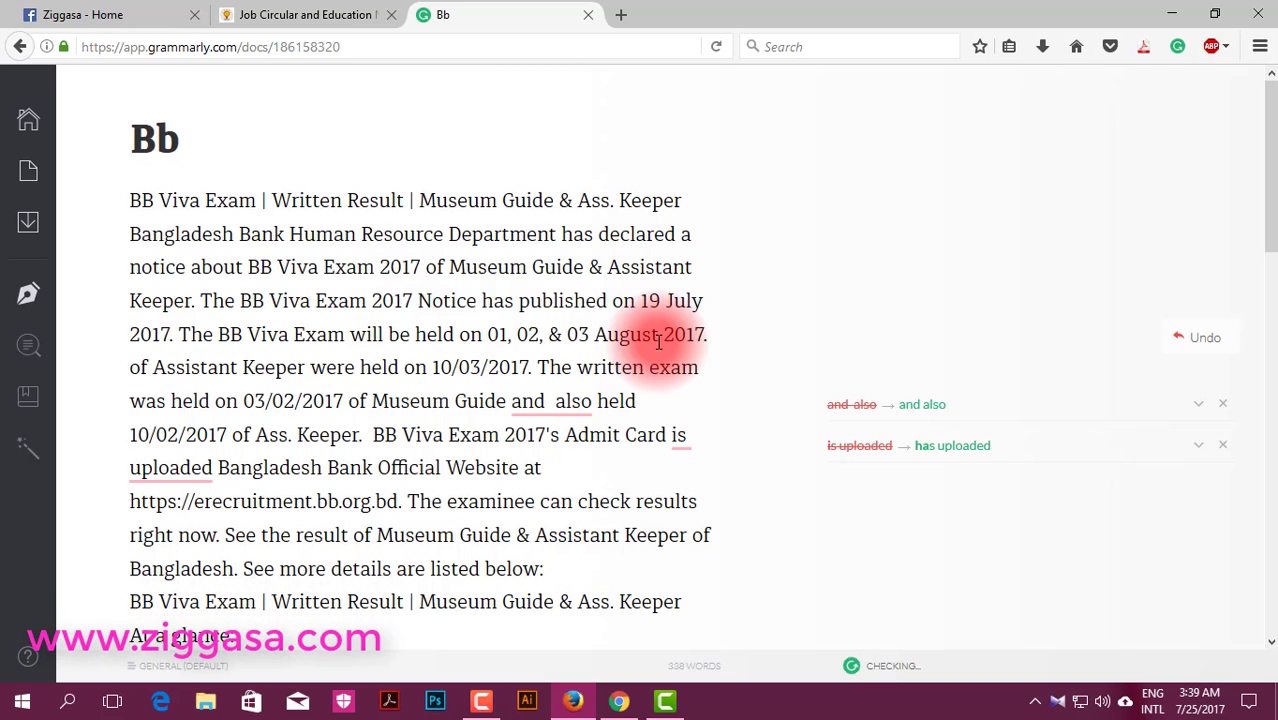
left_click(921, 405)
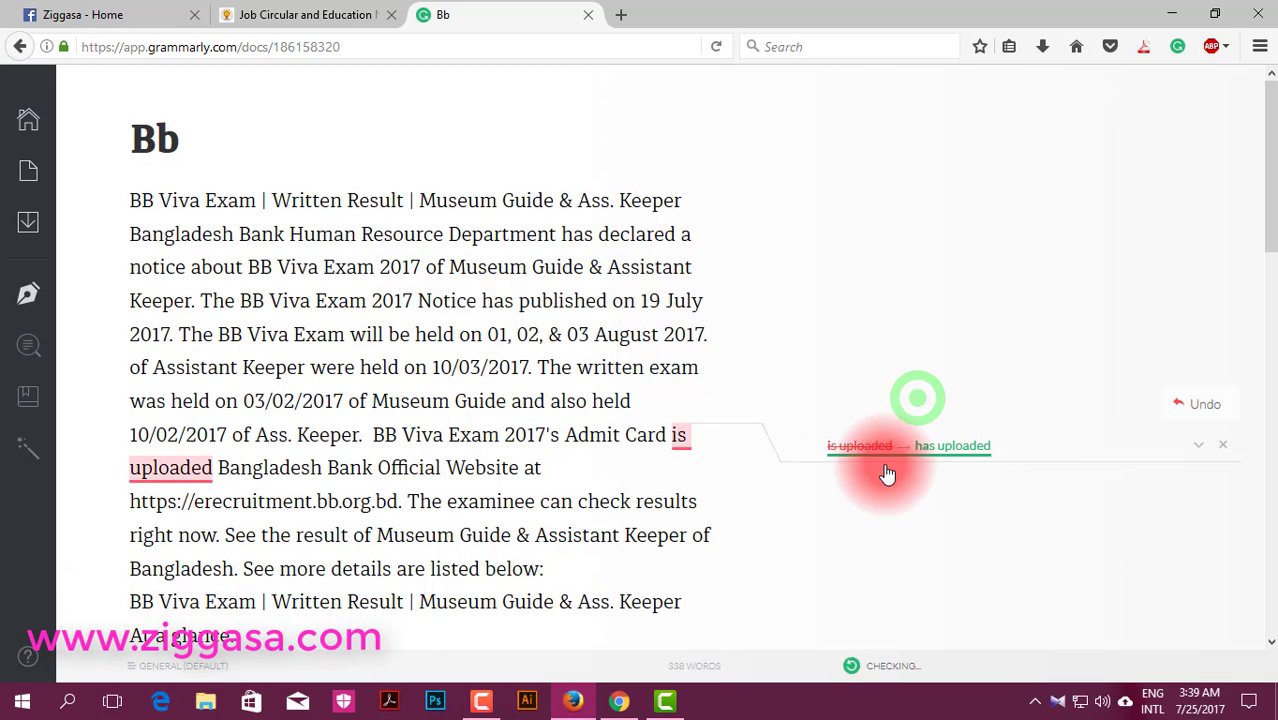
left_click(950, 458)
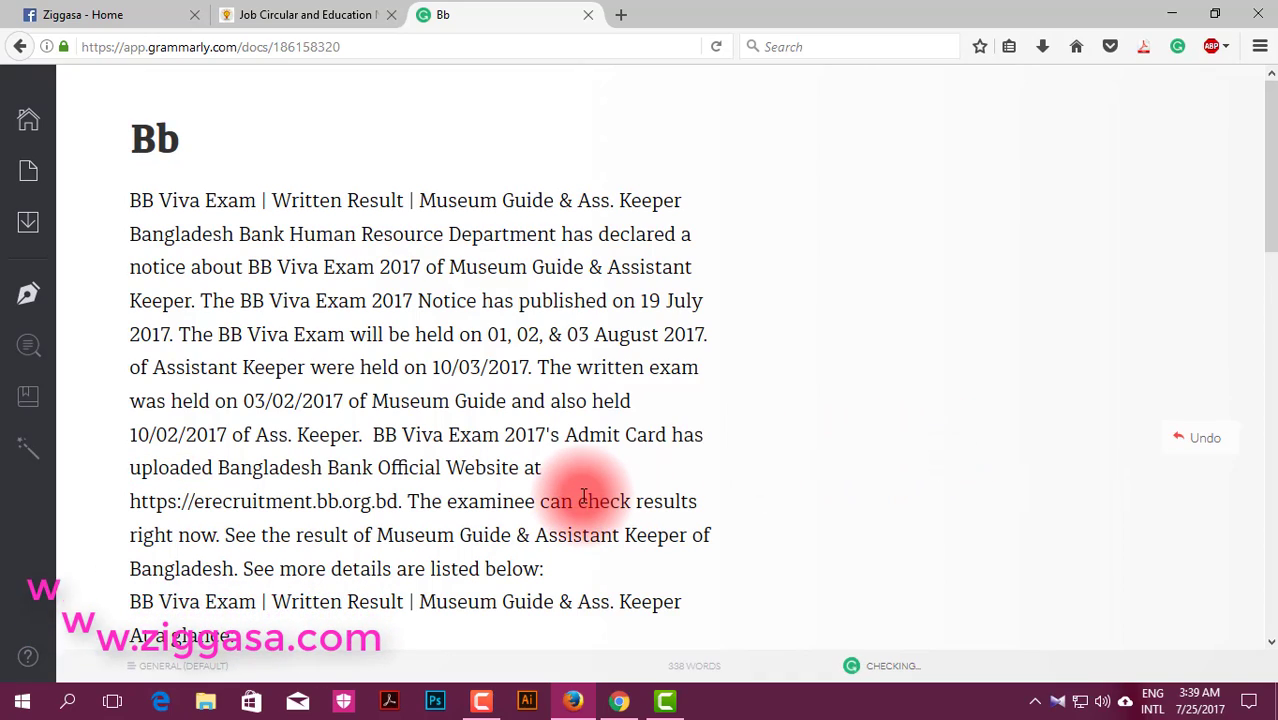
scroll(584, 493, "down", 3)
left_click(958, 344)
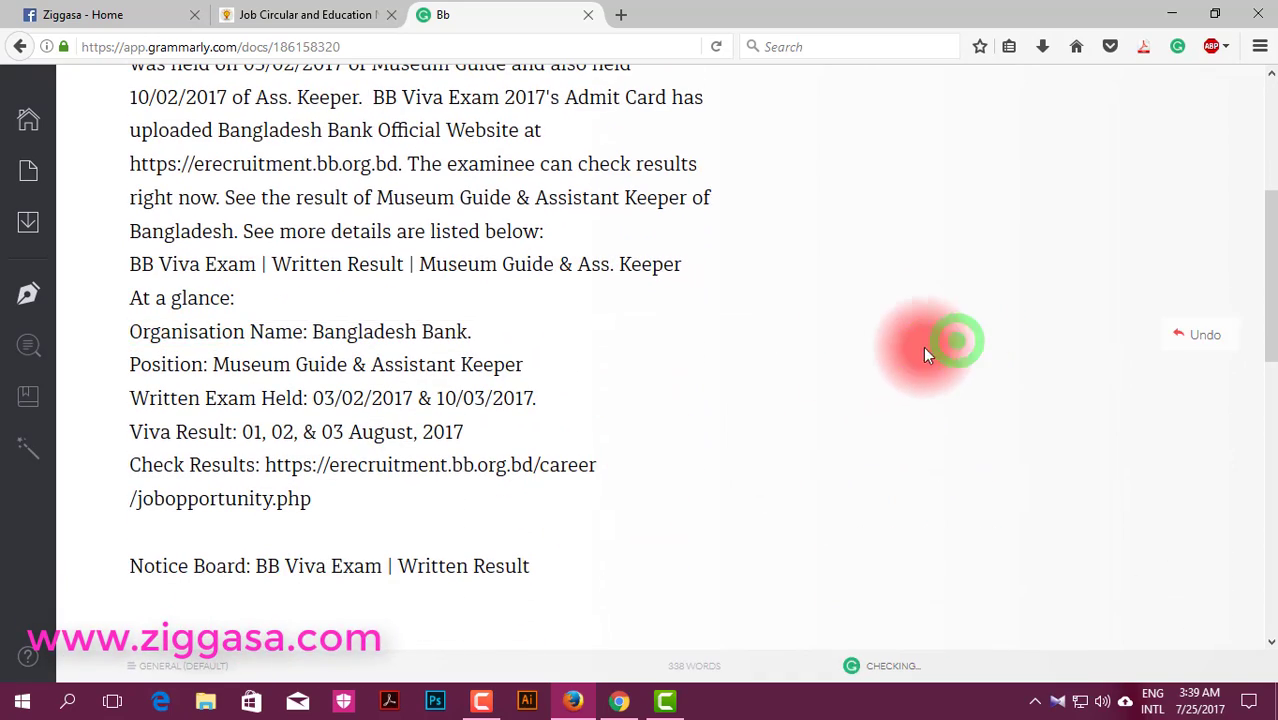
scroll(730, 400, "down", 4)
left_click(860, 356)
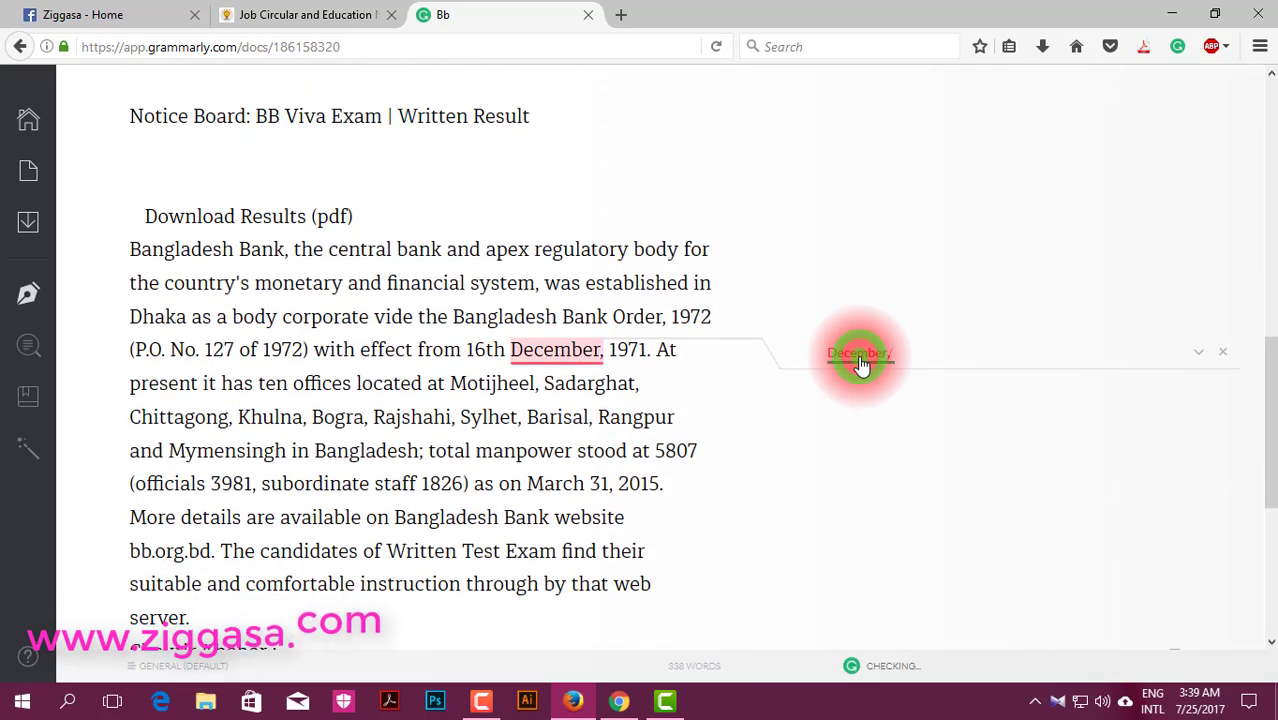
Step: Accept the Khobar, 'follow' and 'an intense' corrections
scroll(730, 395, "down", 4)
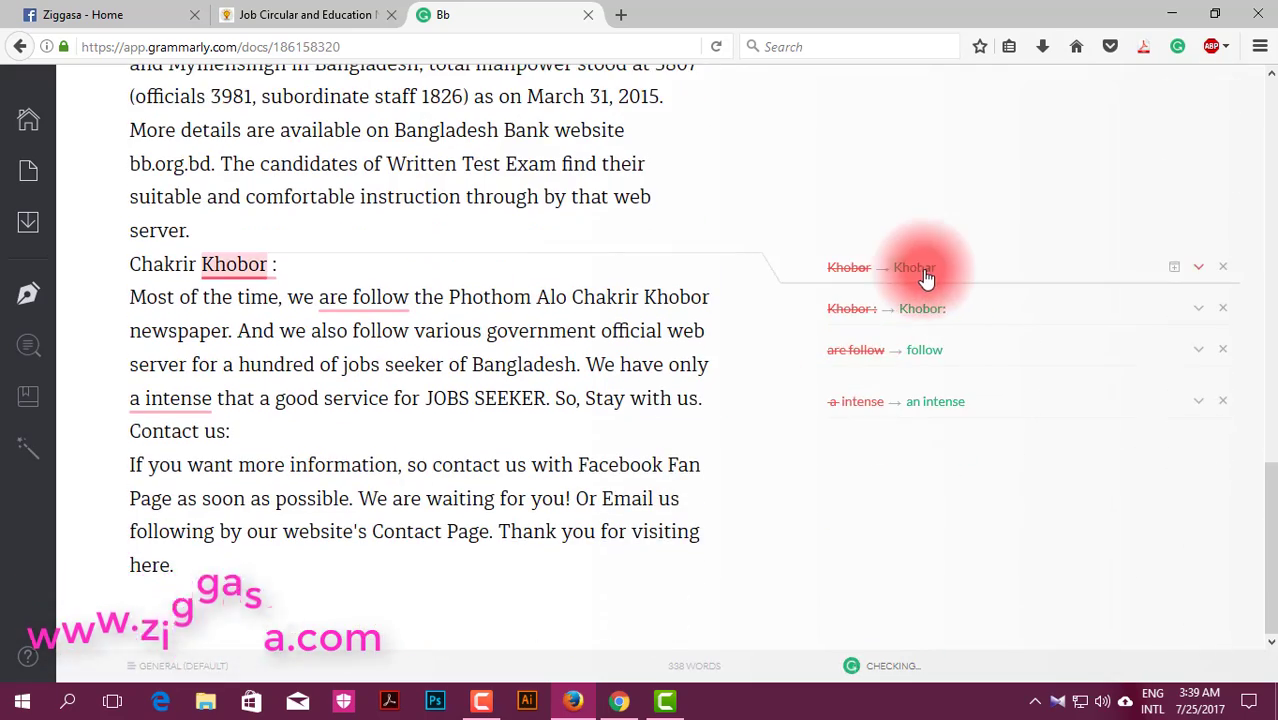
left_click(920, 271)
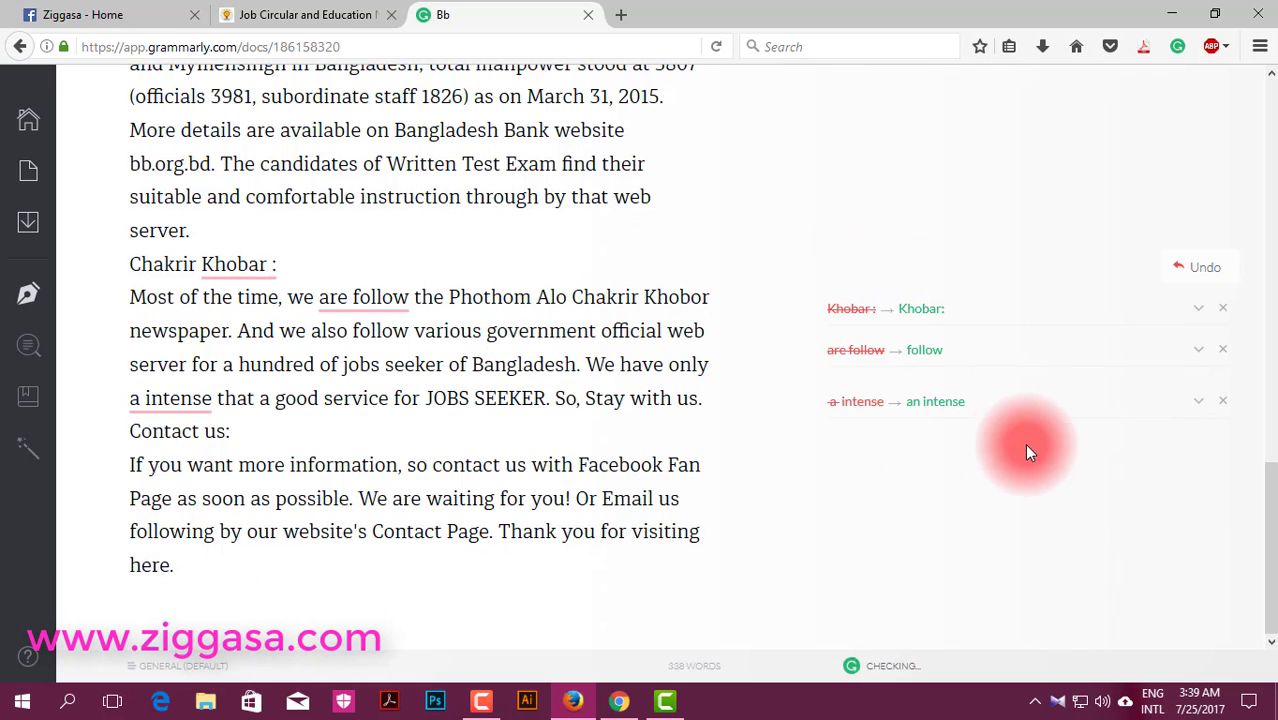
left_click(922, 358)
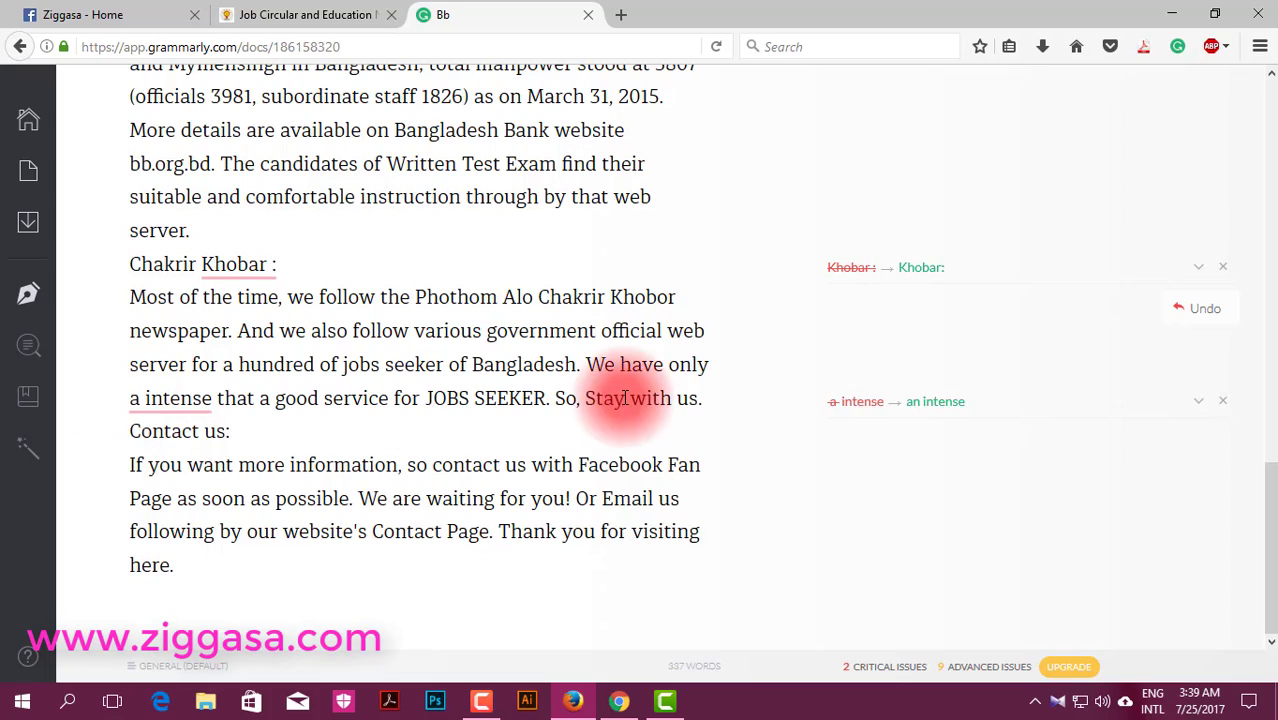
left_click(908, 411)
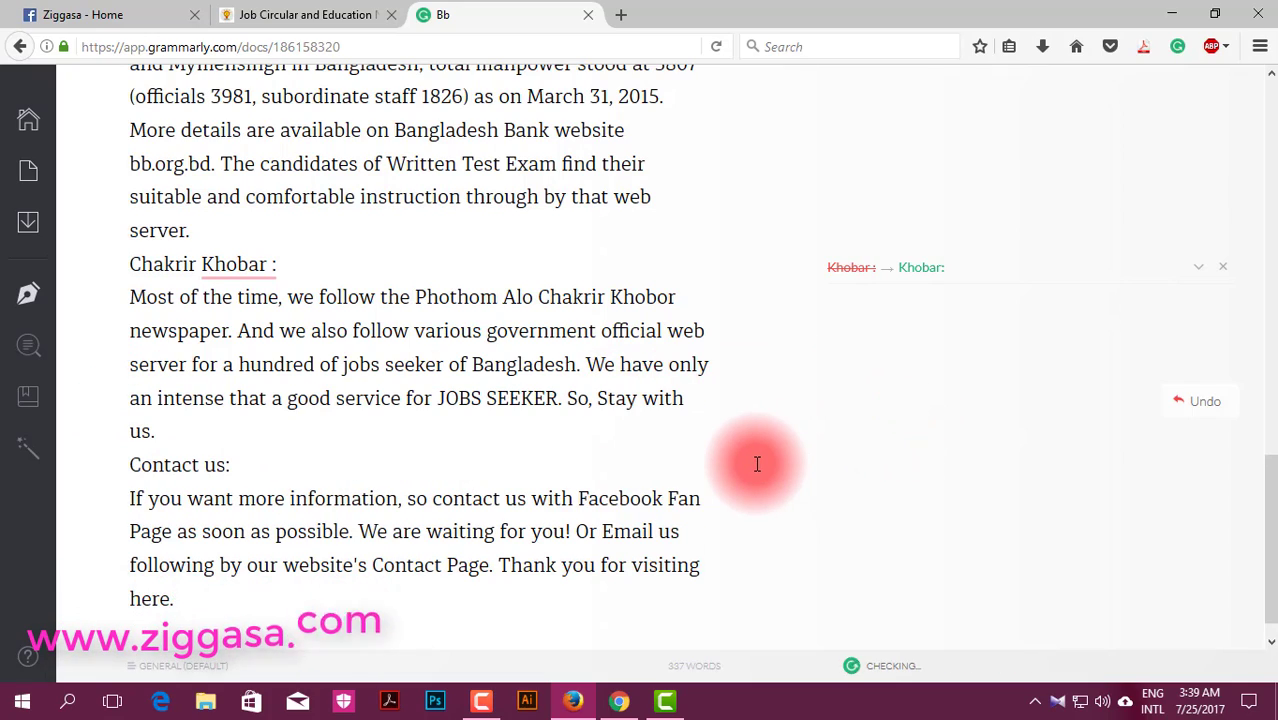
scroll(757, 455, "down", 1)
scroll(759, 464, "up", 10)
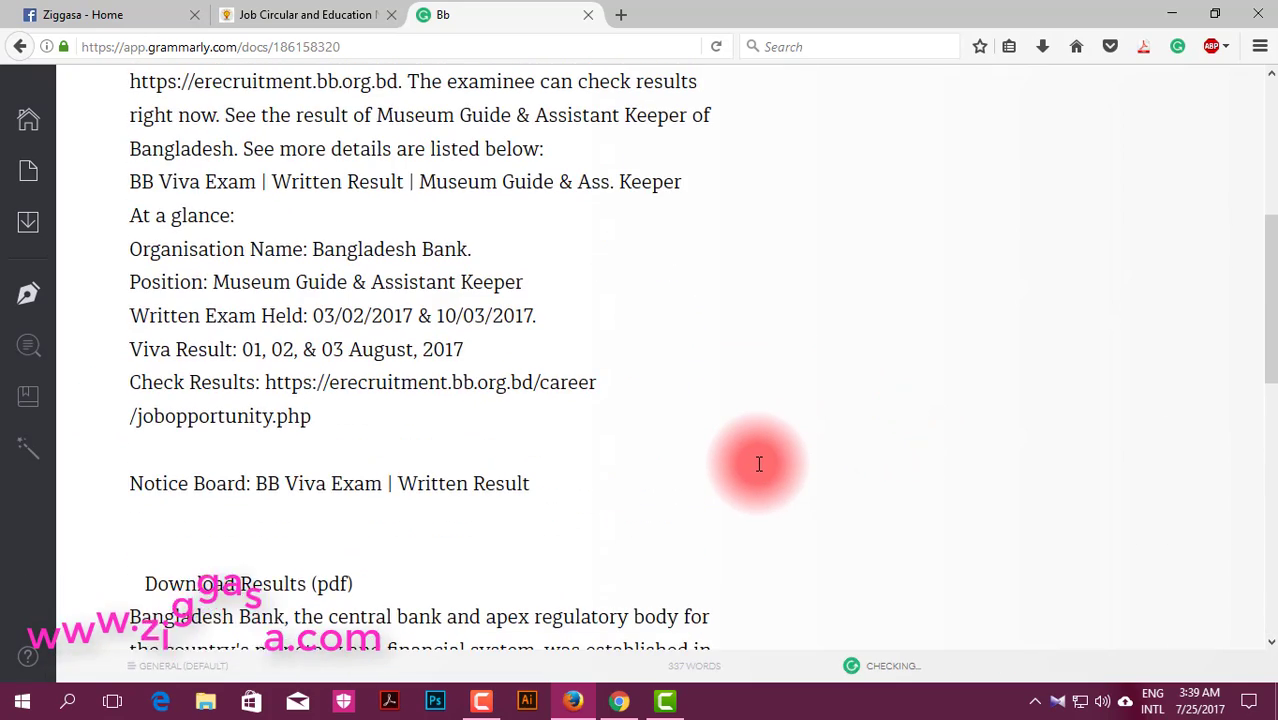
scroll(759, 462, "up", 5)
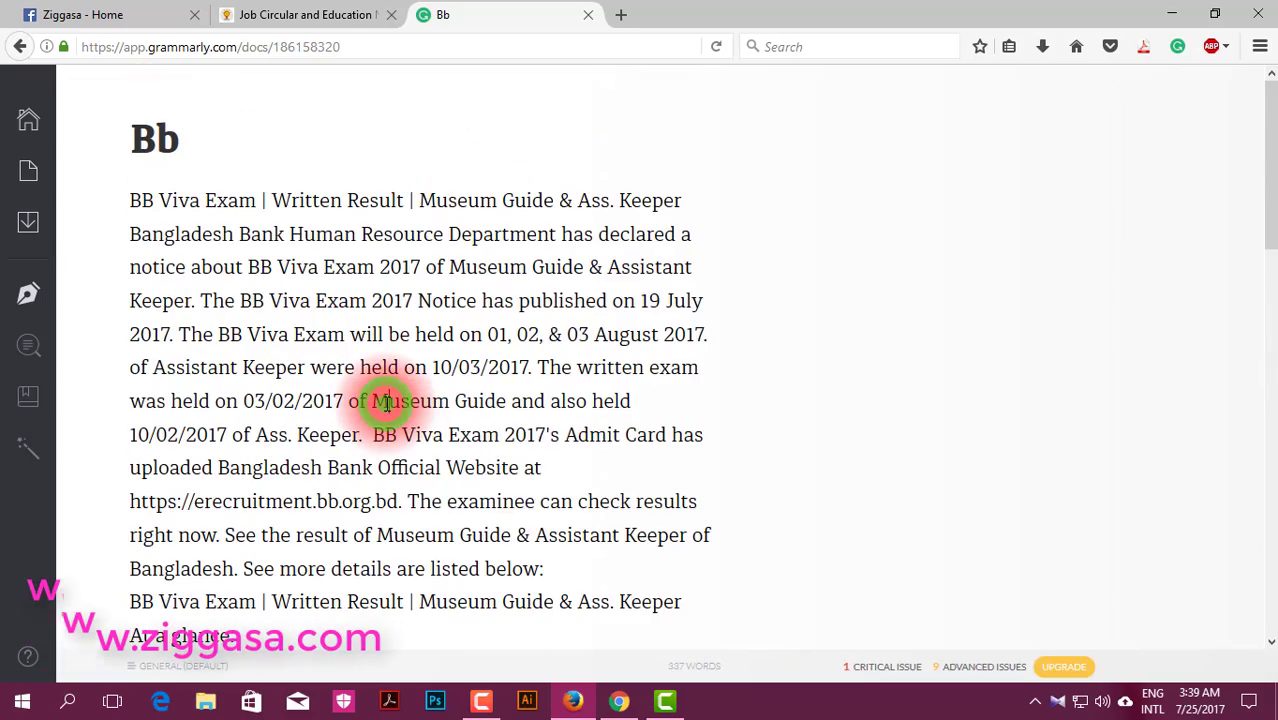
scroll(390, 402, "down", 10)
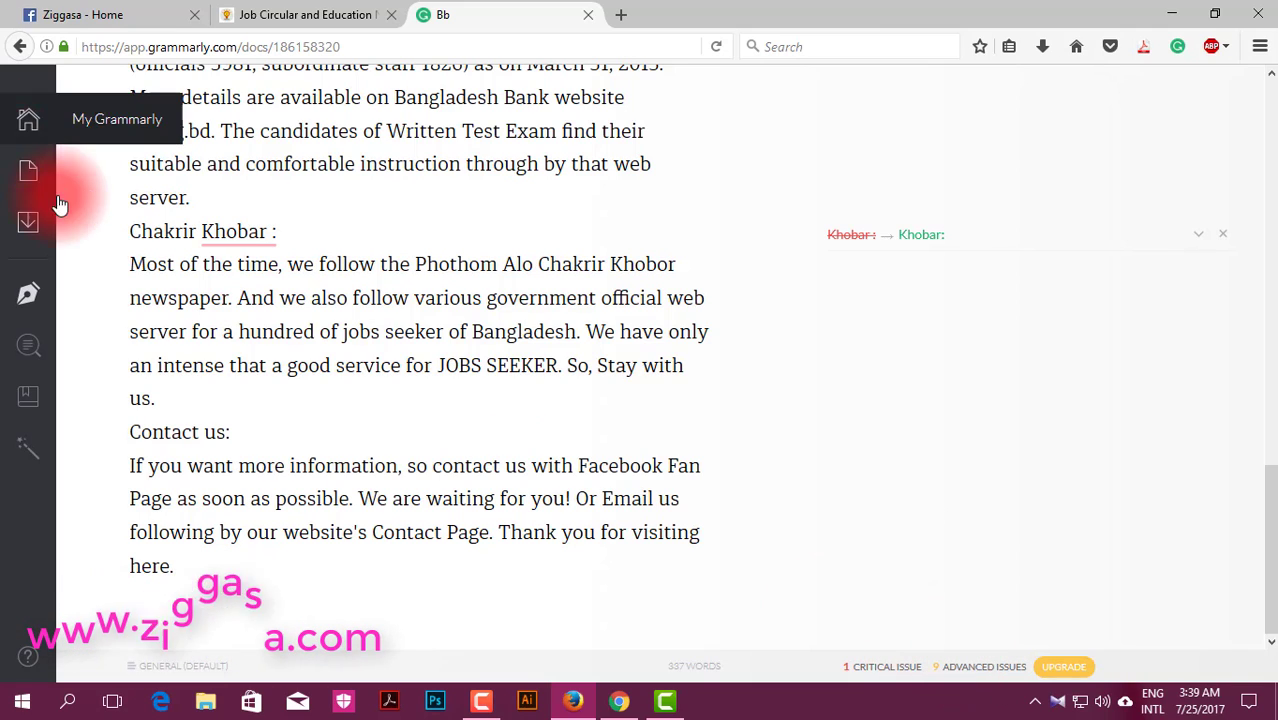
Step: Try copying the corrected text, then dismiss the copying-not-supported notice
mouse_move(28, 224)
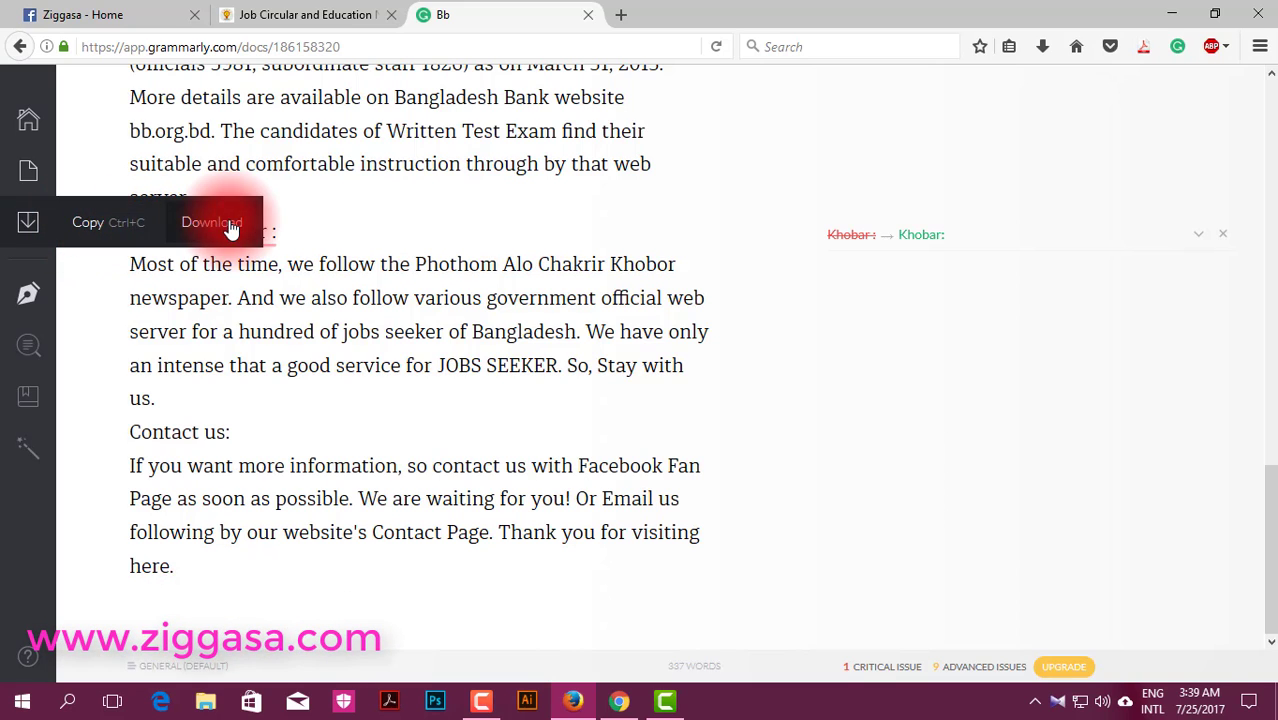
left_click(109, 225)
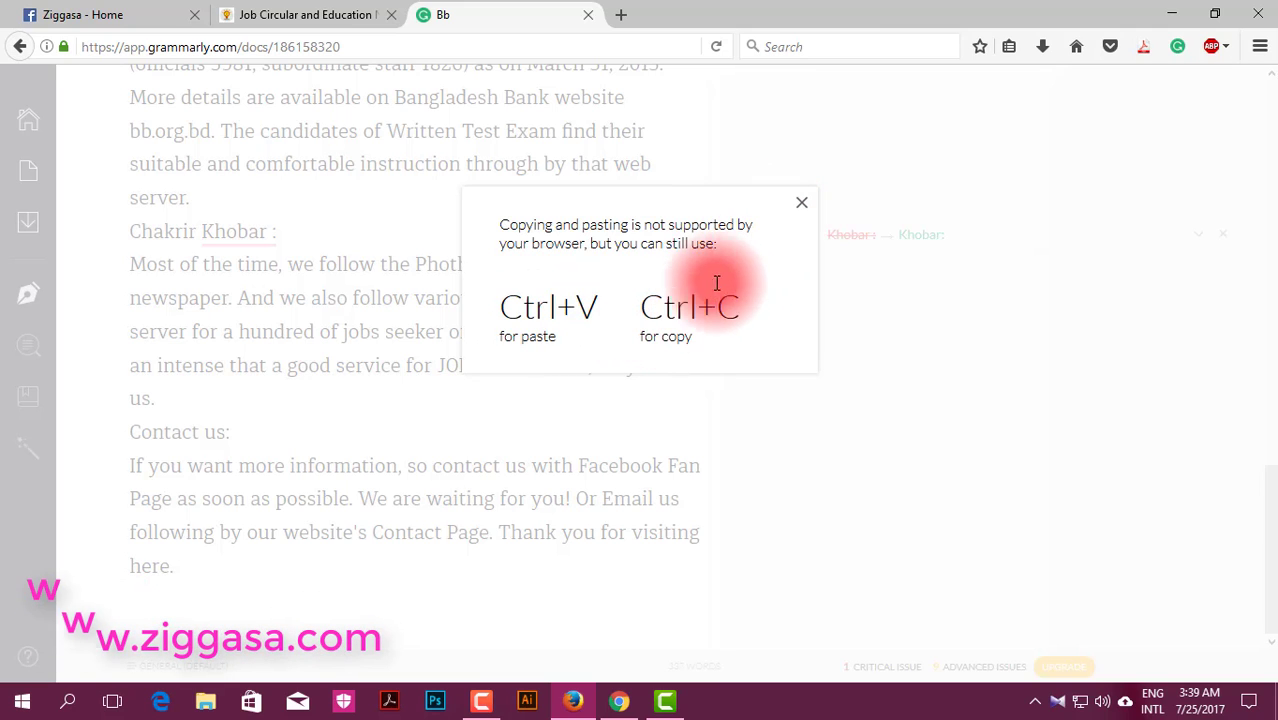
left_click(798, 204)
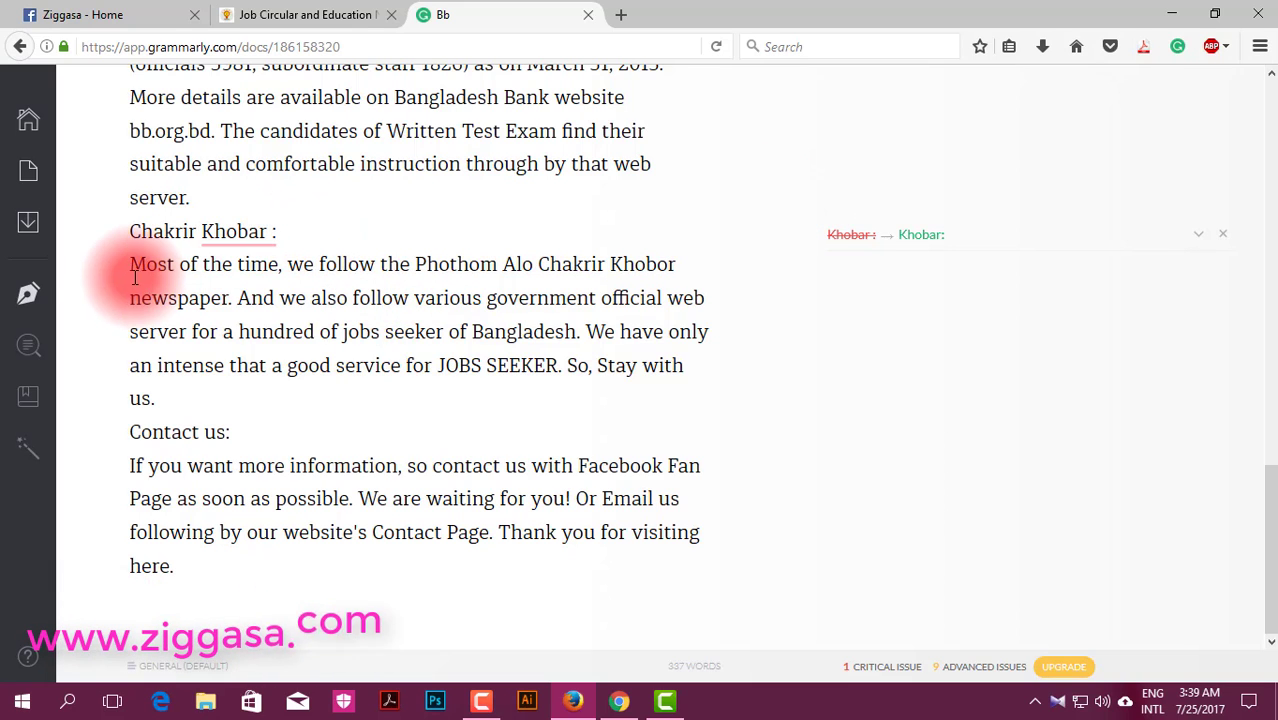
Step: Download the corrected document as Bb.edited.docx, verify it finished, and switch to the Ziggasa tab
left_click(243, 222)
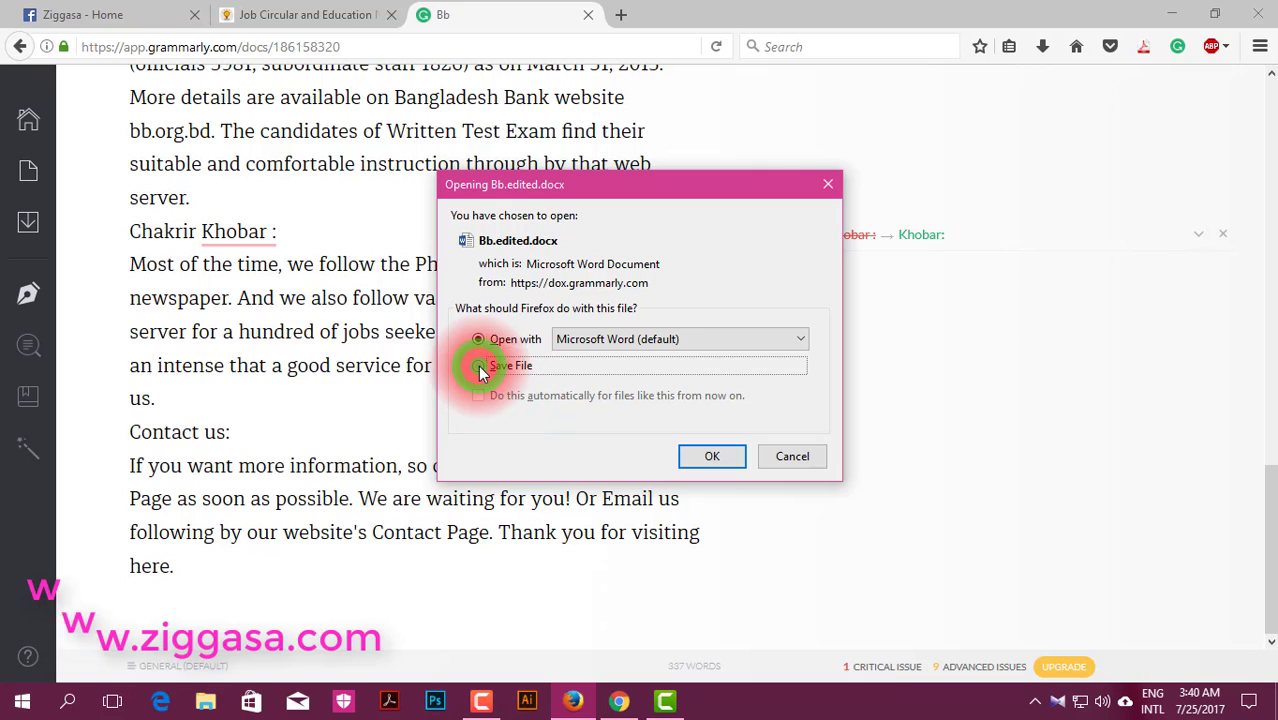
left_click(707, 458)
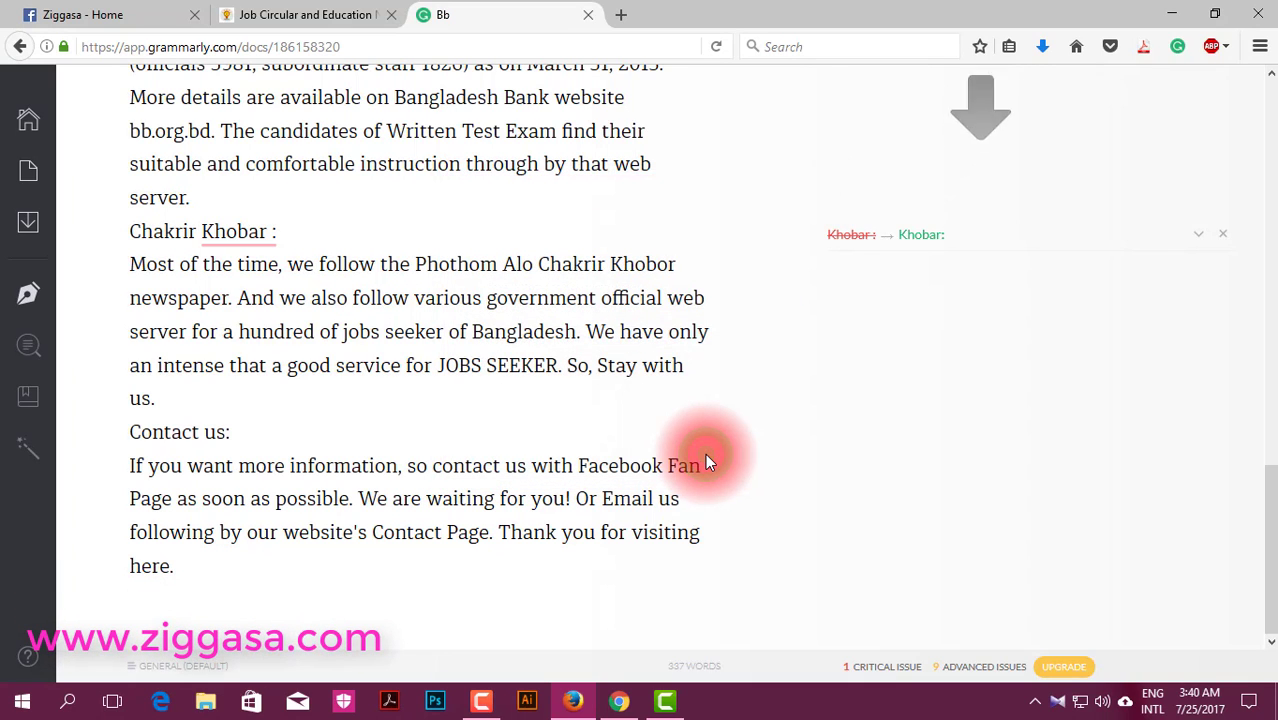
left_click(1043, 47)
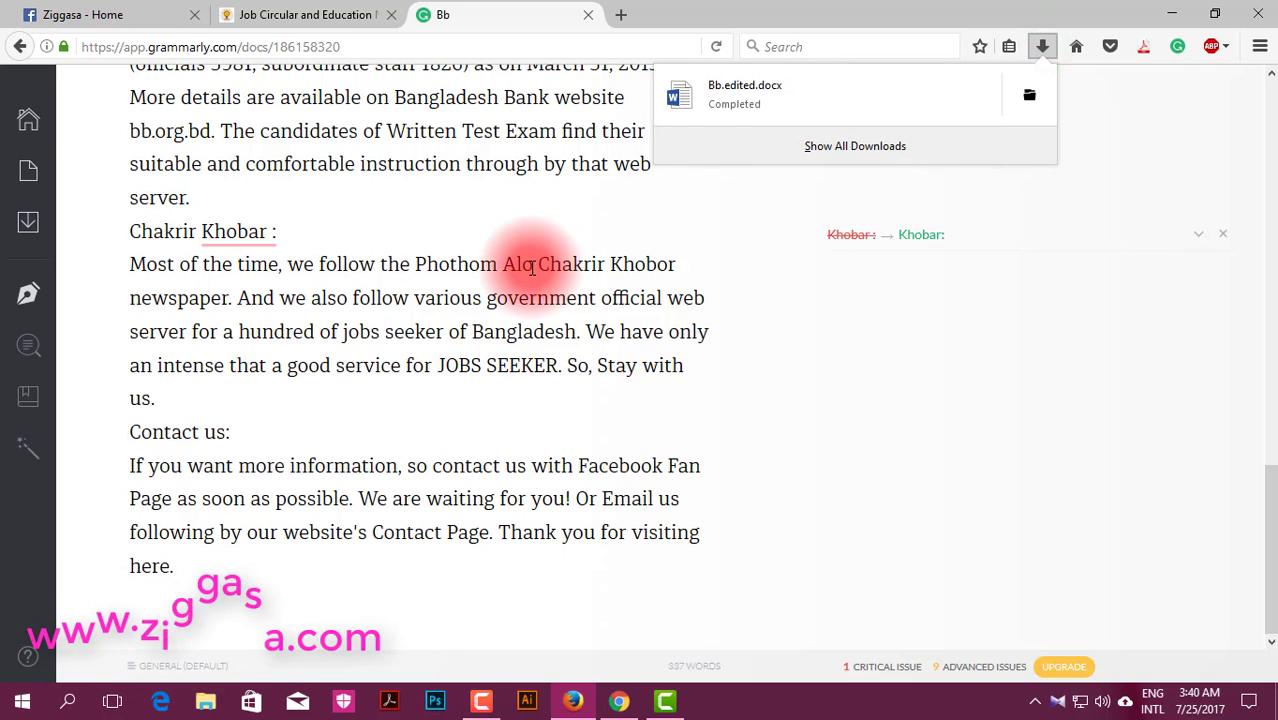
left_click(40, 14)
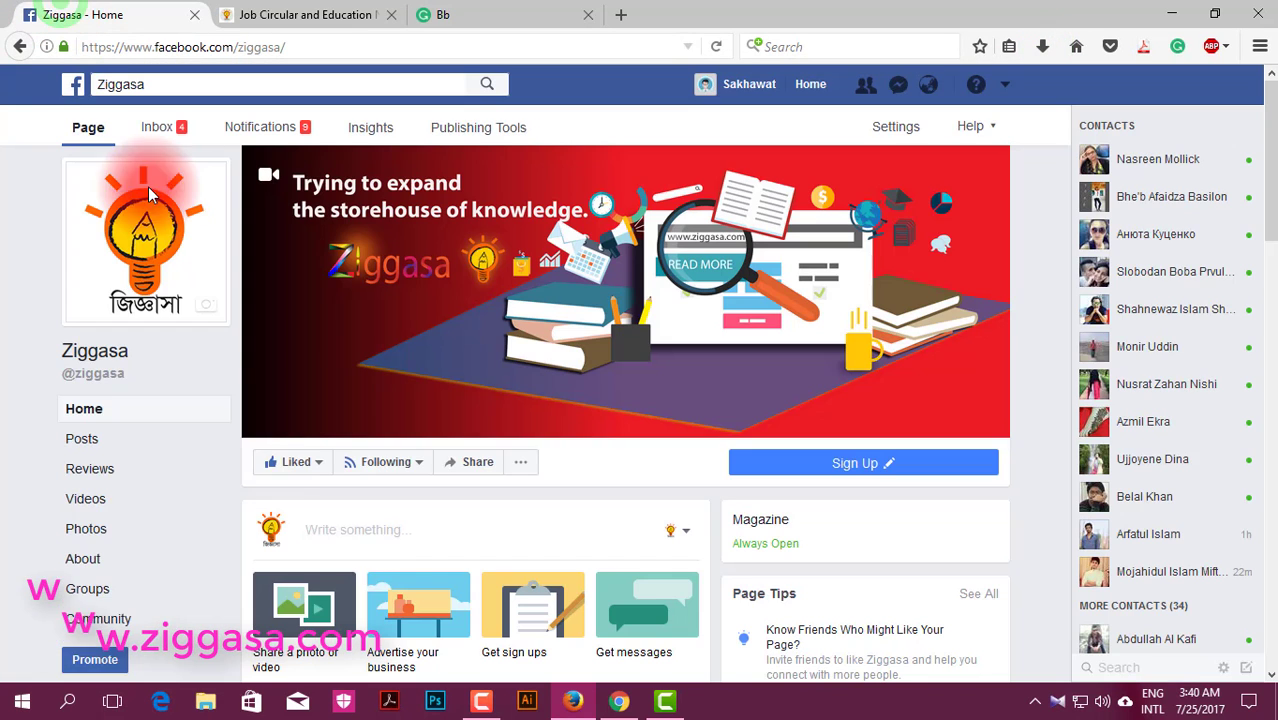
Step: Start a post on the Ziggasa page and type the opening words 'i want your'
scroll(399, 438, "down", 2)
scroll(399, 438, "down", 2)
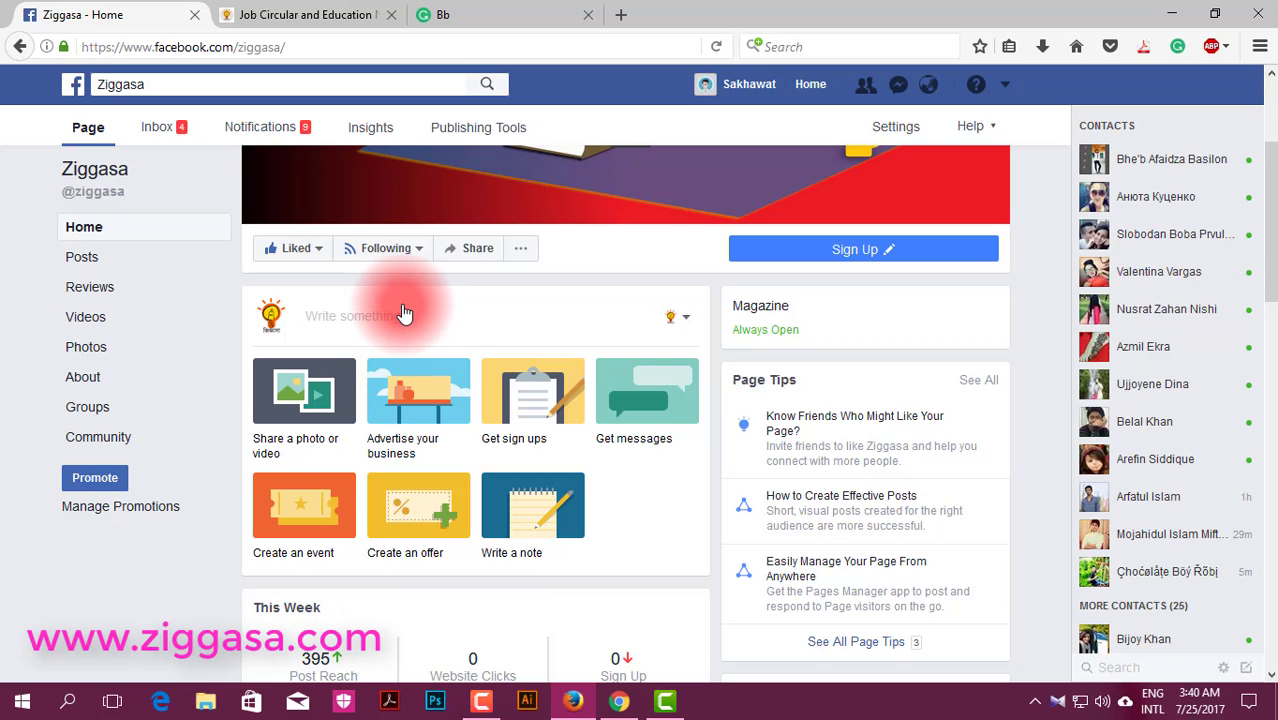
left_click(403, 317)
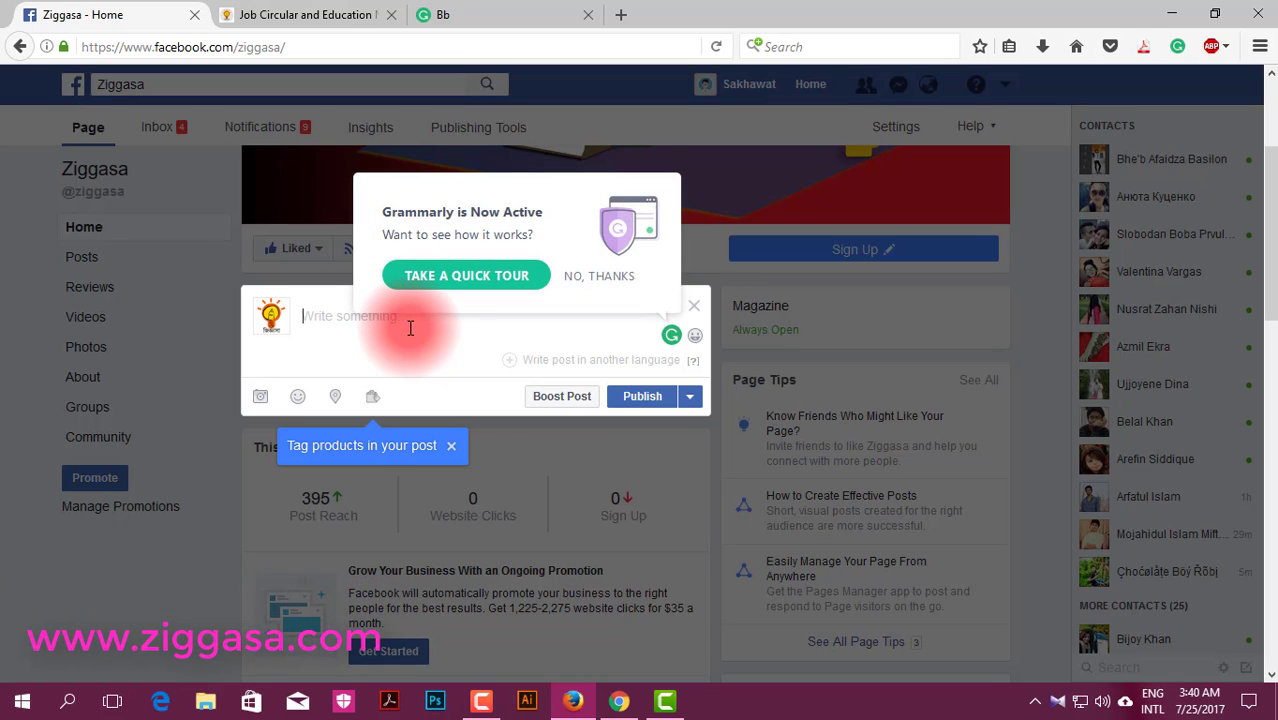
type("I wea")
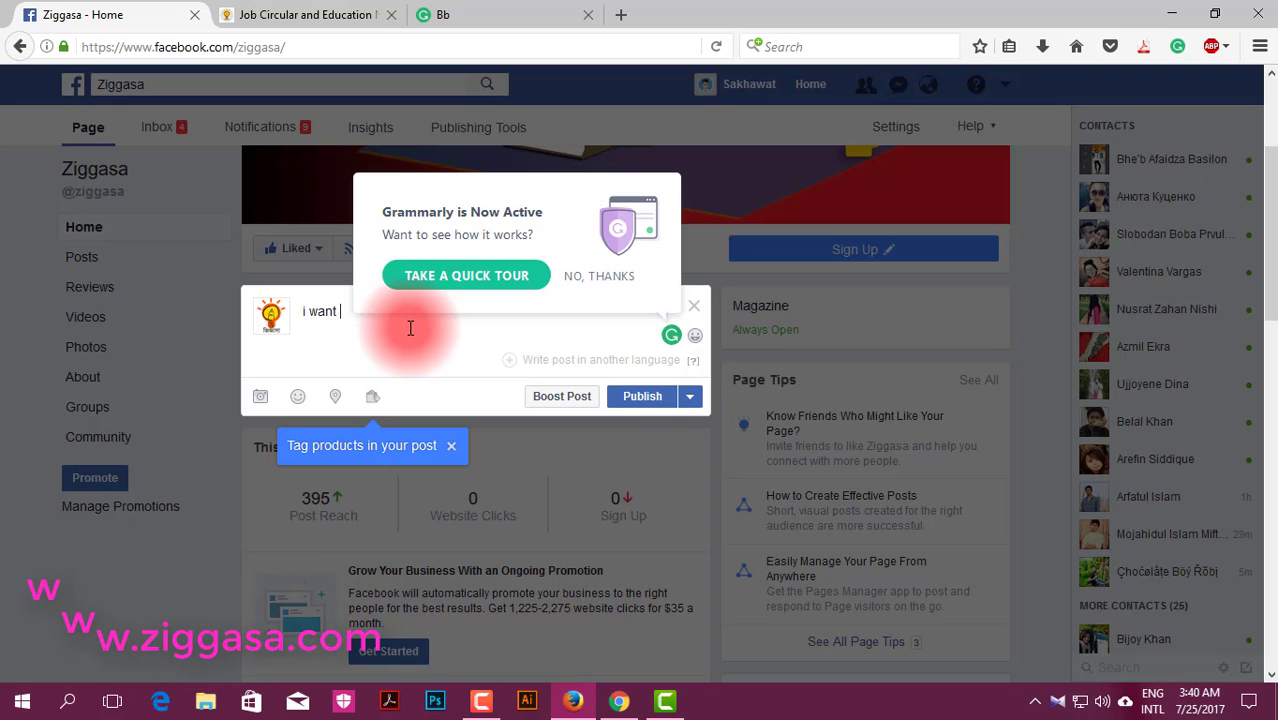
type("o")
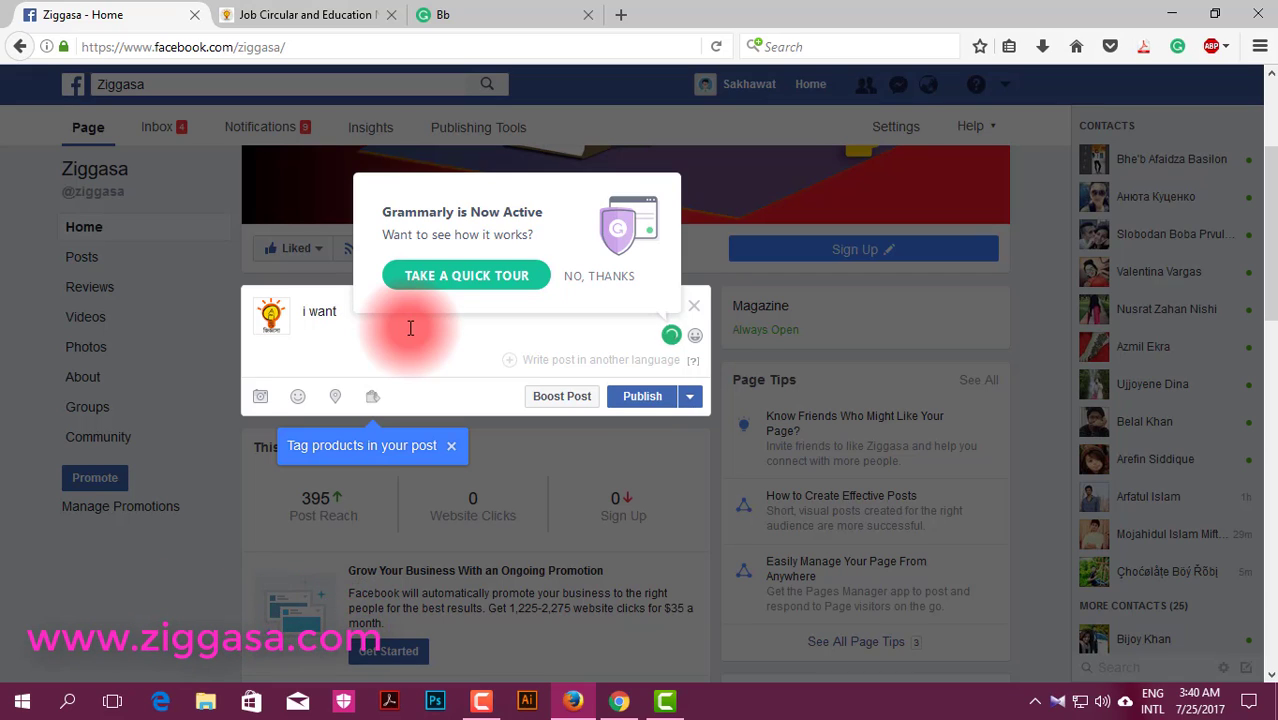
type("u")
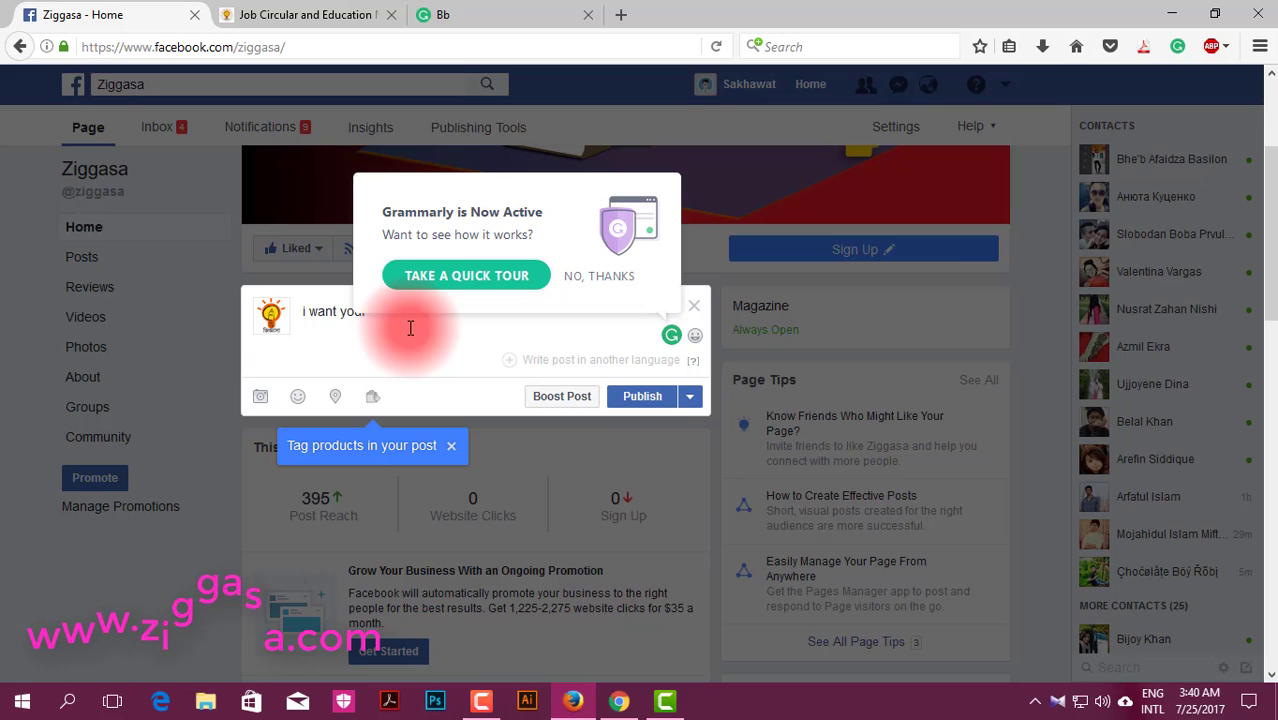
Step: Take the Grammarly quick tour into personalization and set the writing purpose to WORK
left_click(447, 278)
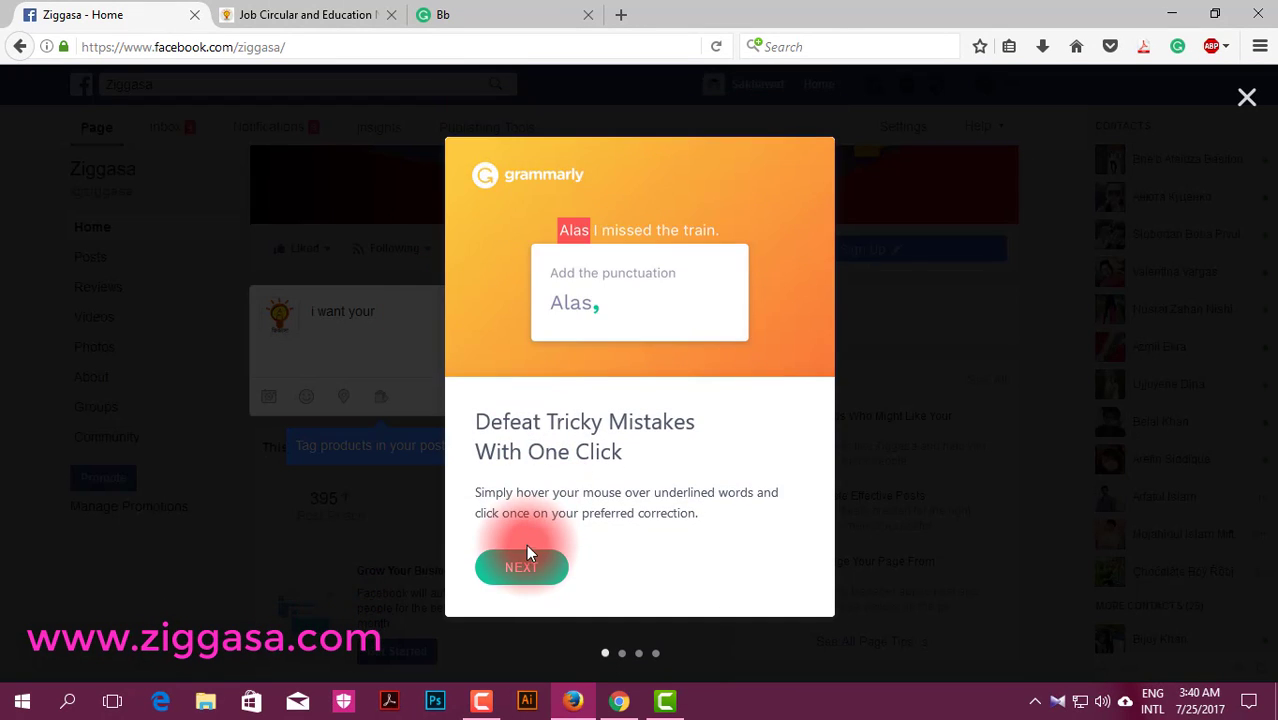
left_click(529, 567)
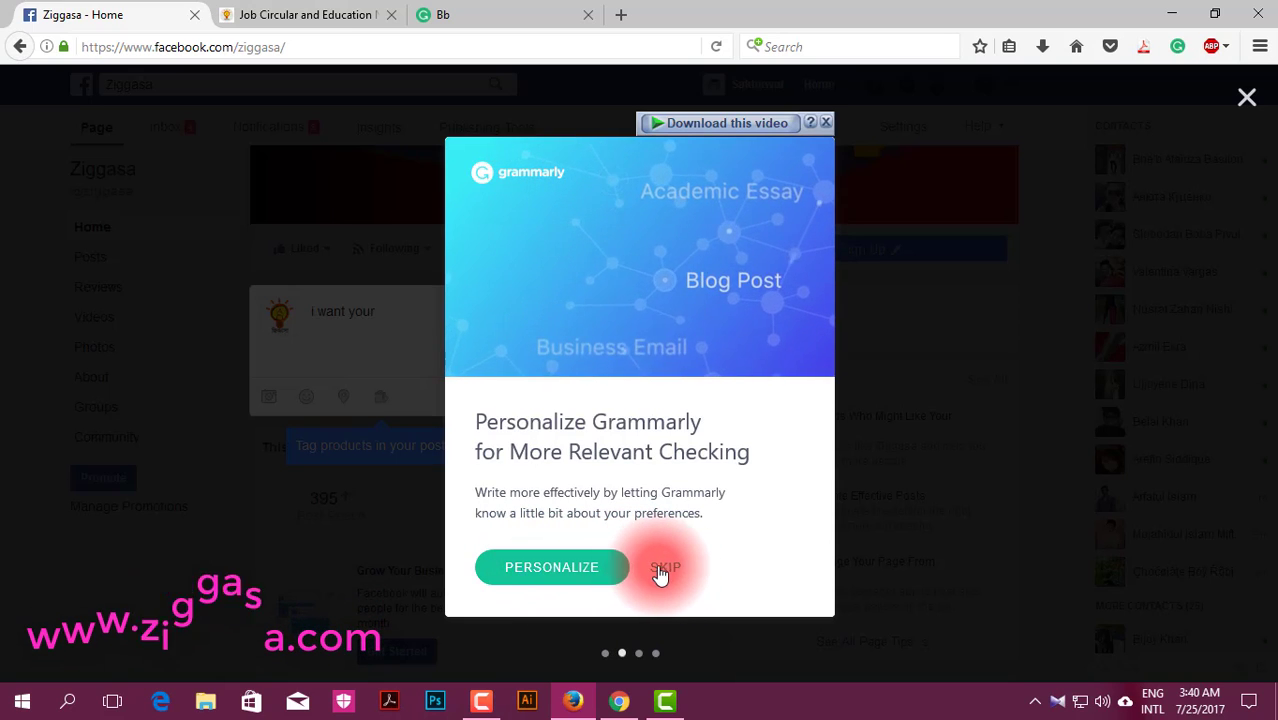
left_click(588, 570)
left_click(538, 284)
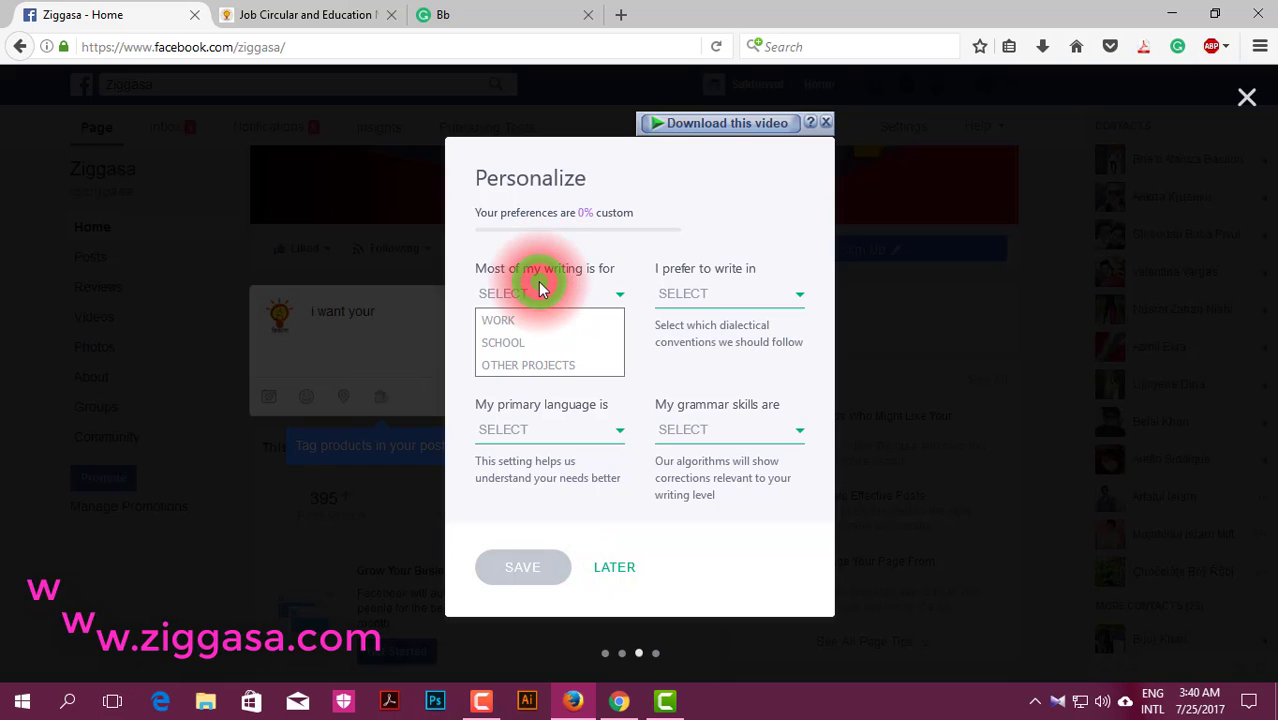
left_click(711, 292)
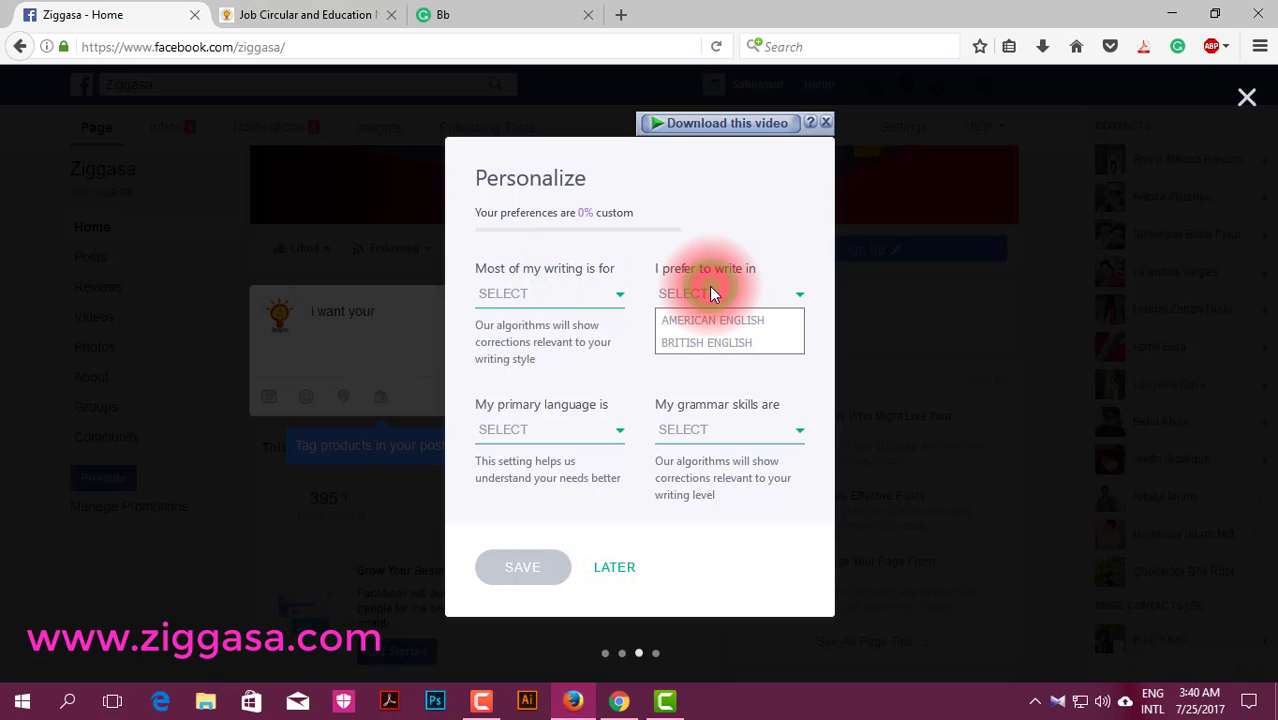
left_click(573, 293)
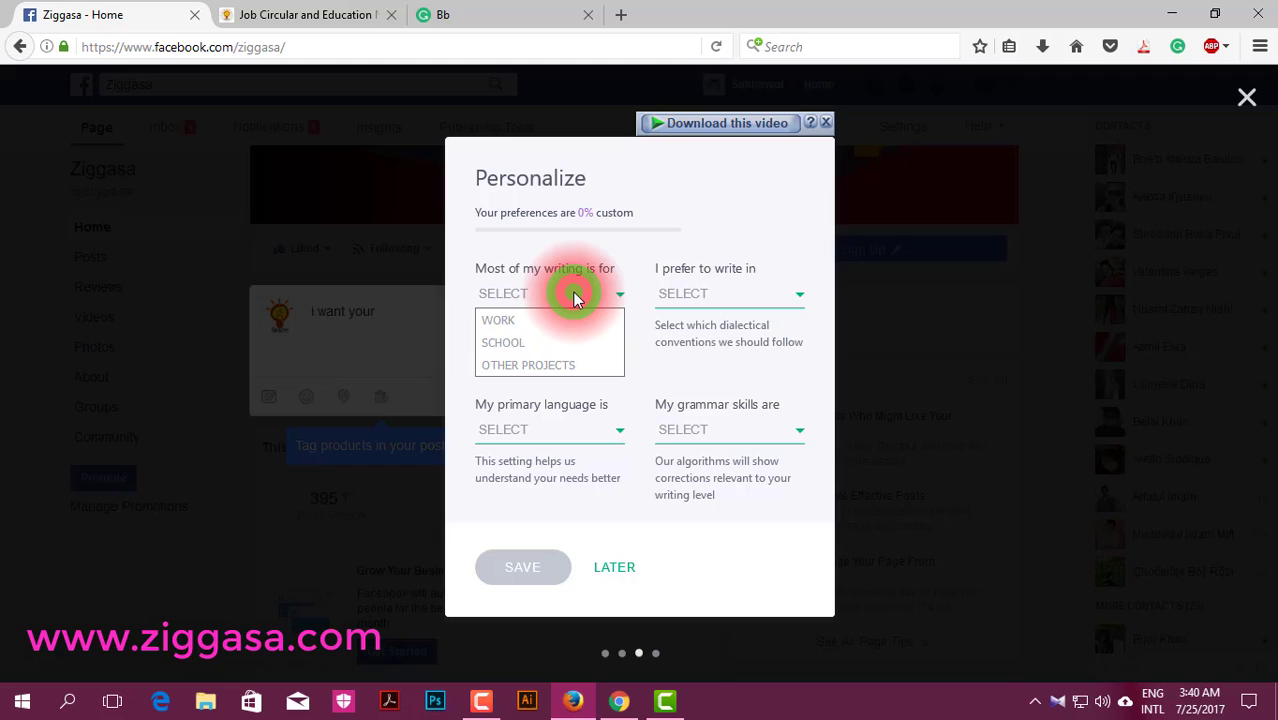
left_click(533, 336)
Step: Choose American English dialect, English primary language and Beginner grammar skills, then save
left_click(724, 296)
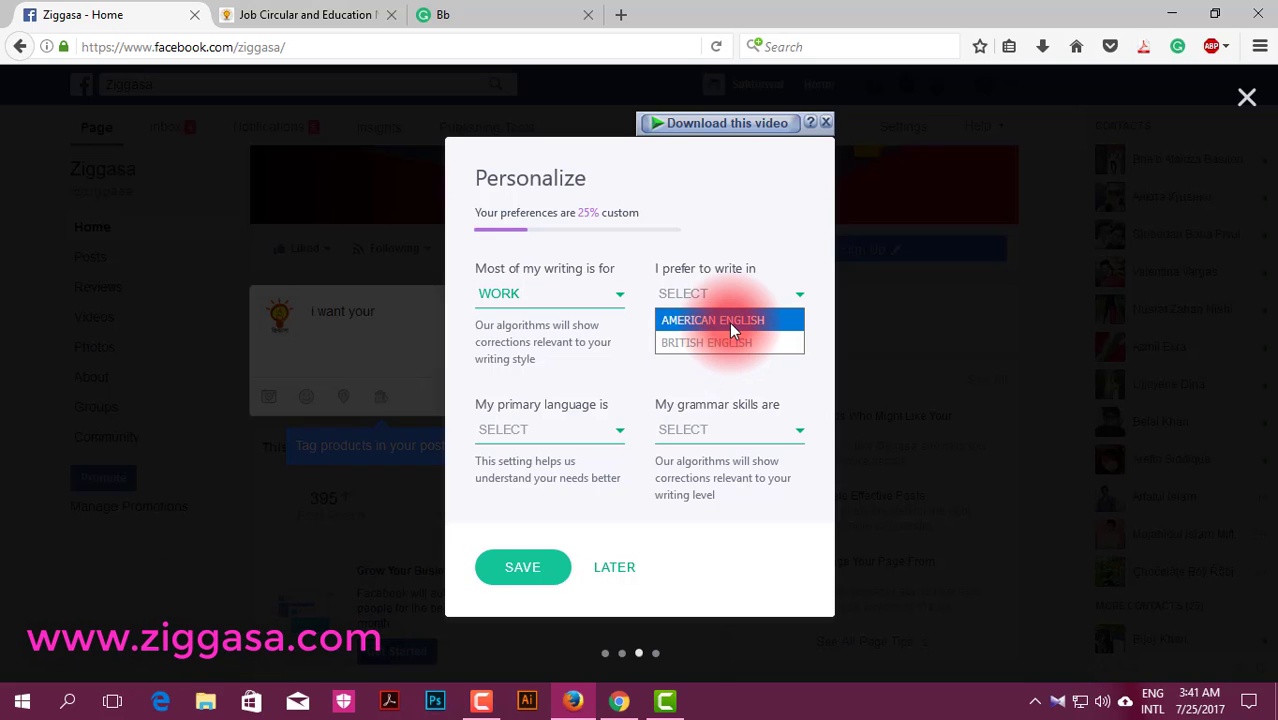
left_click(729, 322)
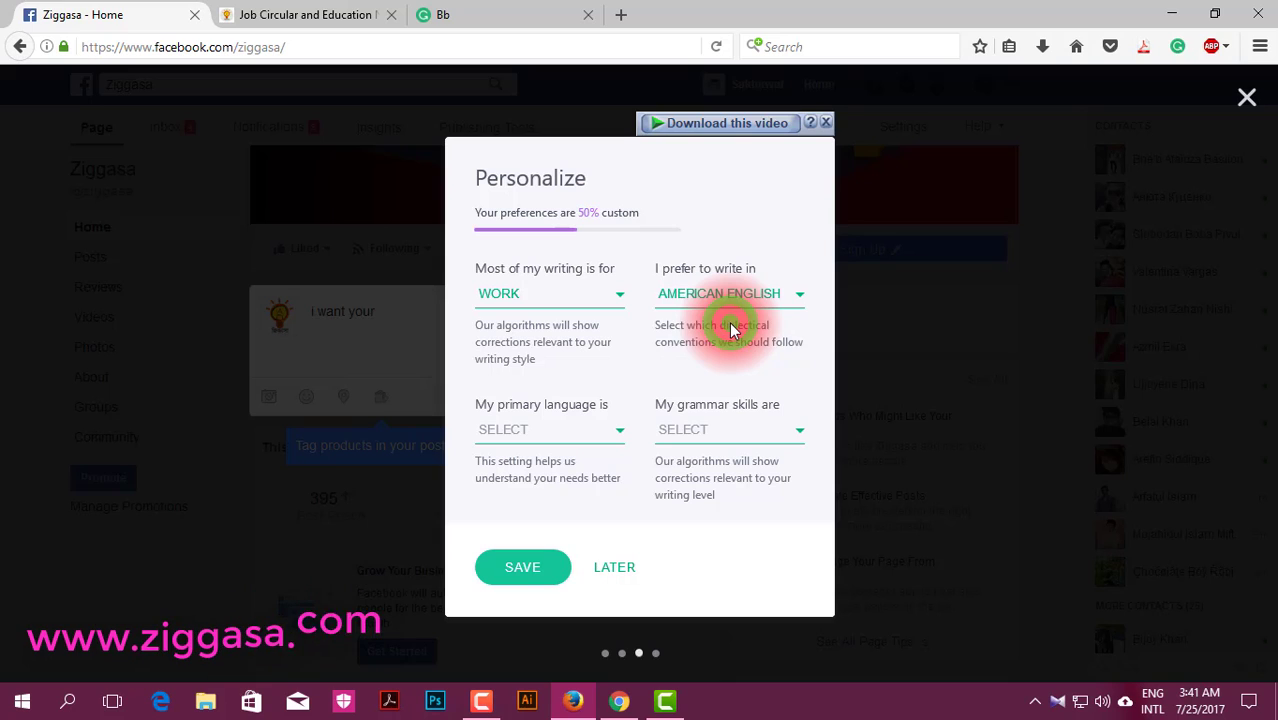
left_click(555, 432)
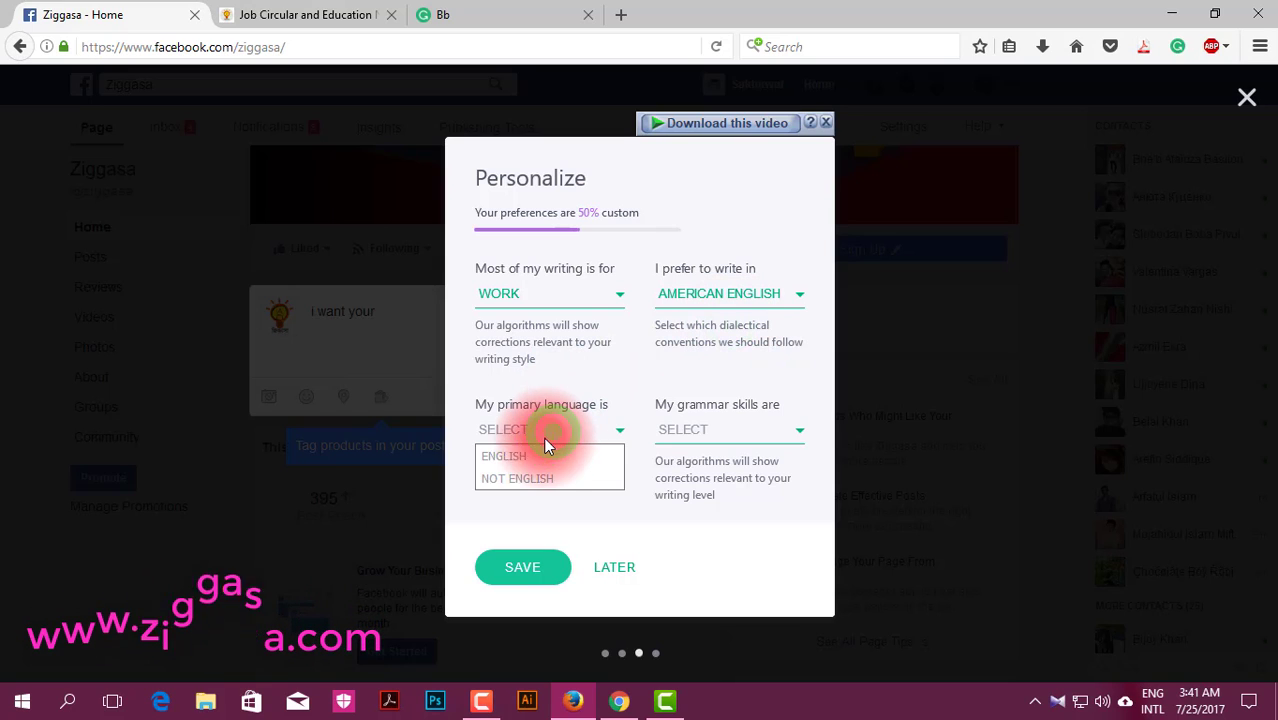
left_click(520, 453)
left_click(688, 432)
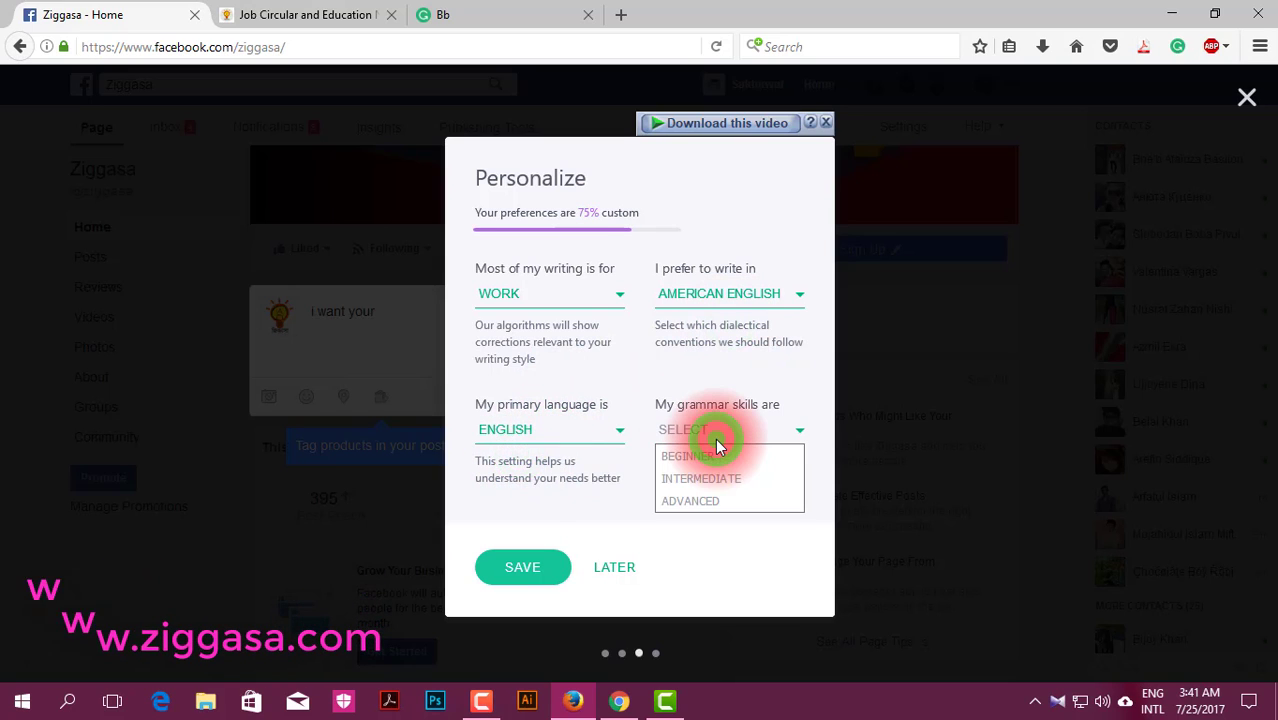
left_click(730, 453)
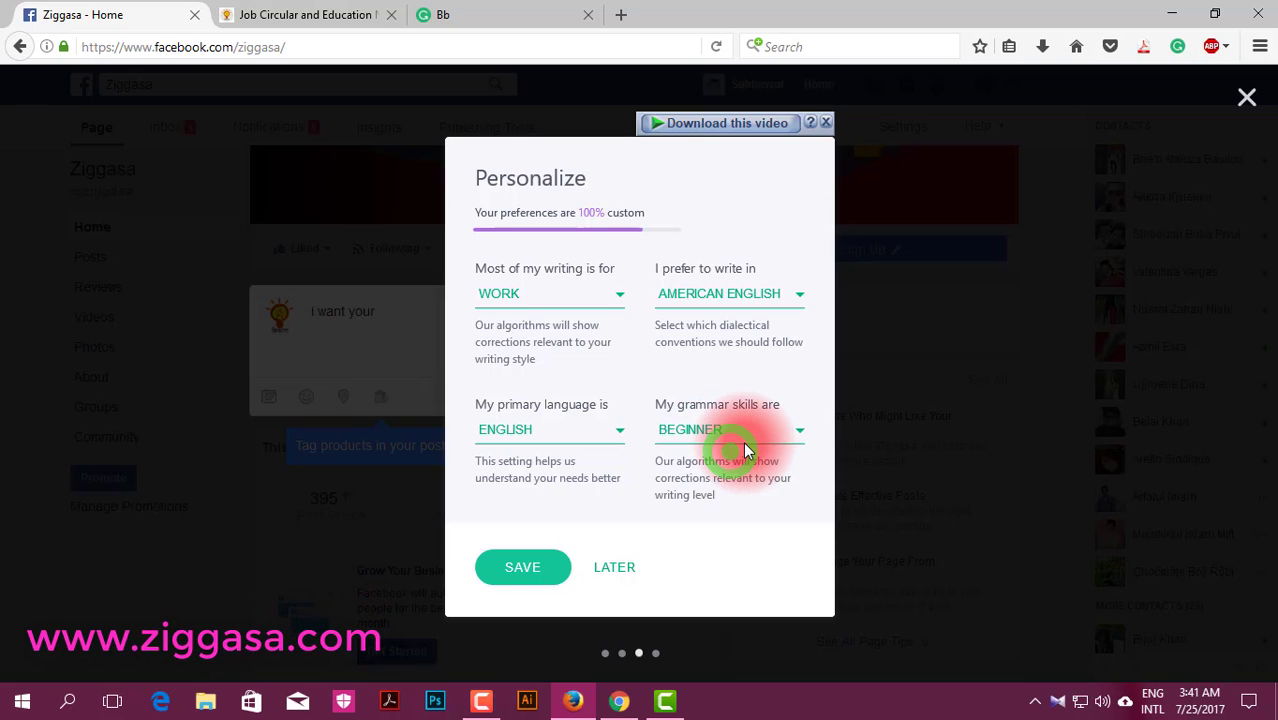
left_click(522, 566)
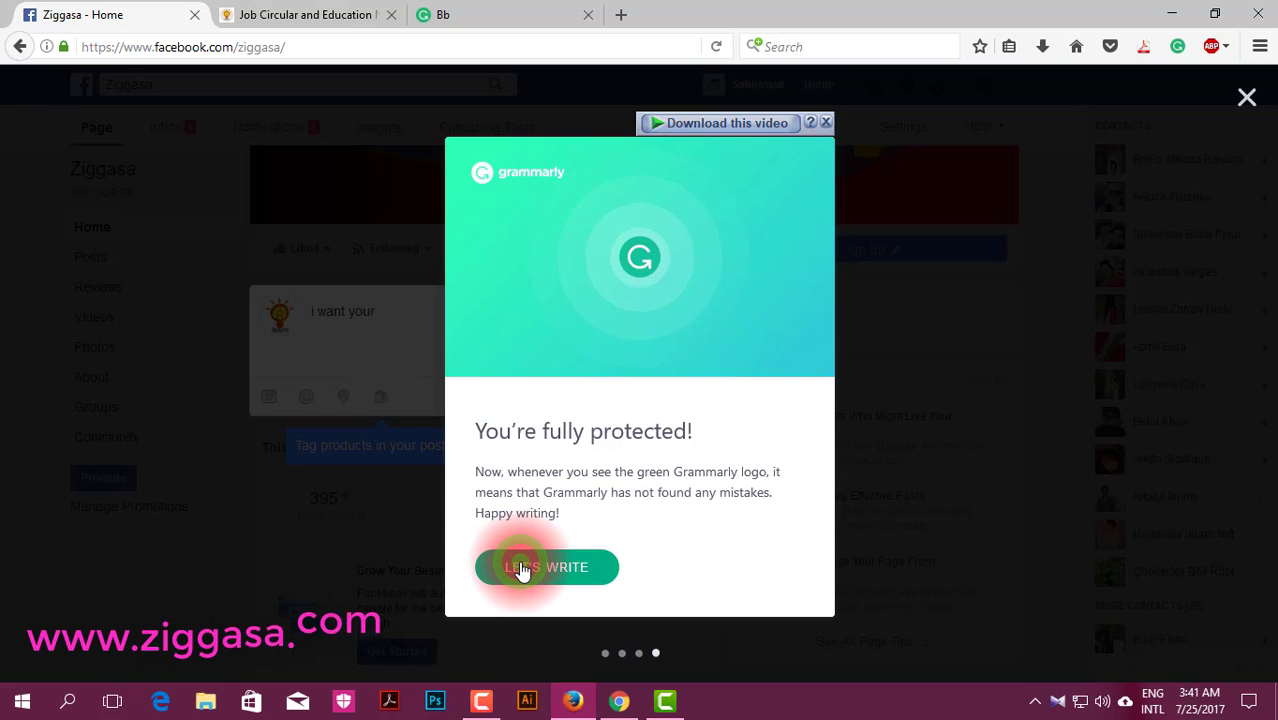
Step: Close the tour, trim the end of the post draft, and add 'at friday.'
left_click(520, 570)
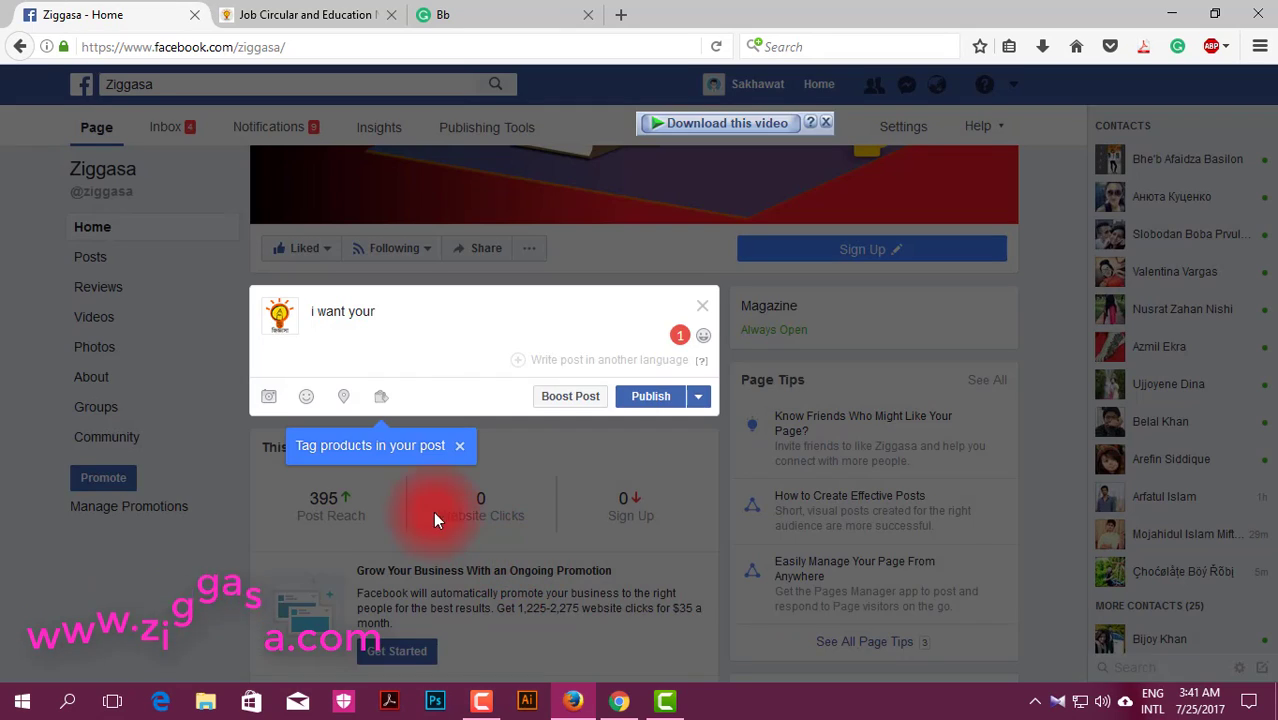
left_click(393, 315)
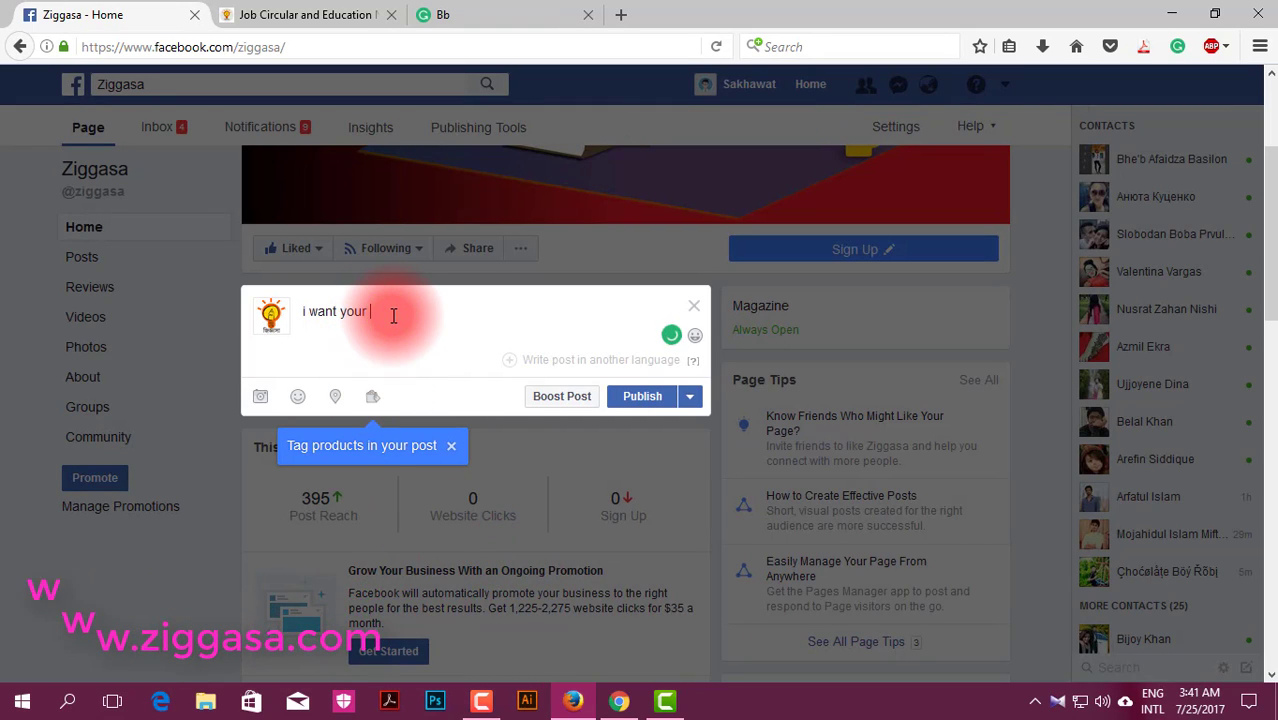
key("BackSpace")
key("BackSpace")
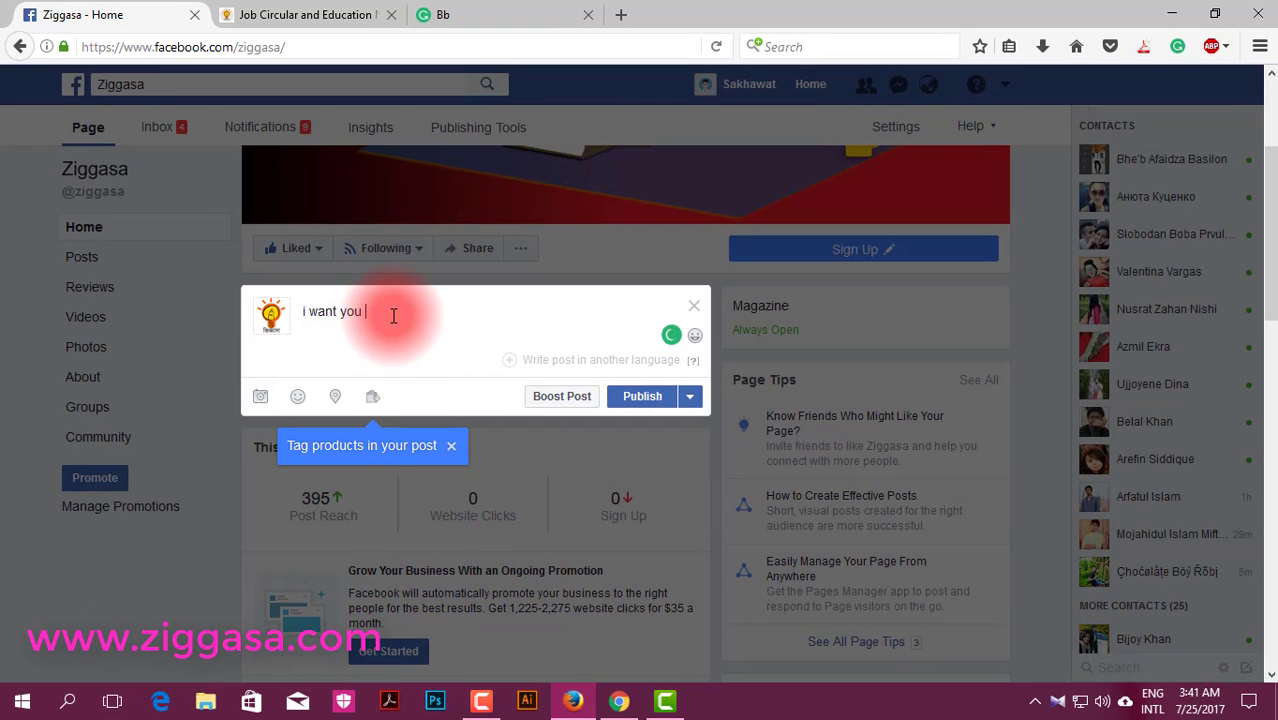
key("BackSpace")
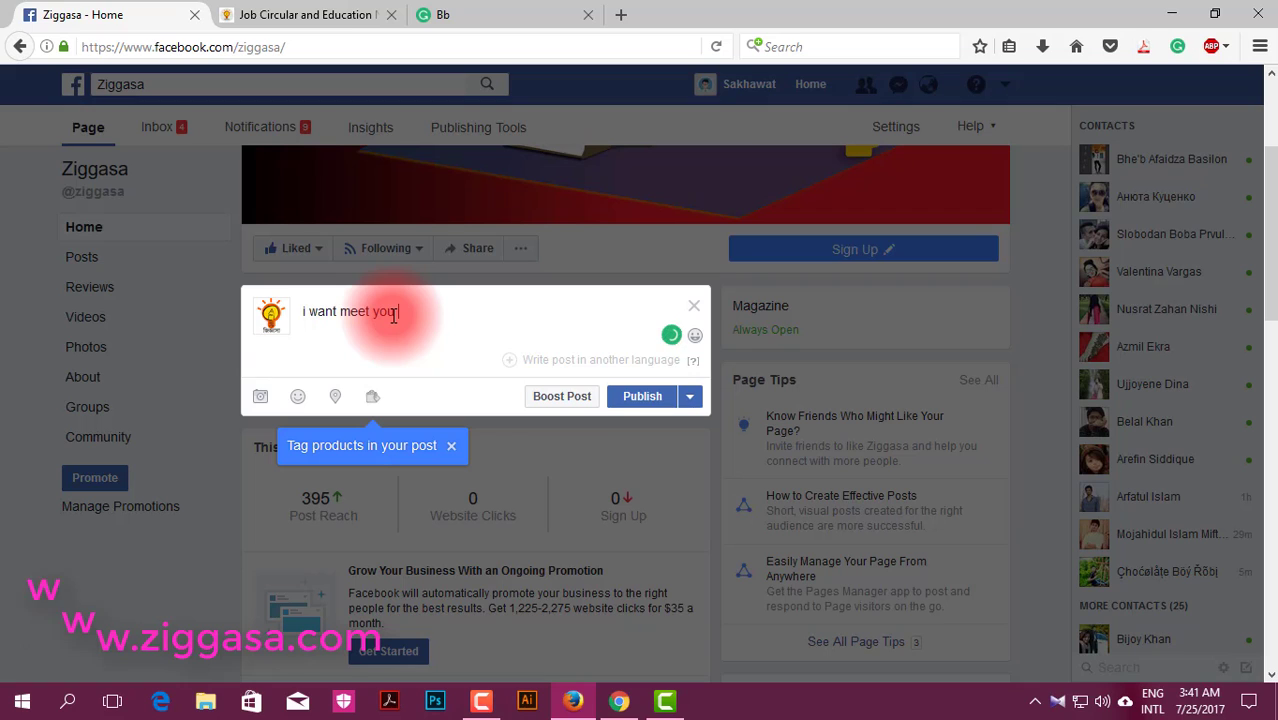
type("at f")
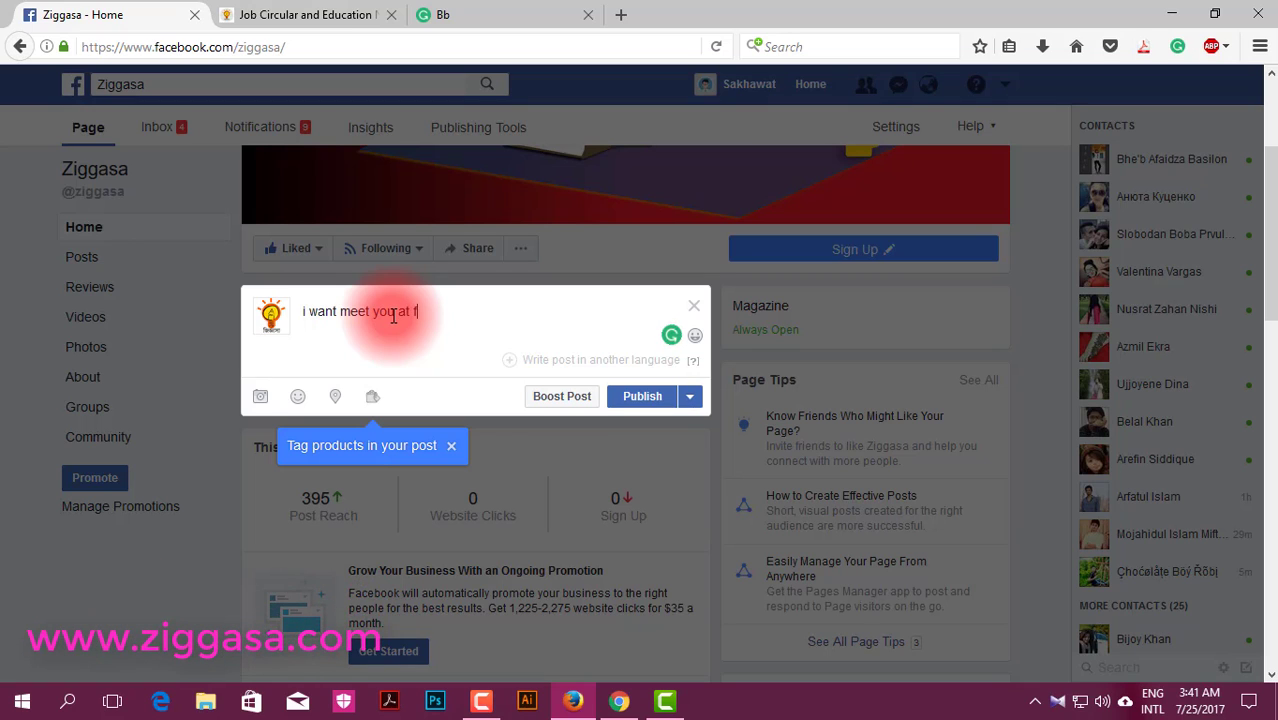
type("rid")
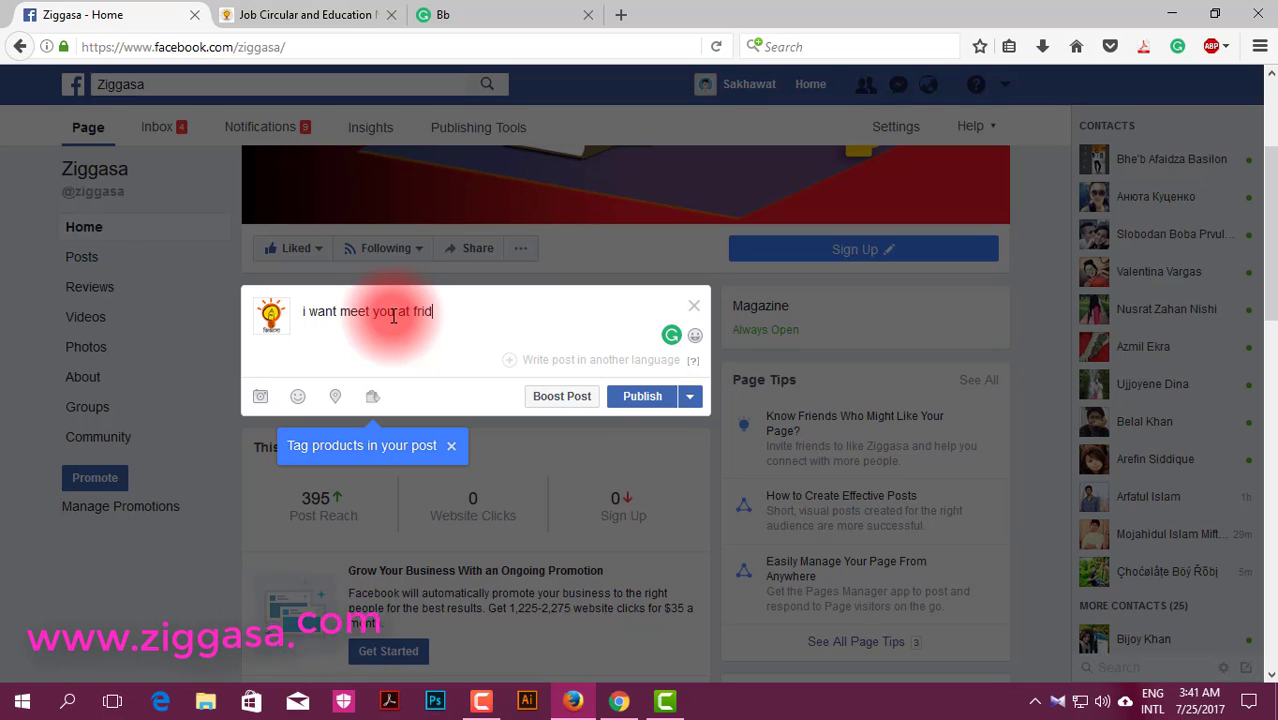
type("ay")
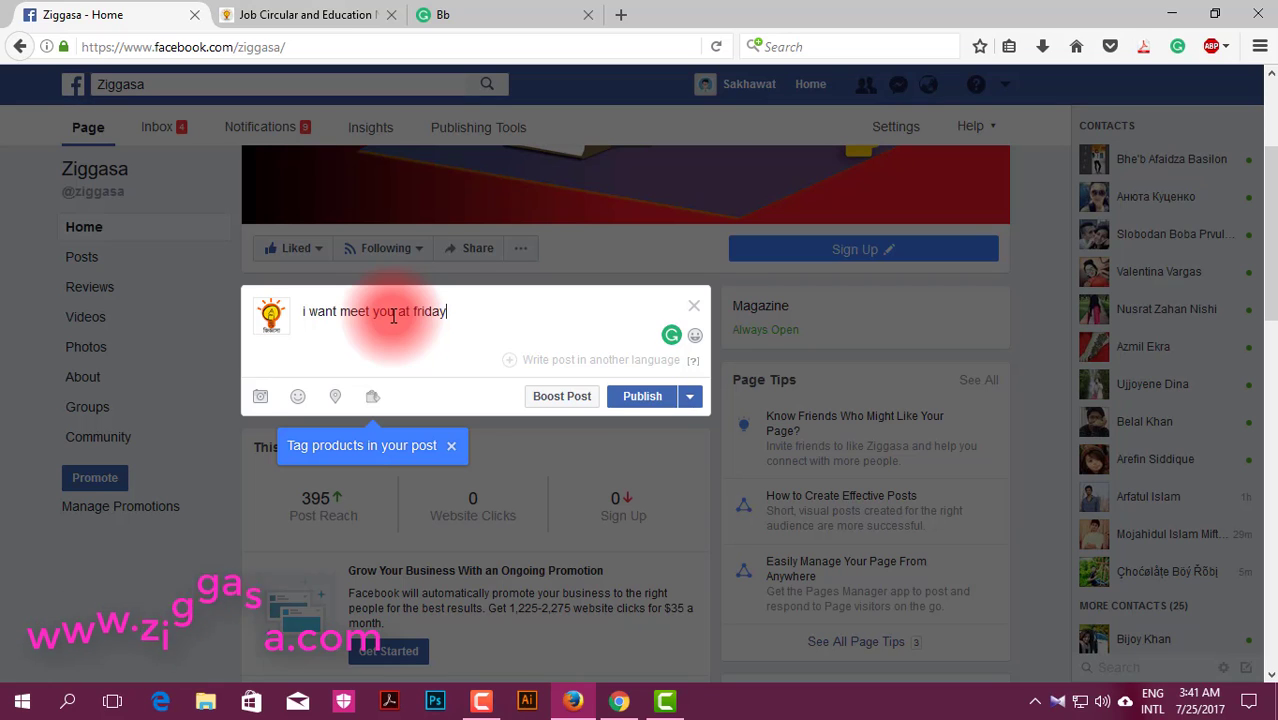
type(".")
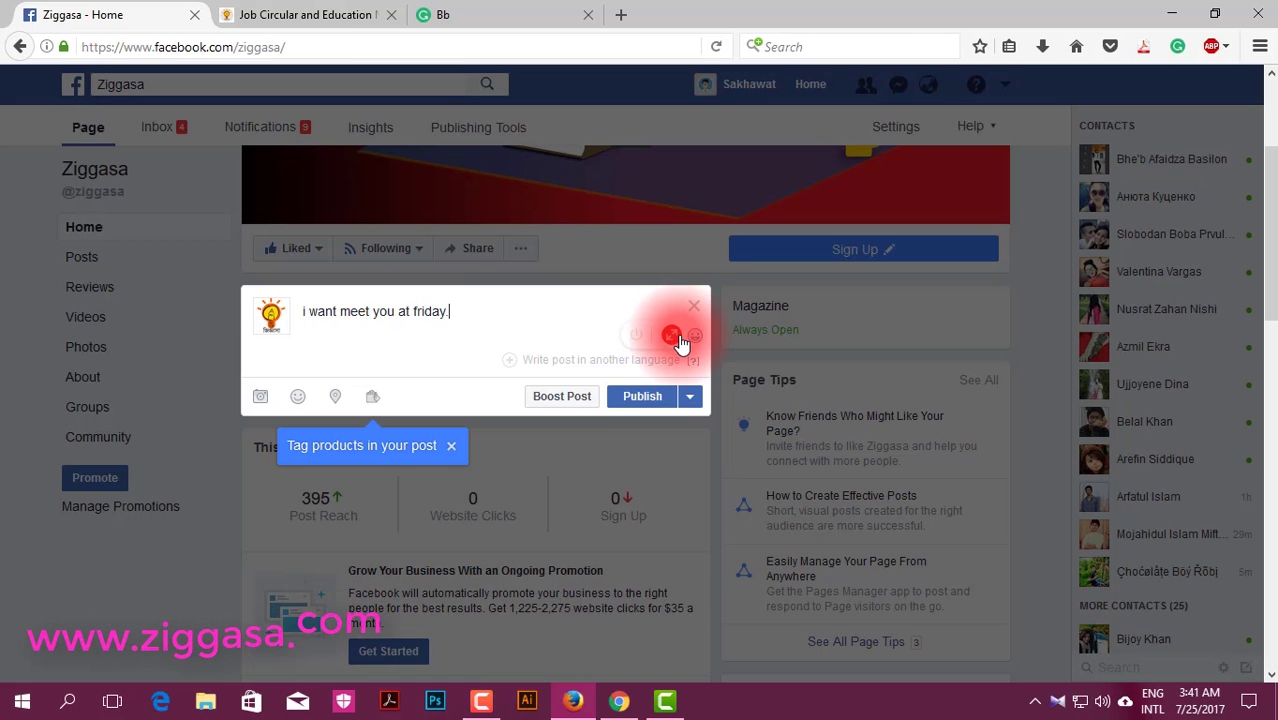
Step: Accept Grammarly's four fixes: capital I, 'want to', 'on' instead of 'at', and Friday
left_click(676, 340)
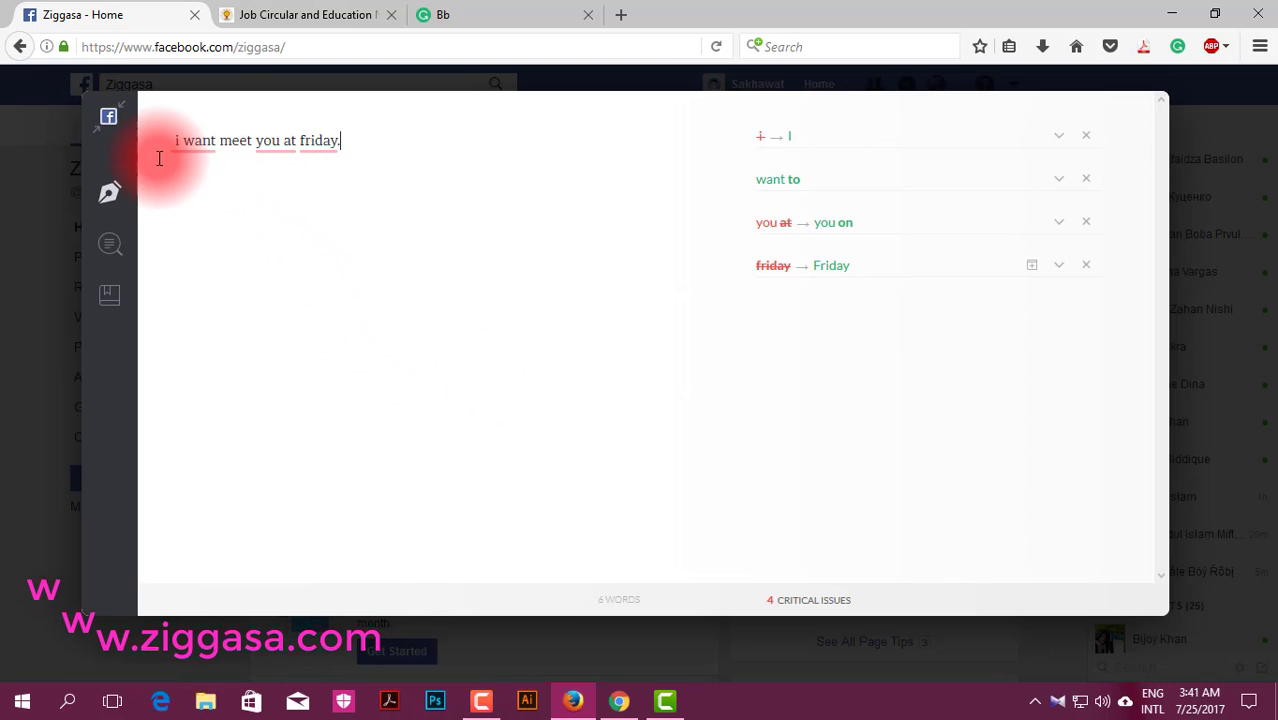
left_click(779, 150)
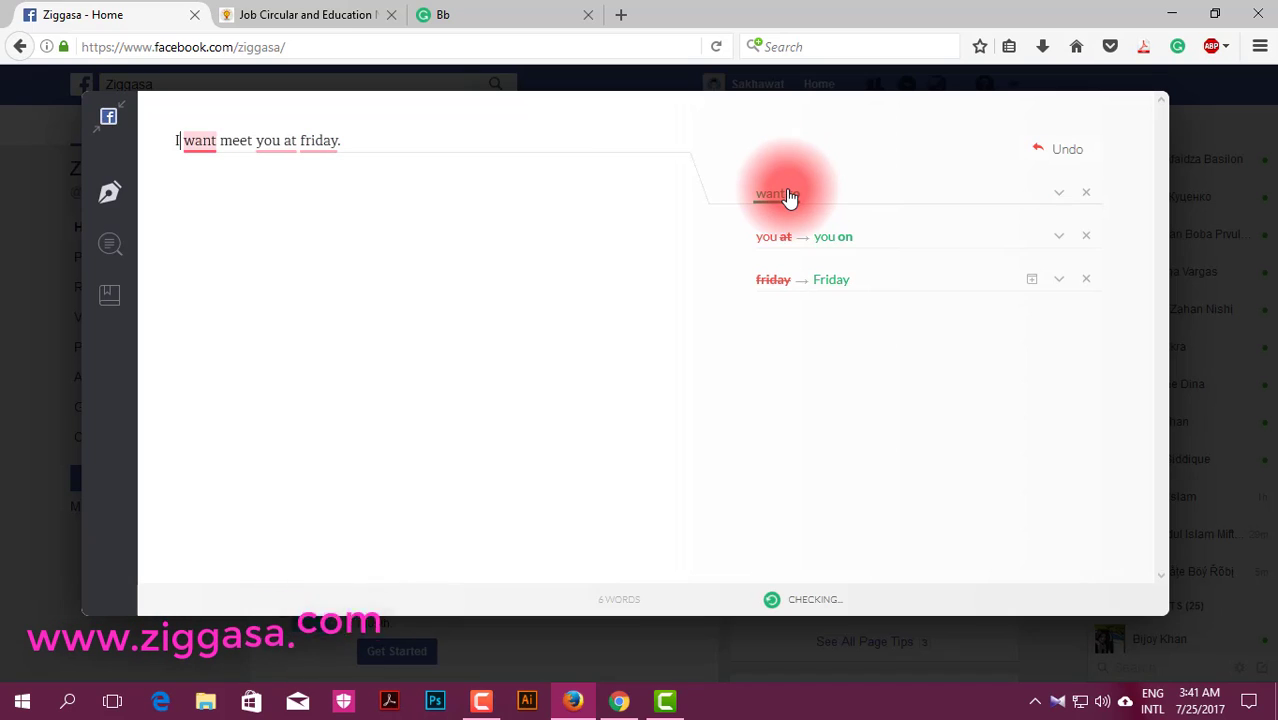
left_click(789, 195)
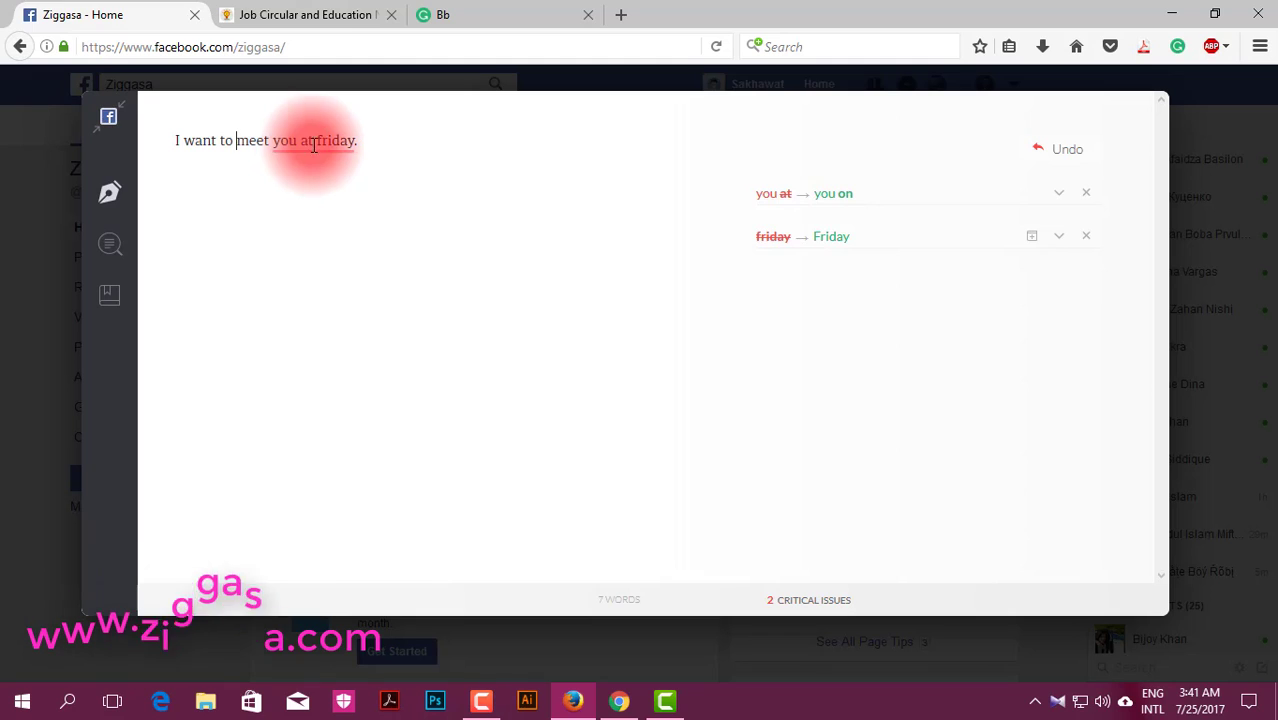
left_click(847, 203)
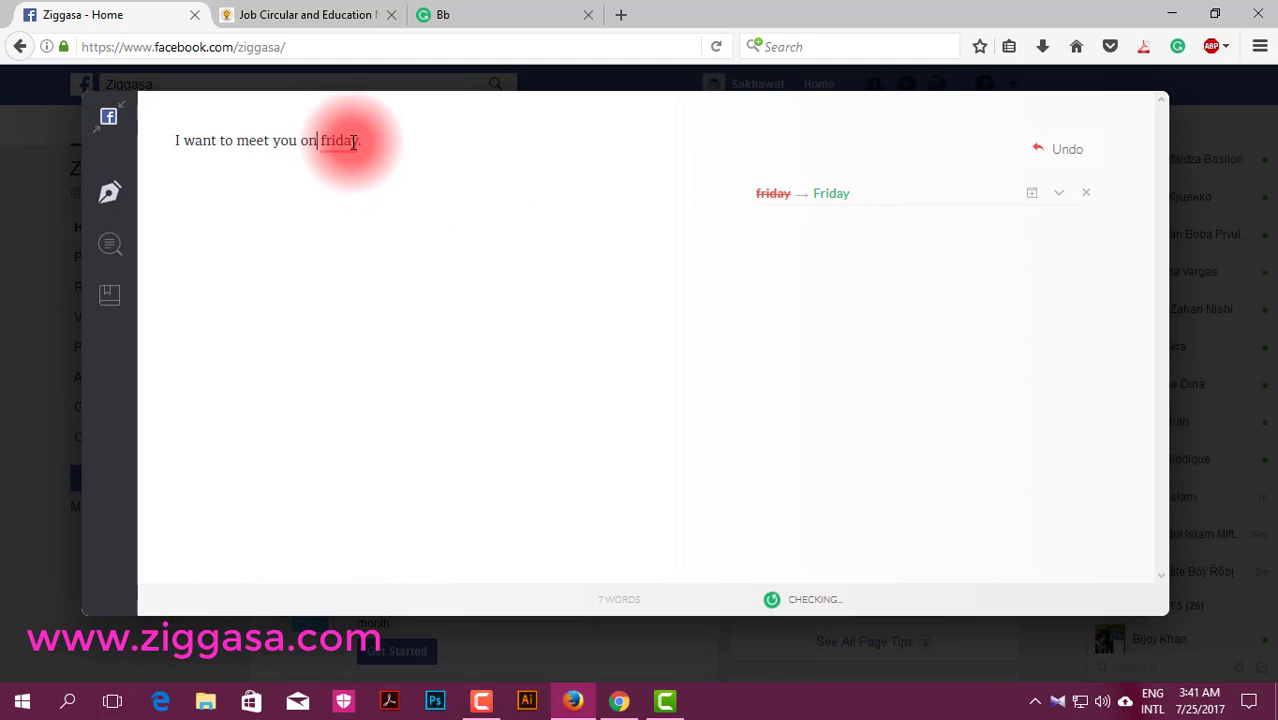
left_click(812, 203)
Step: Select the corrected sentence and go back to Facebook with it
left_click(467, 169)
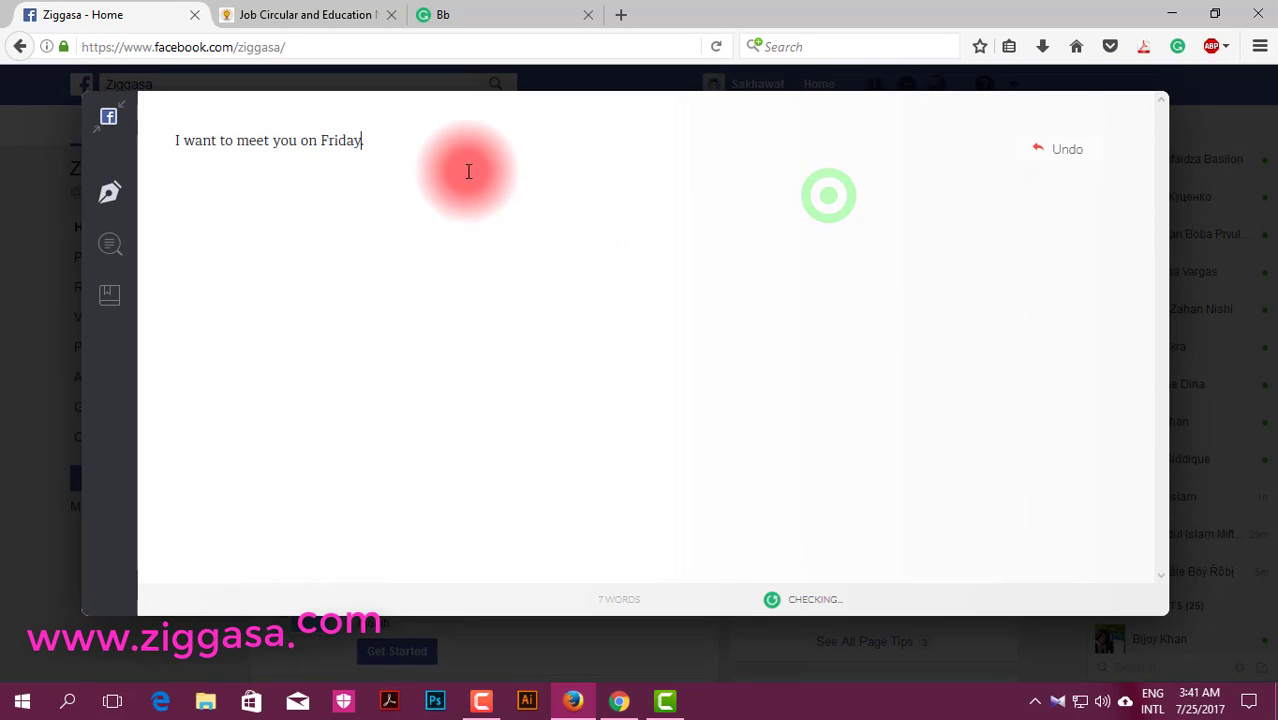
left_click_drag(393, 148, 403, 108)
left_click(172, 148)
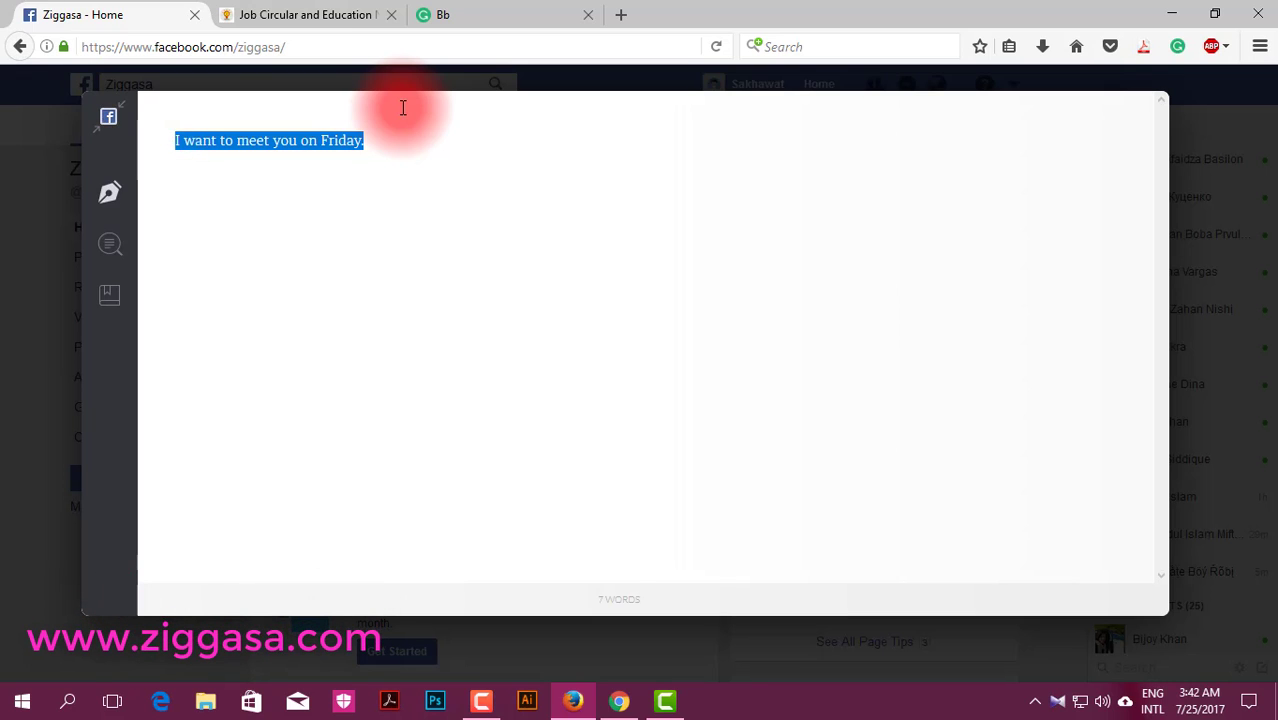
left_click(107, 124)
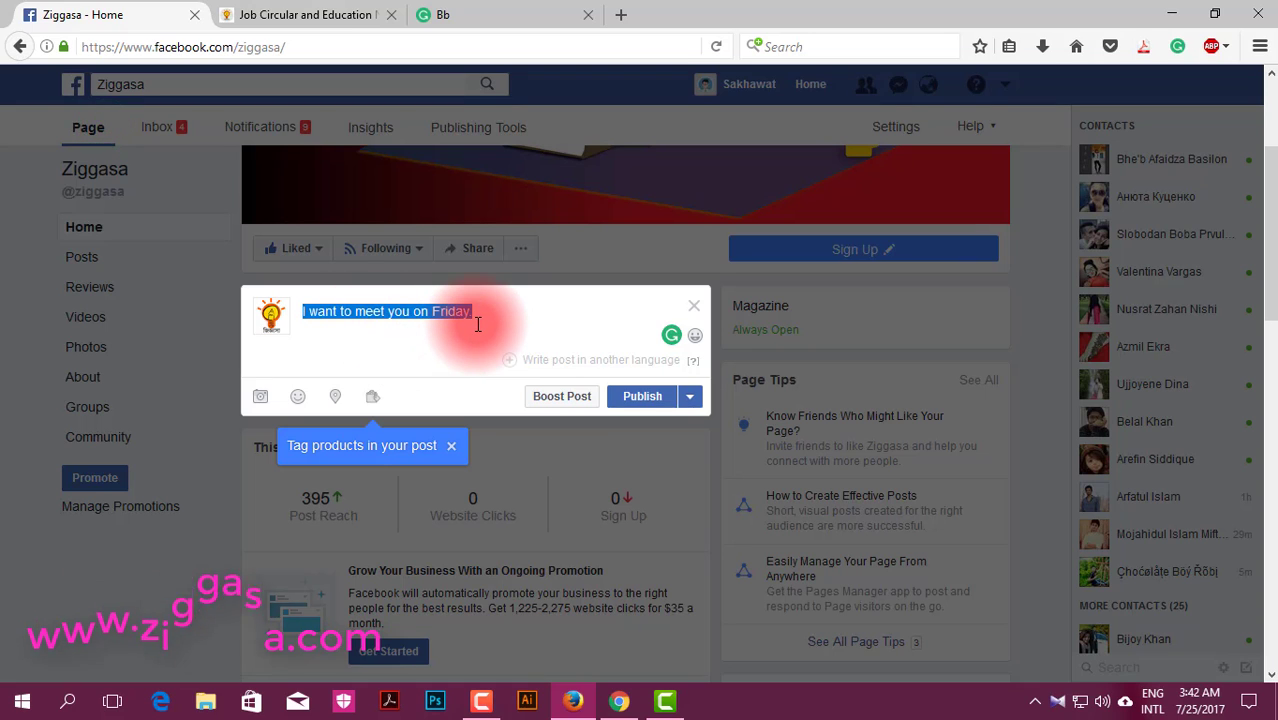
Step: Finish the page post draft 'I want to meet you on Friday' with a closing period
left_click(471, 317)
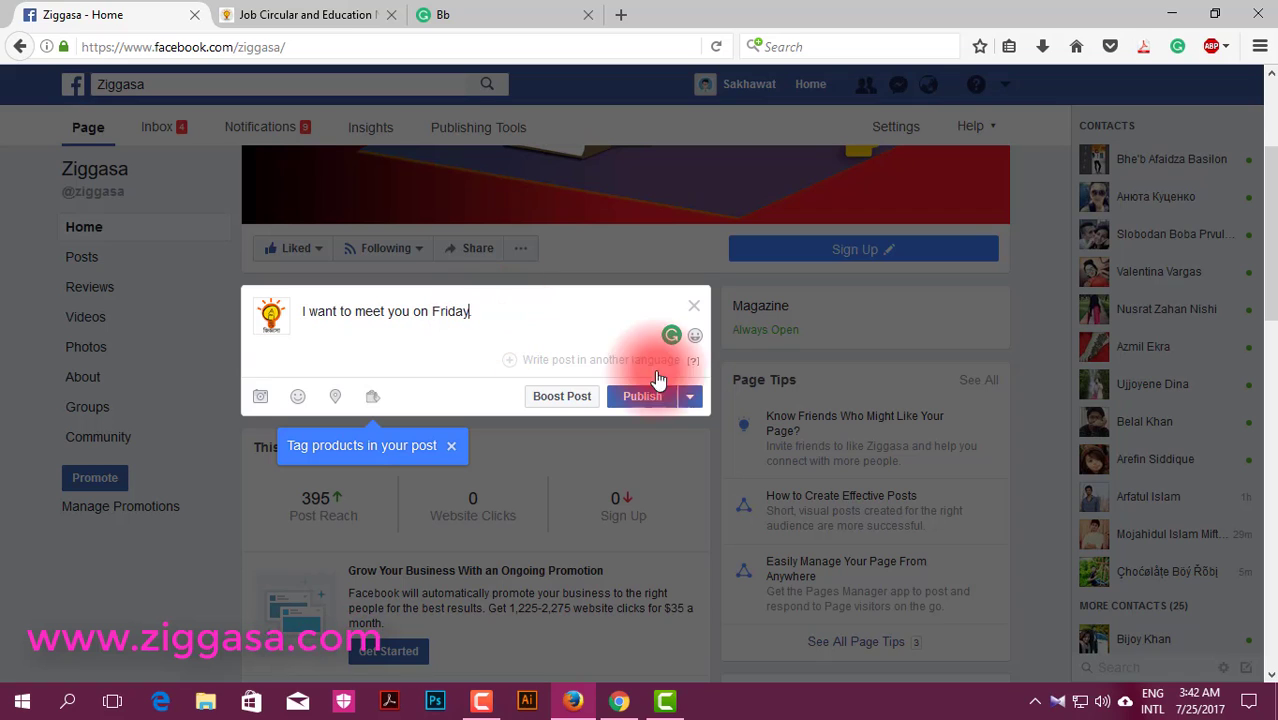
left_click(643, 398)
type(".")
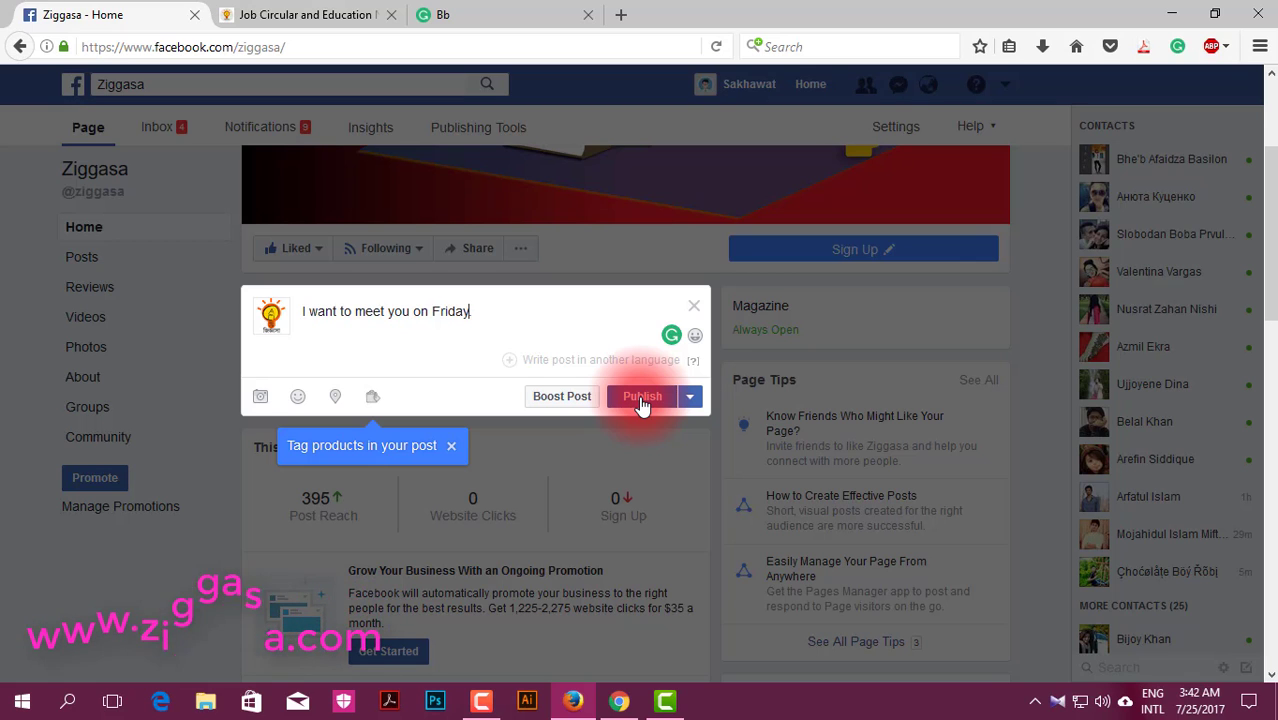
Step: Return to Grammarly home, view the Apps page and completed downloads, then minimize Firefox
left_click(442, 26)
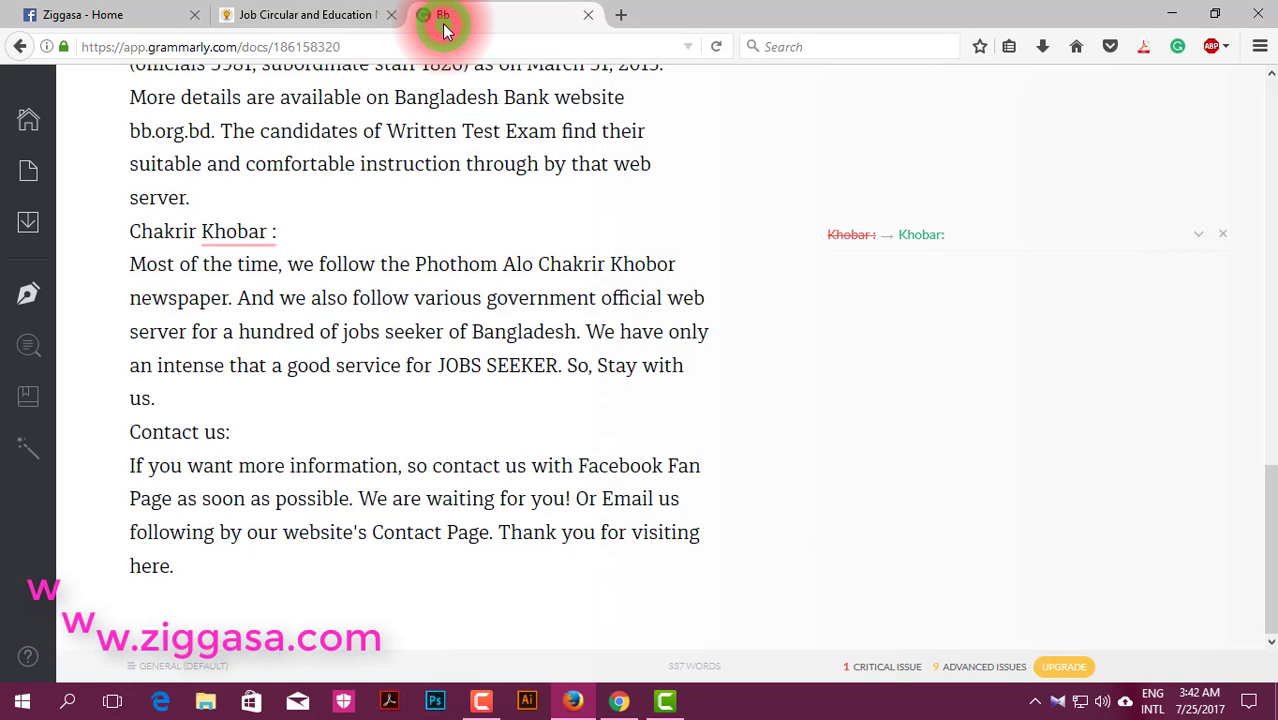
left_click(18, 60)
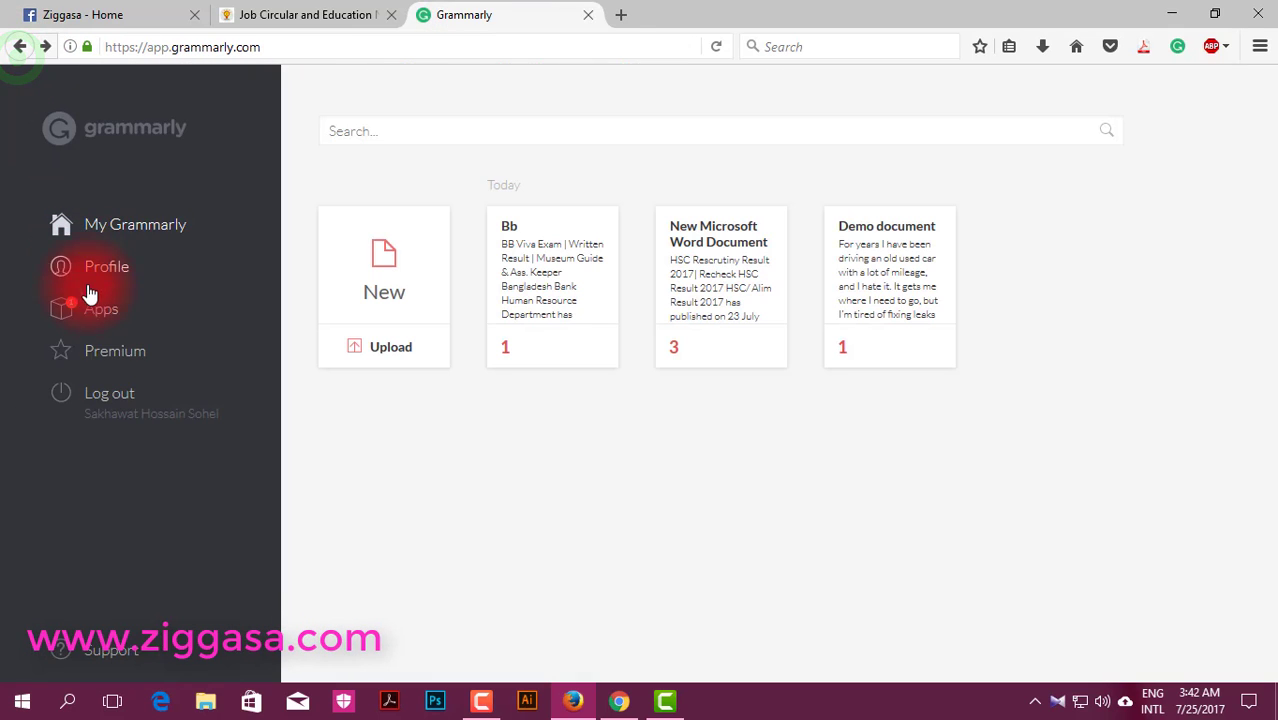
left_click(138, 316)
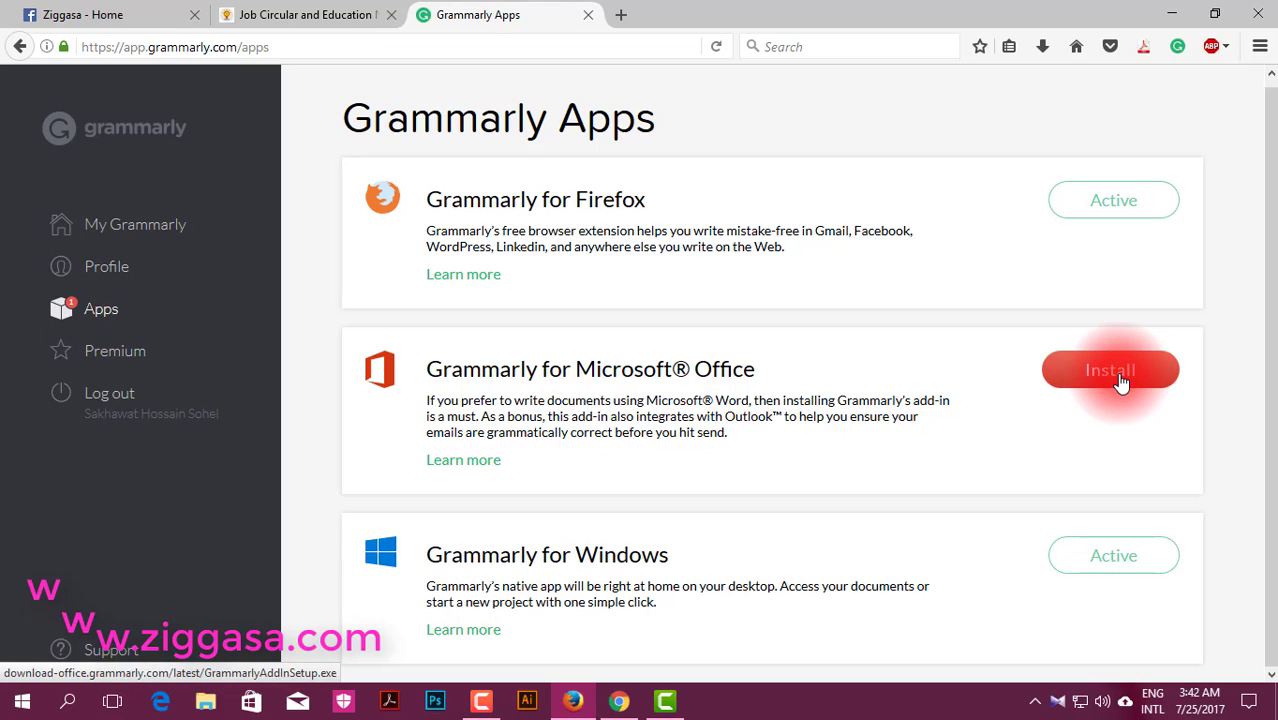
left_click(1042, 46)
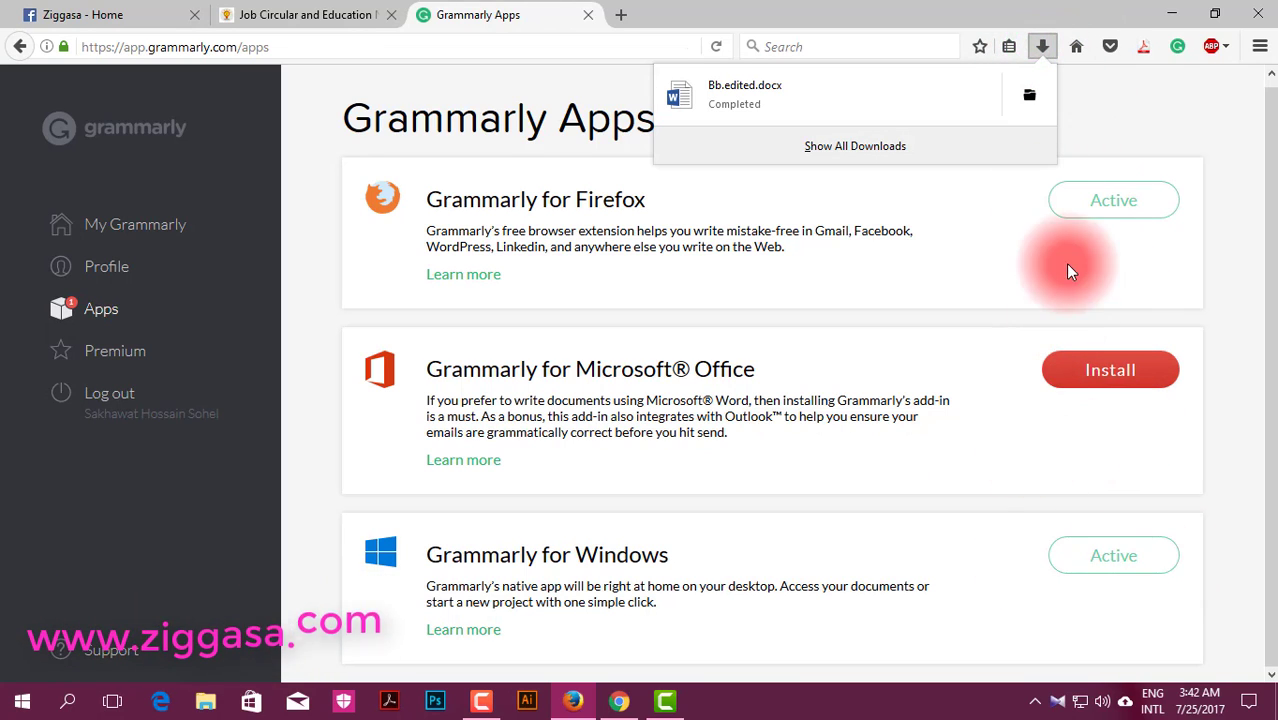
left_click(1176, 15)
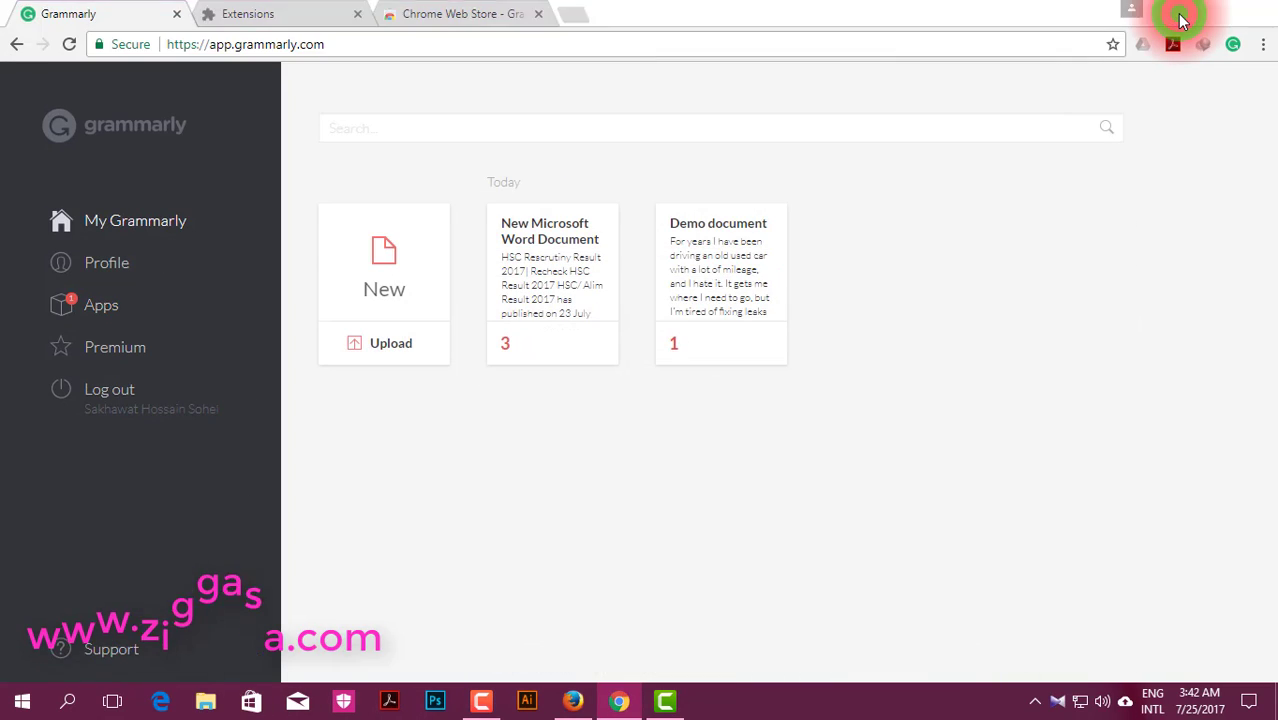
Step: Minimize Chrome and open the Grammarly Fixed folder on the desktop
left_click(1180, 15)
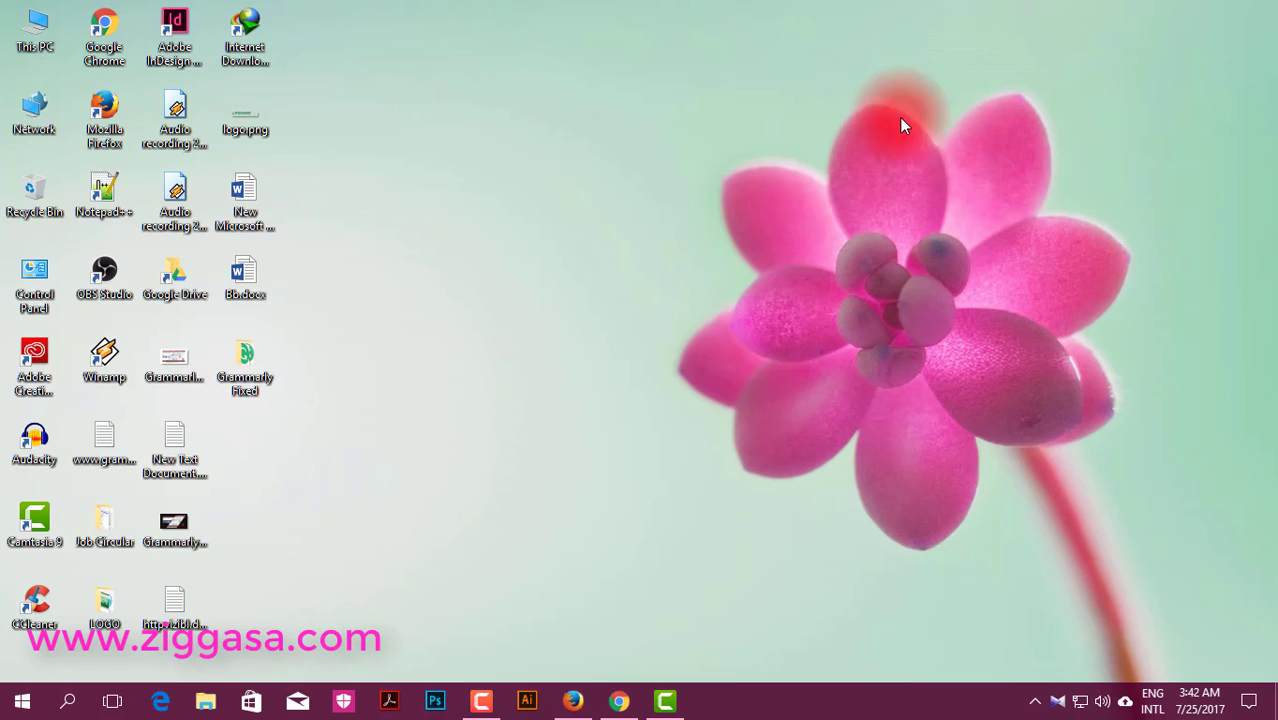
double_click(273, 368)
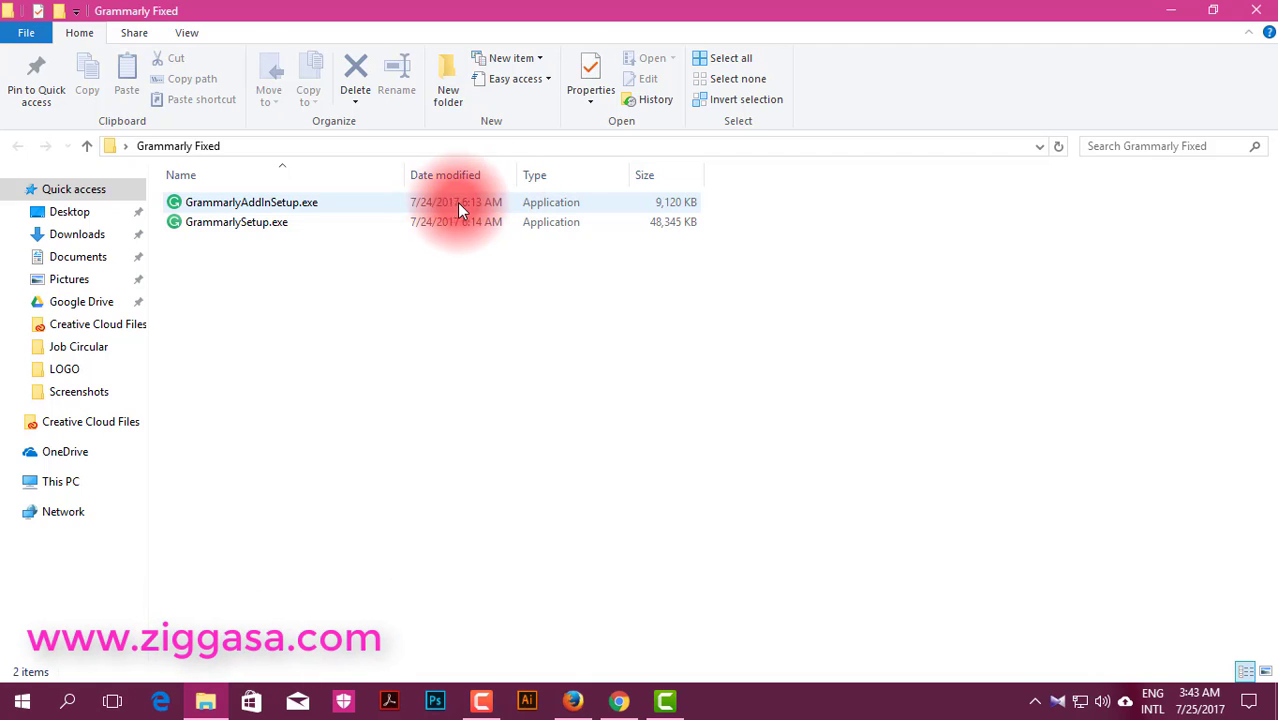
Step: Run GrammarlyAddInSetup.exe, install for Word and Outlook, skip login, and finish
right_click(321, 199)
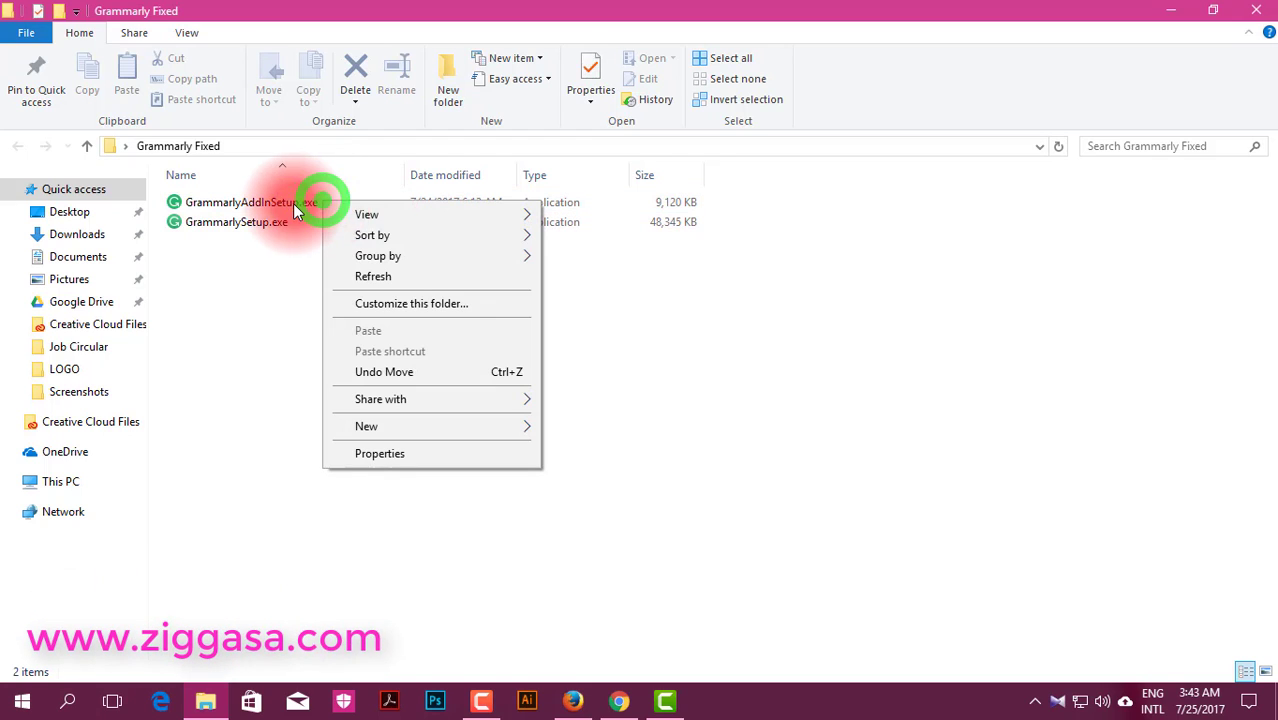
left_click(293, 203)
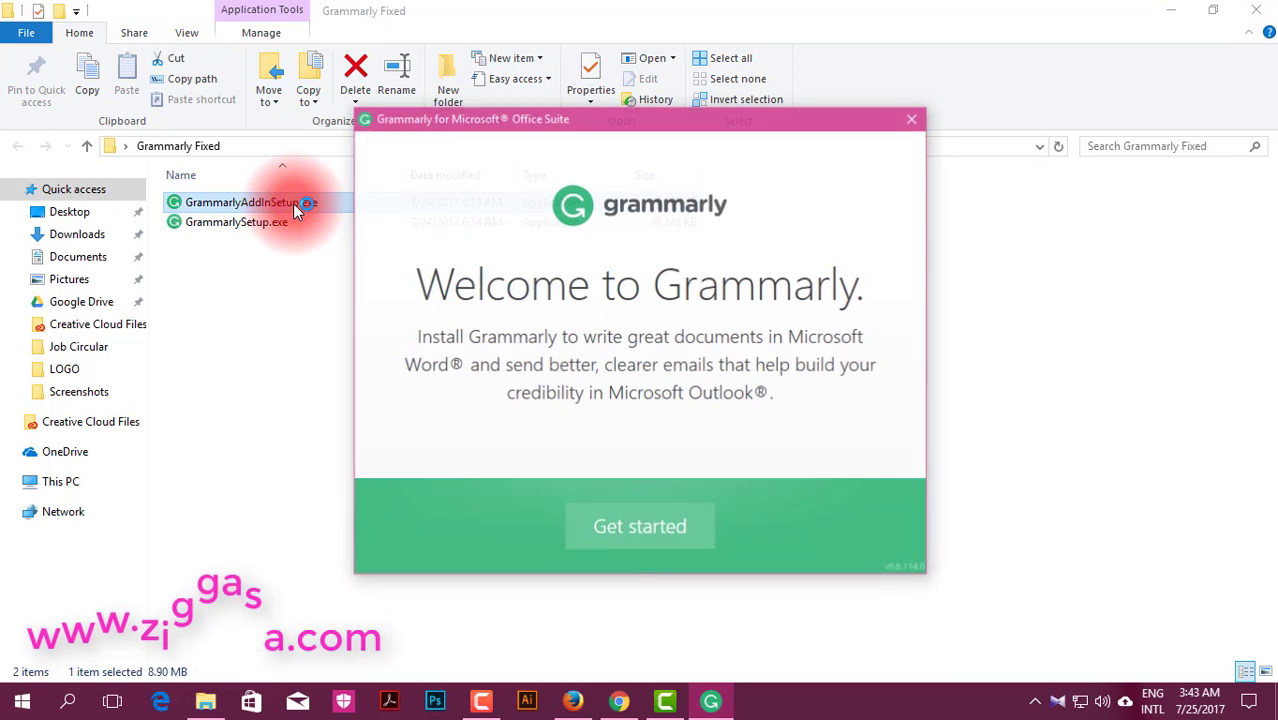
left_click(671, 535)
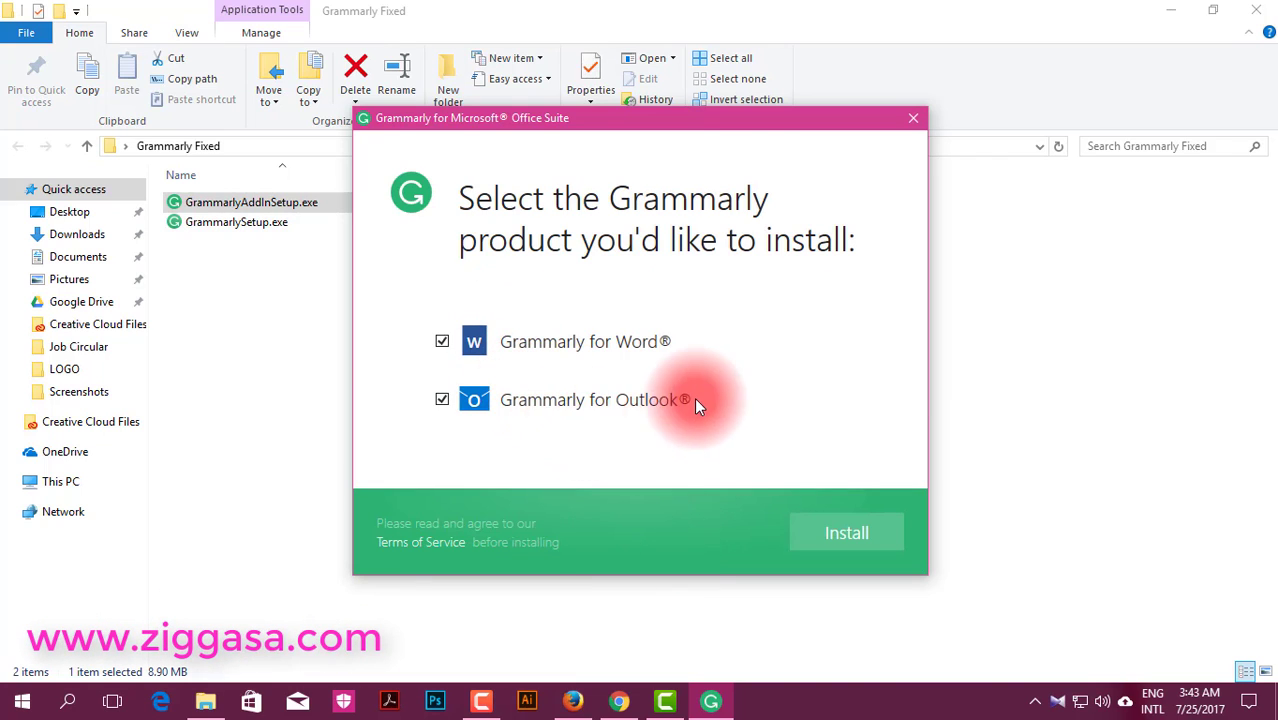
left_click(848, 535)
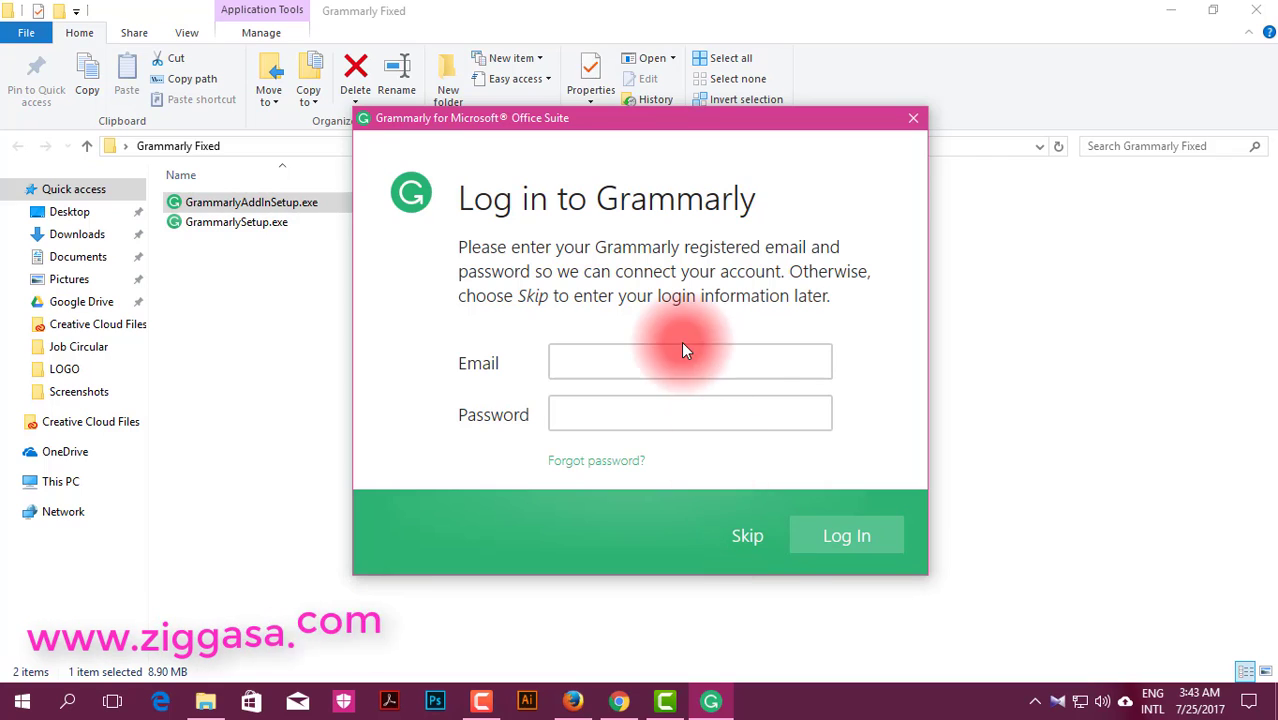
left_click(746, 536)
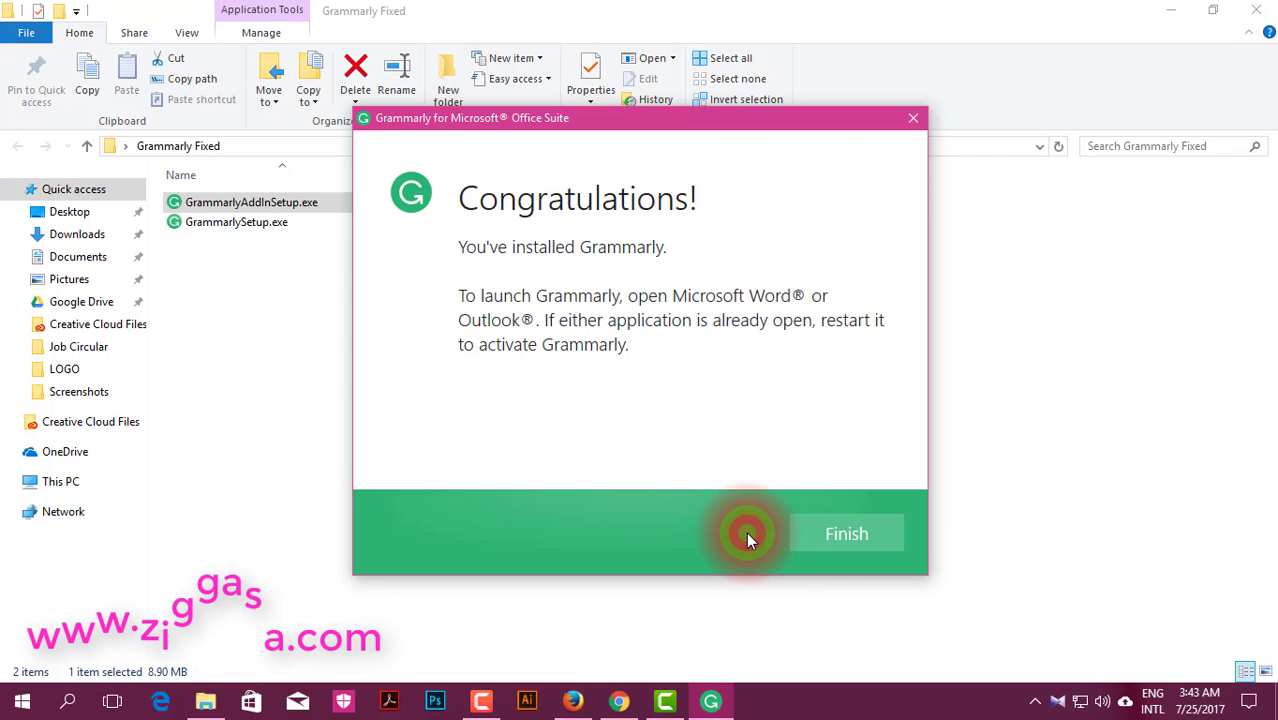
left_click(839, 537)
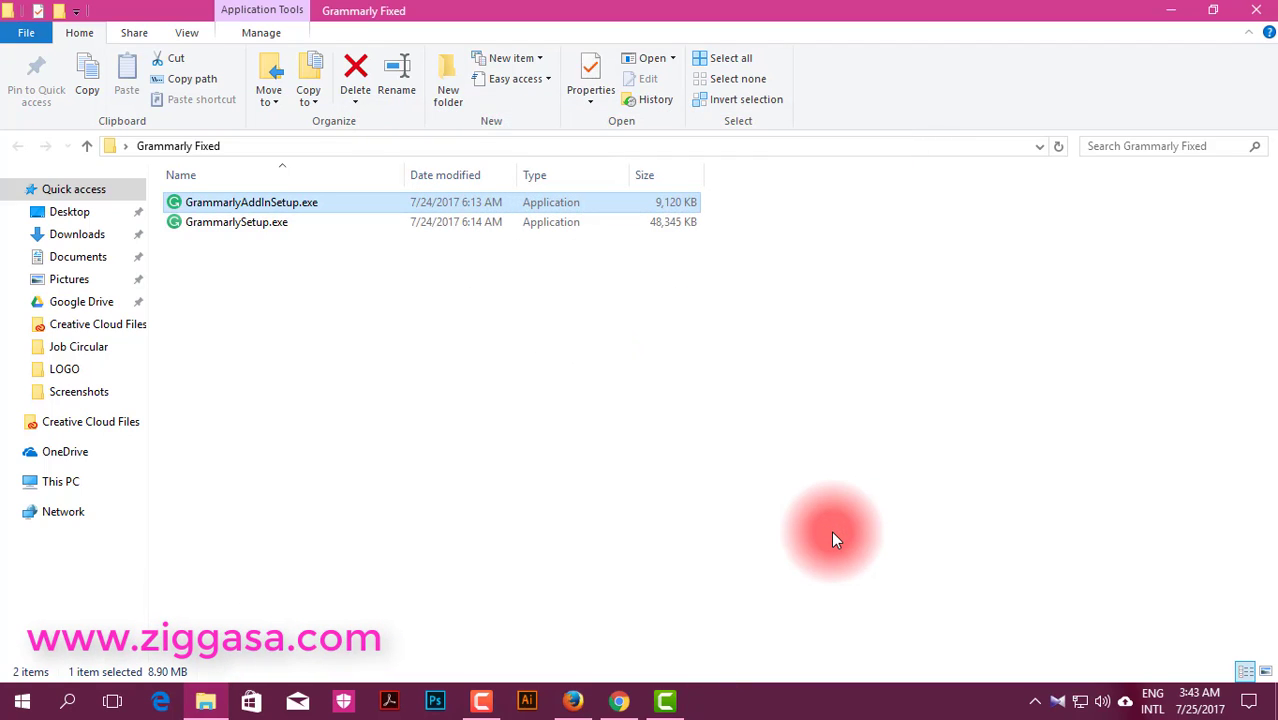
Step: Close the Grammarly Fixed folder and open Bb.docx in Word, placing the cursor after 'At a glance:'
left_click(1256, 12)
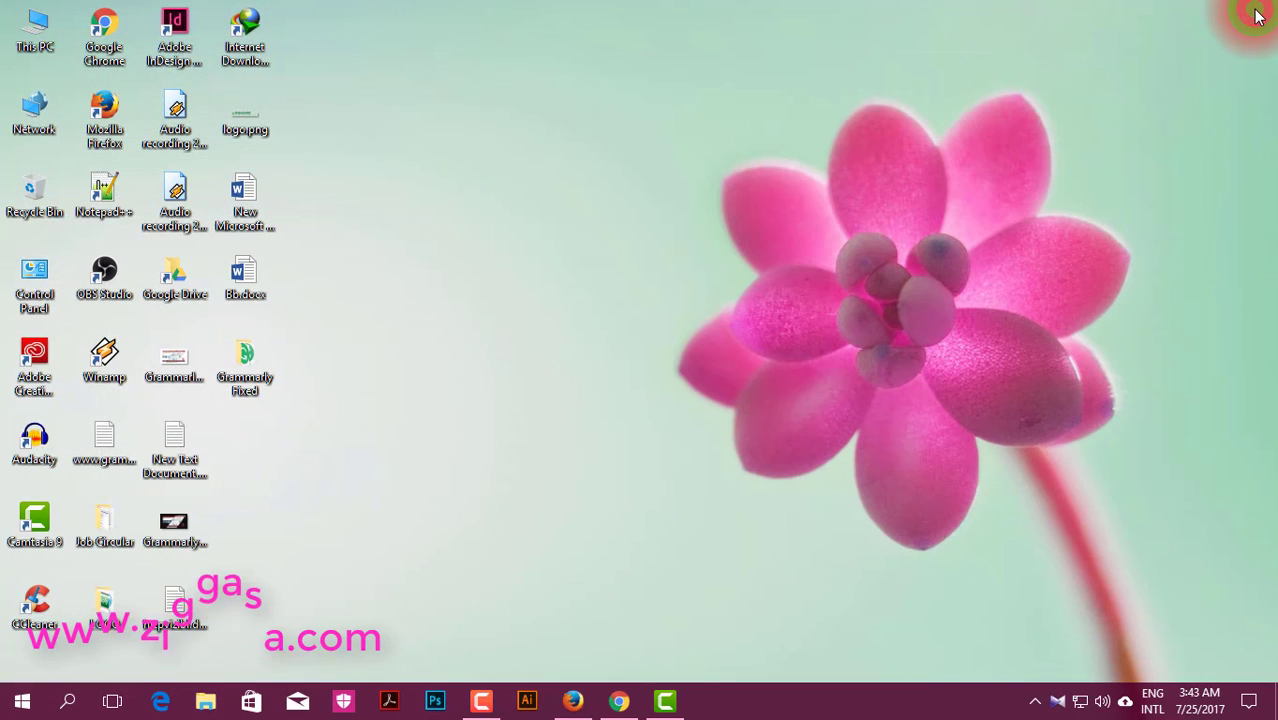
left_click(252, 284)
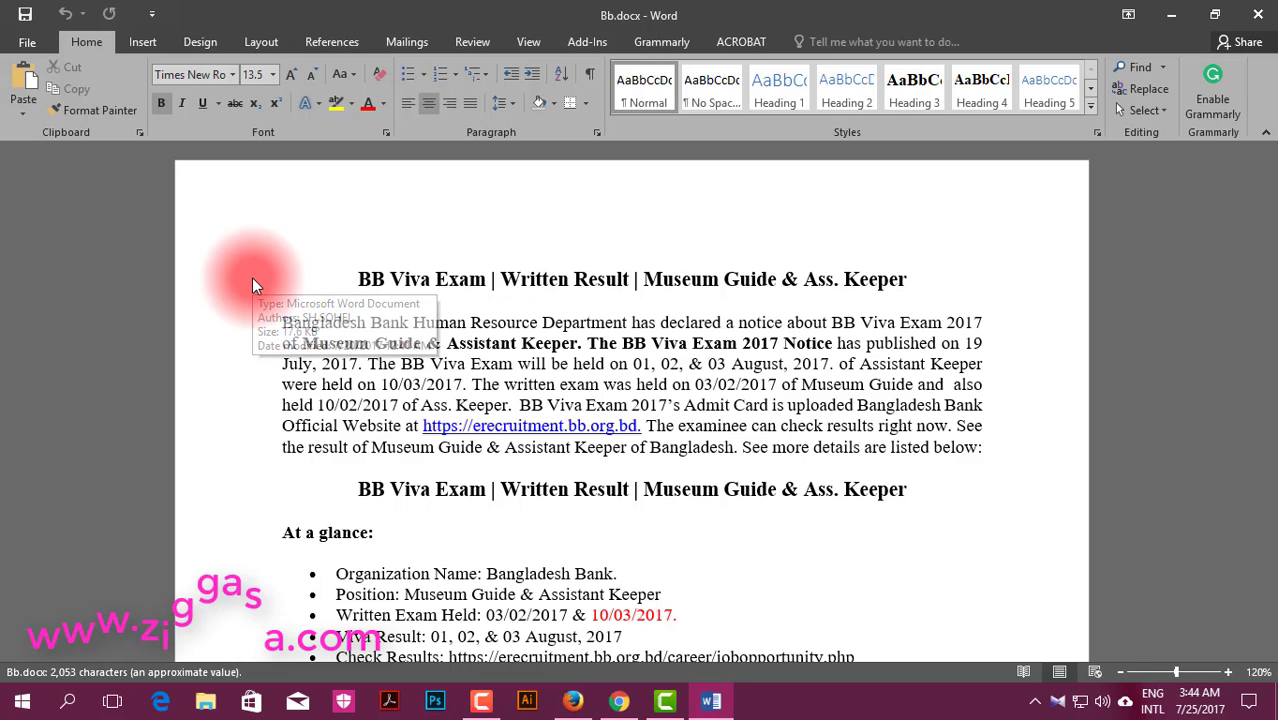
left_click(699, 540)
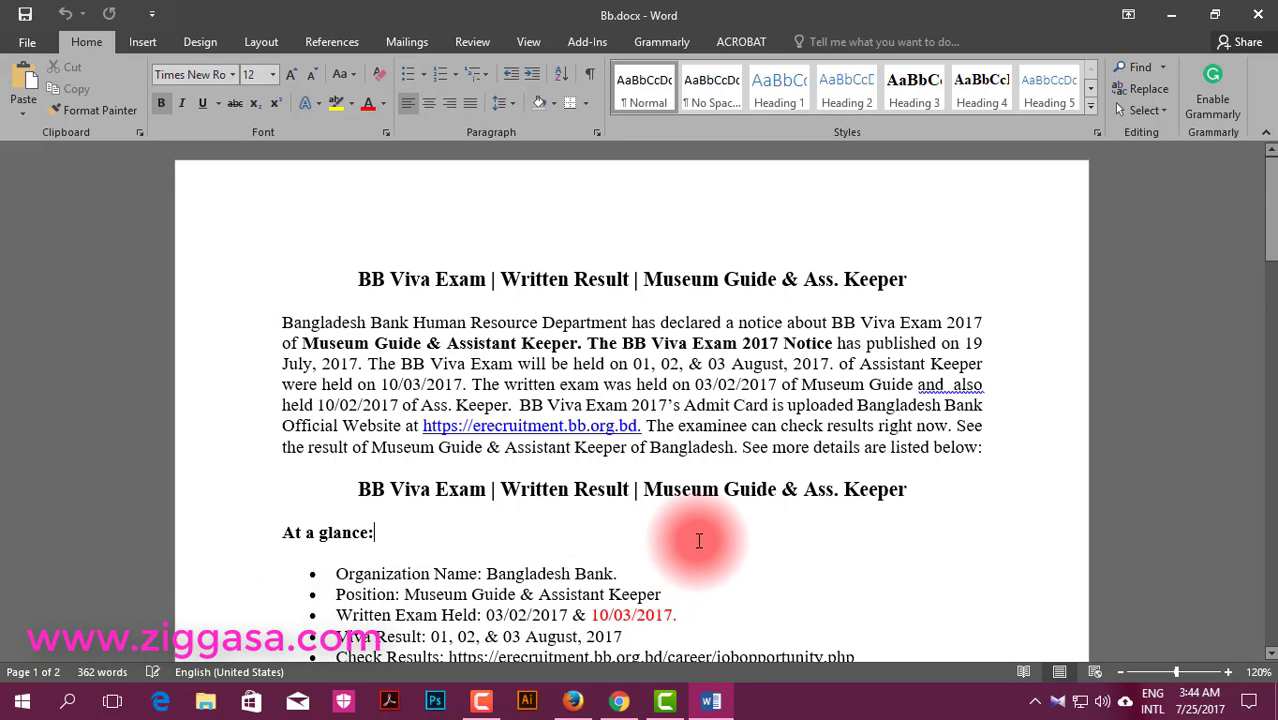
scroll(702, 525, "down", 4)
scroll(705, 525, "up", 4)
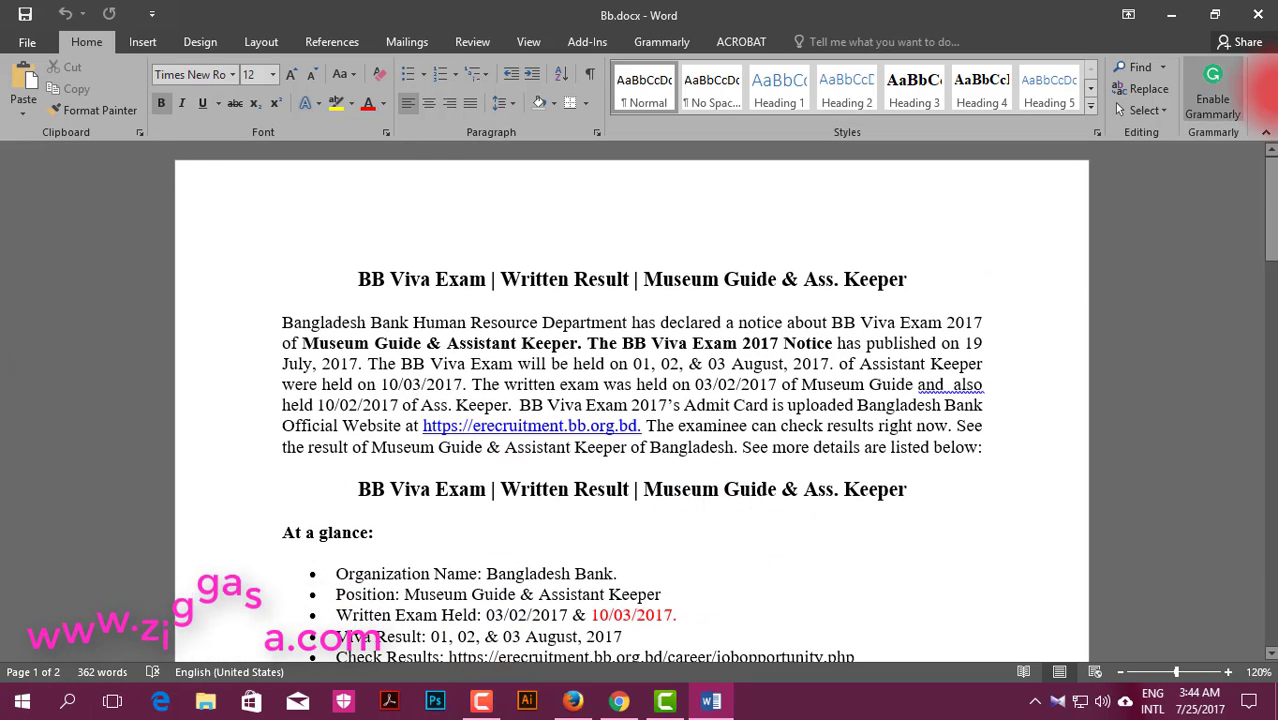
Step: Enable Grammarly in Word and log in with the account e-mail and password
left_click(1206, 117)
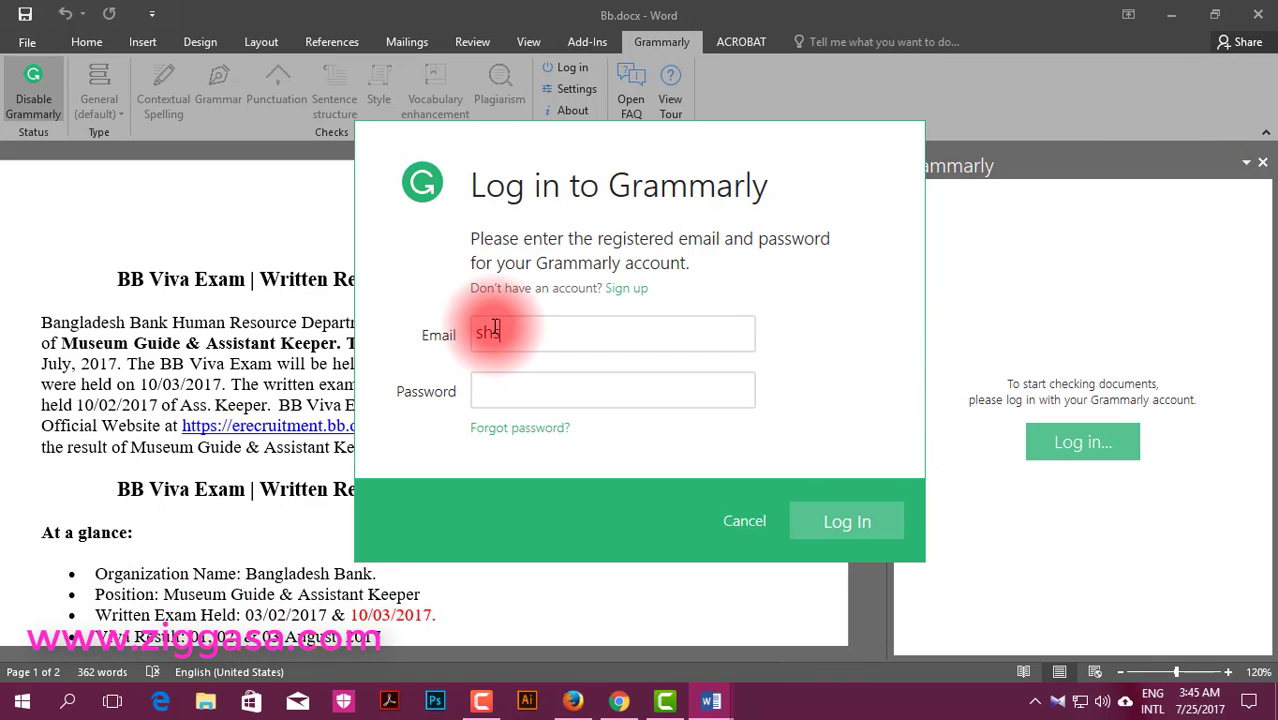
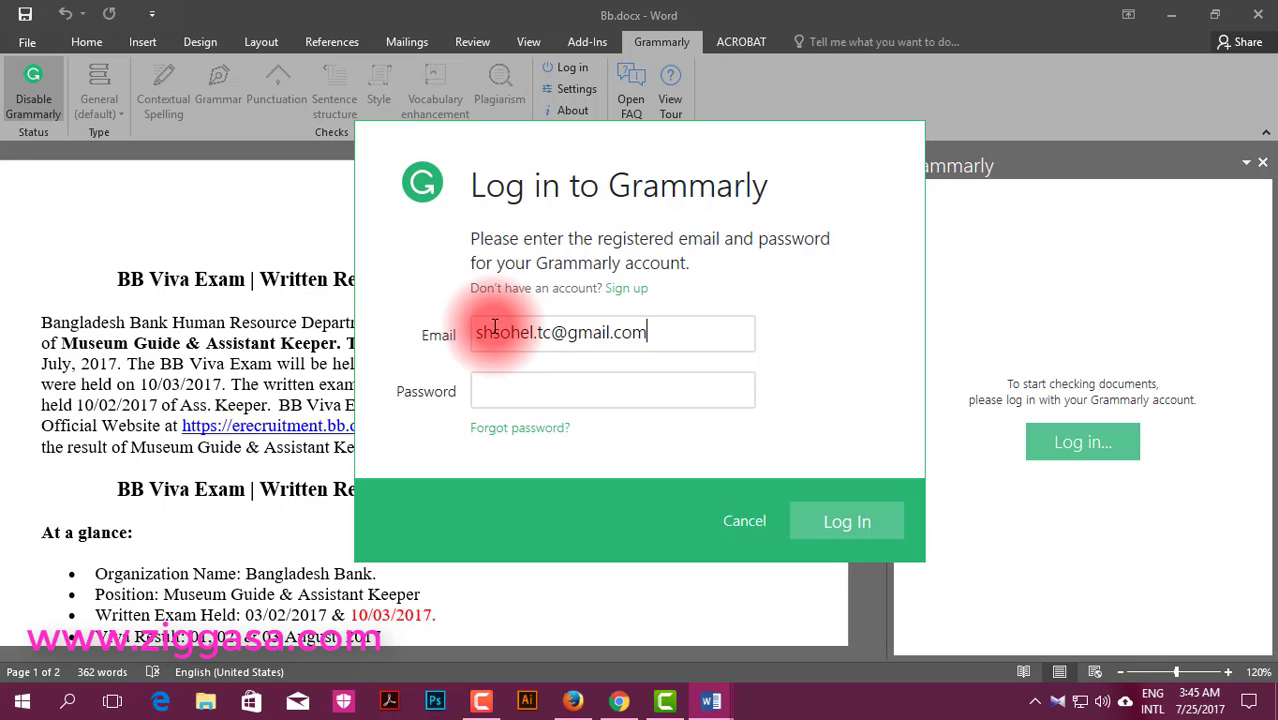
left_click(515, 380)
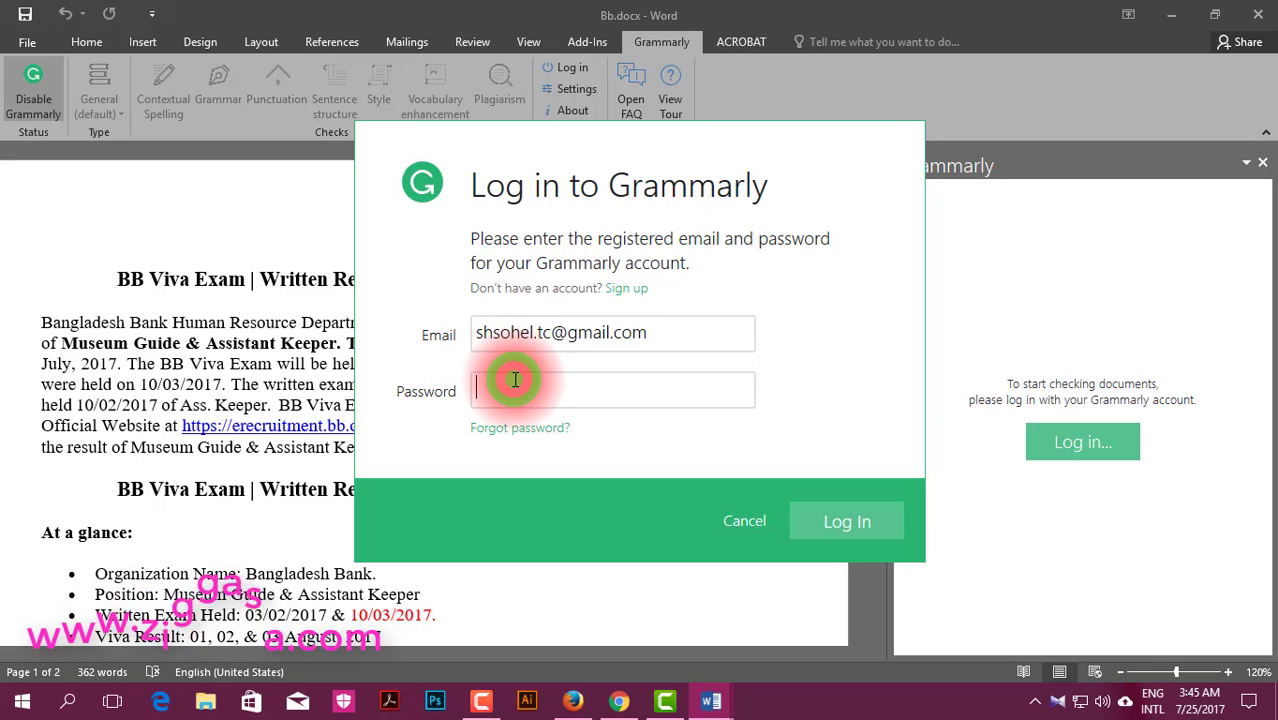
key("ctrl+v")
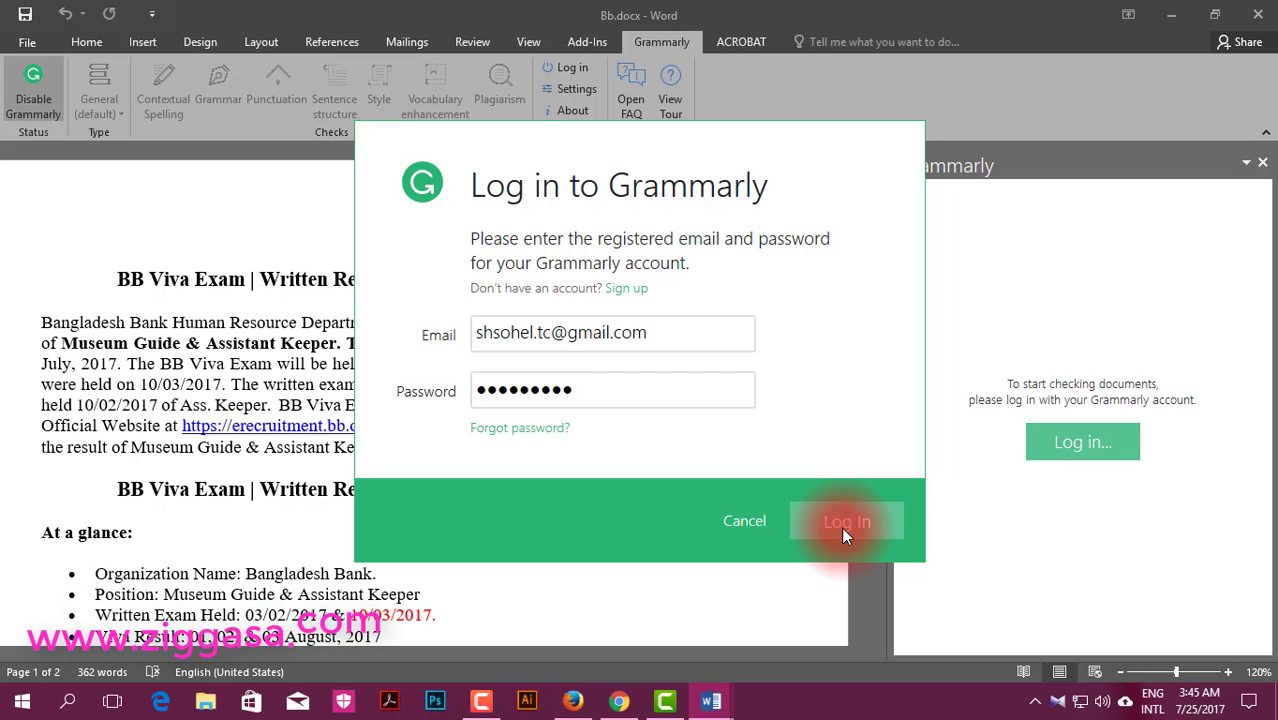
left_click(842, 524)
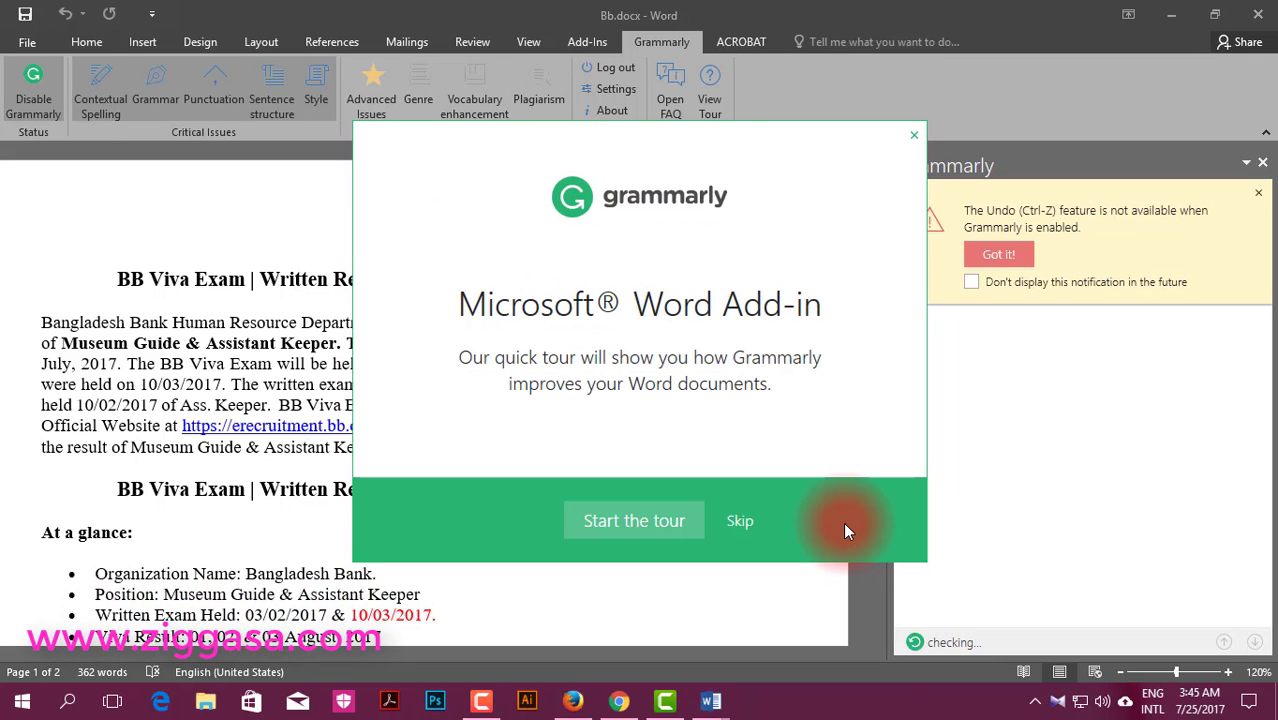
Step: Go through every page of the Grammarly Word quick tour and finish it
left_click(650, 516)
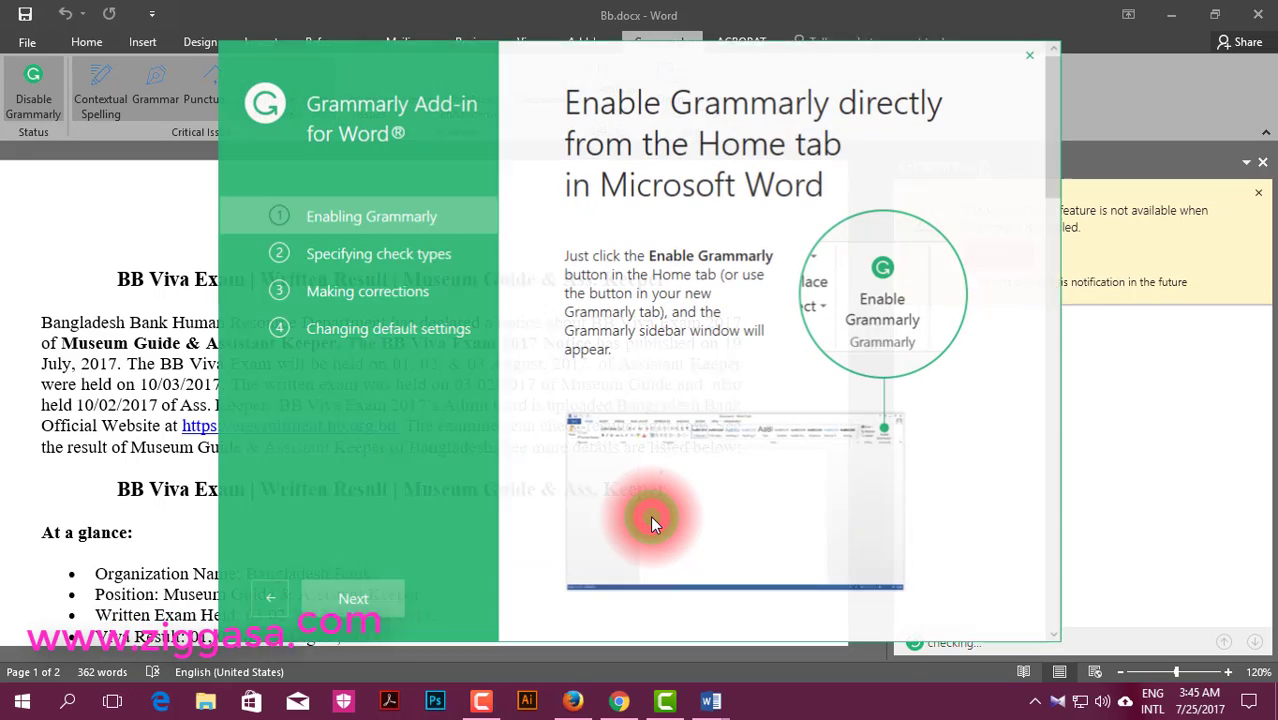
left_click(342, 588)
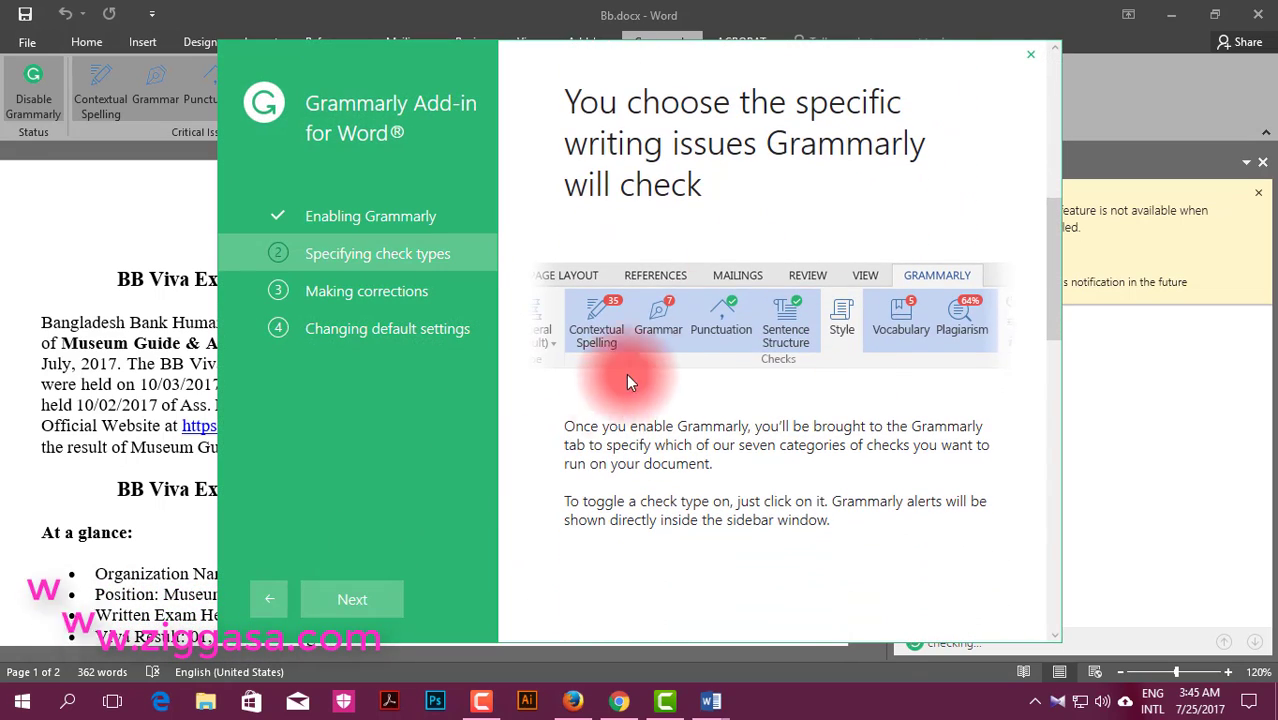
left_click(377, 598)
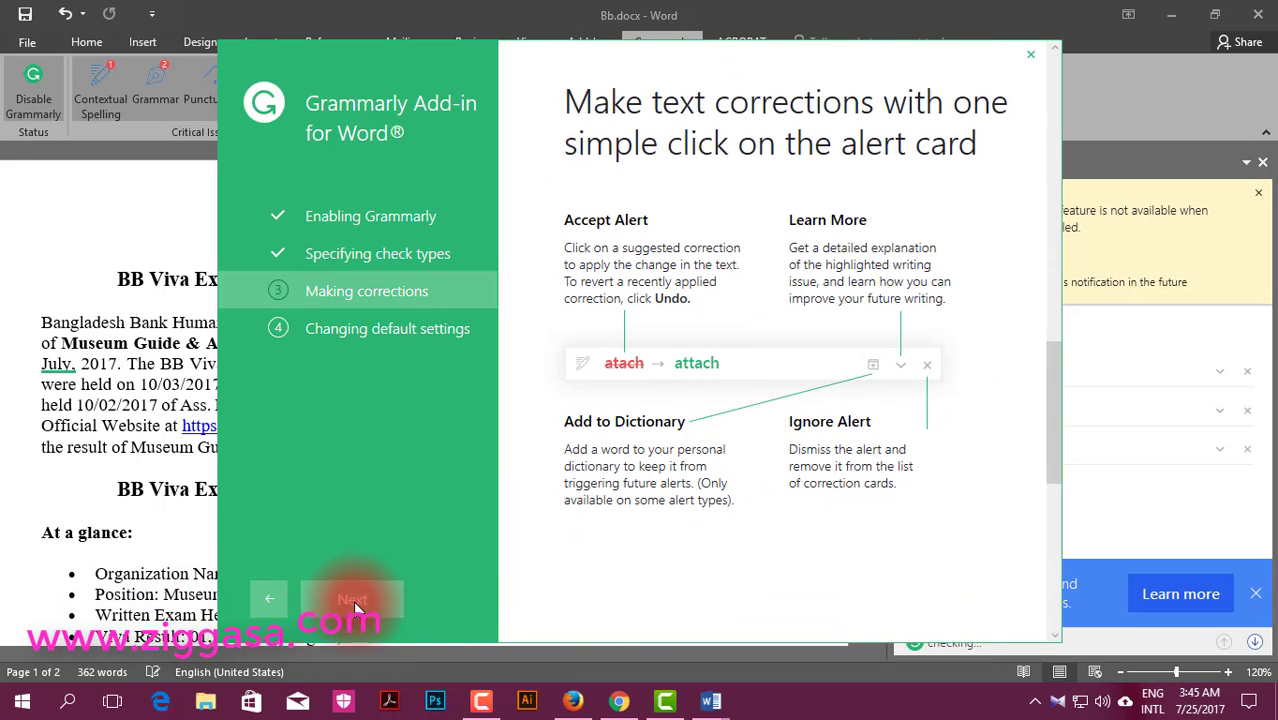
left_click(352, 601)
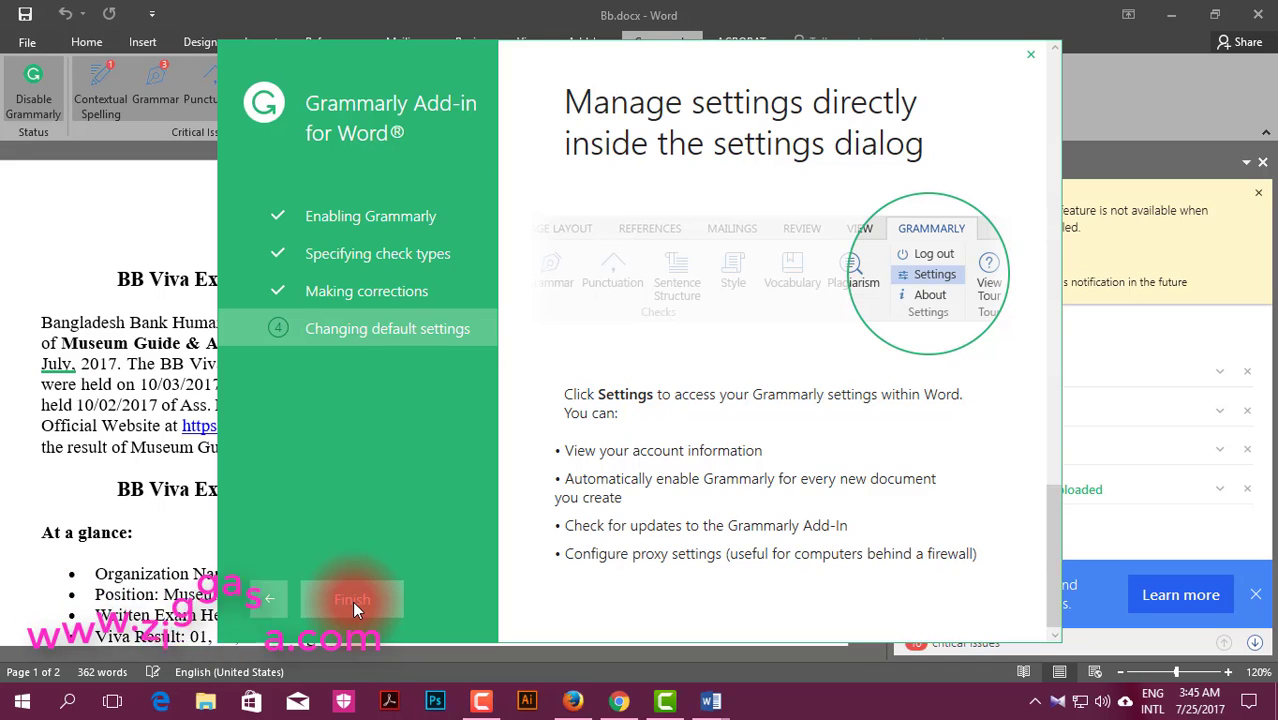
left_click(352, 601)
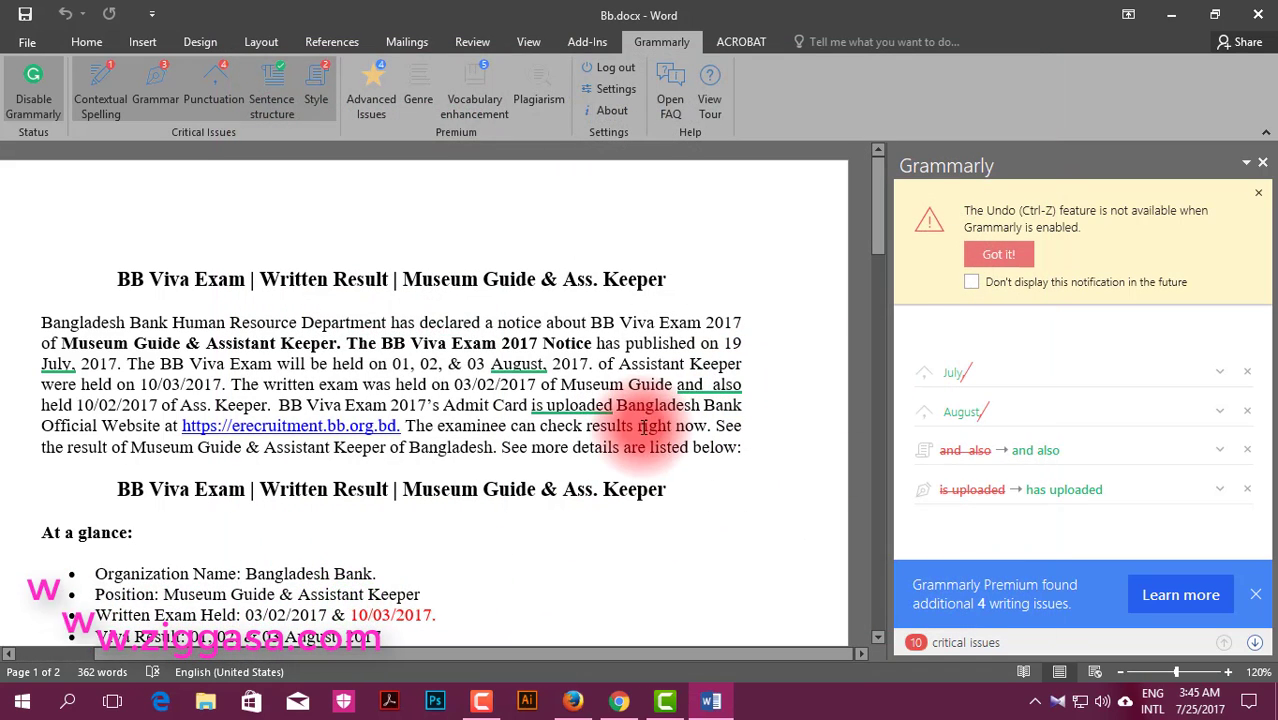
Step: Remove the commas after July and August, fix the double space in 'and also', and use 'has uploaded'
left_click(519, 384)
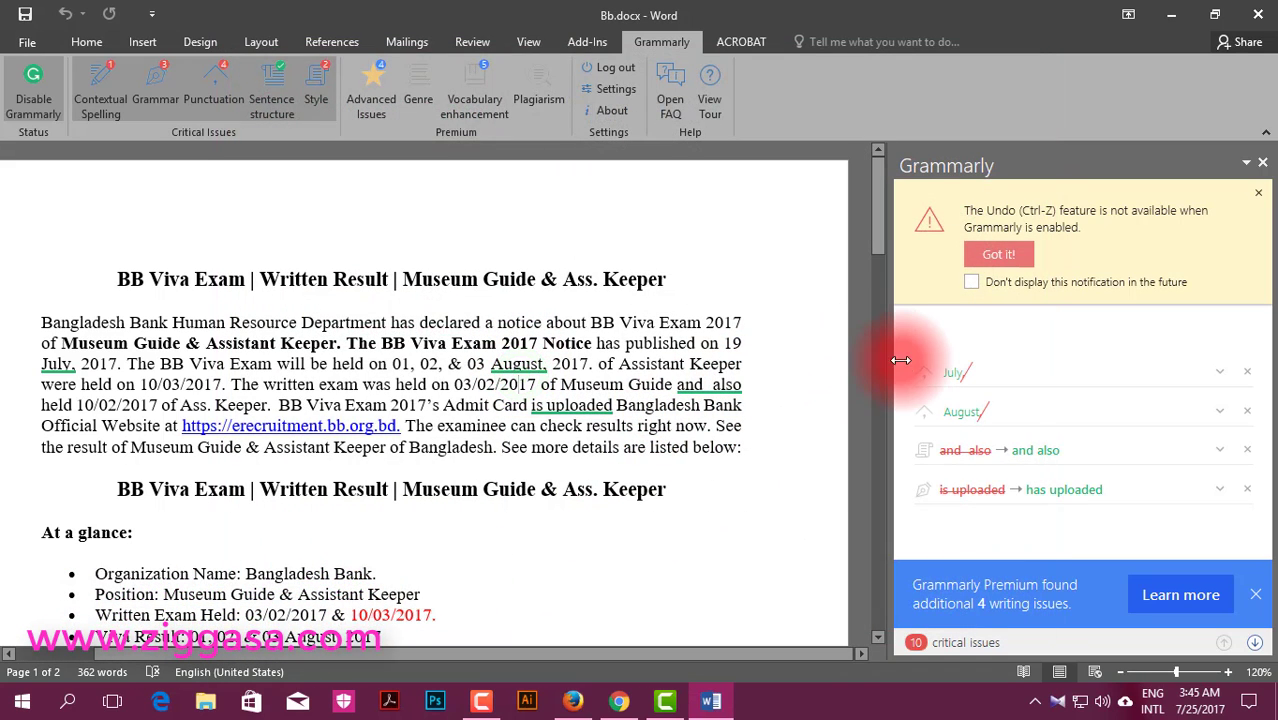
left_click(965, 377)
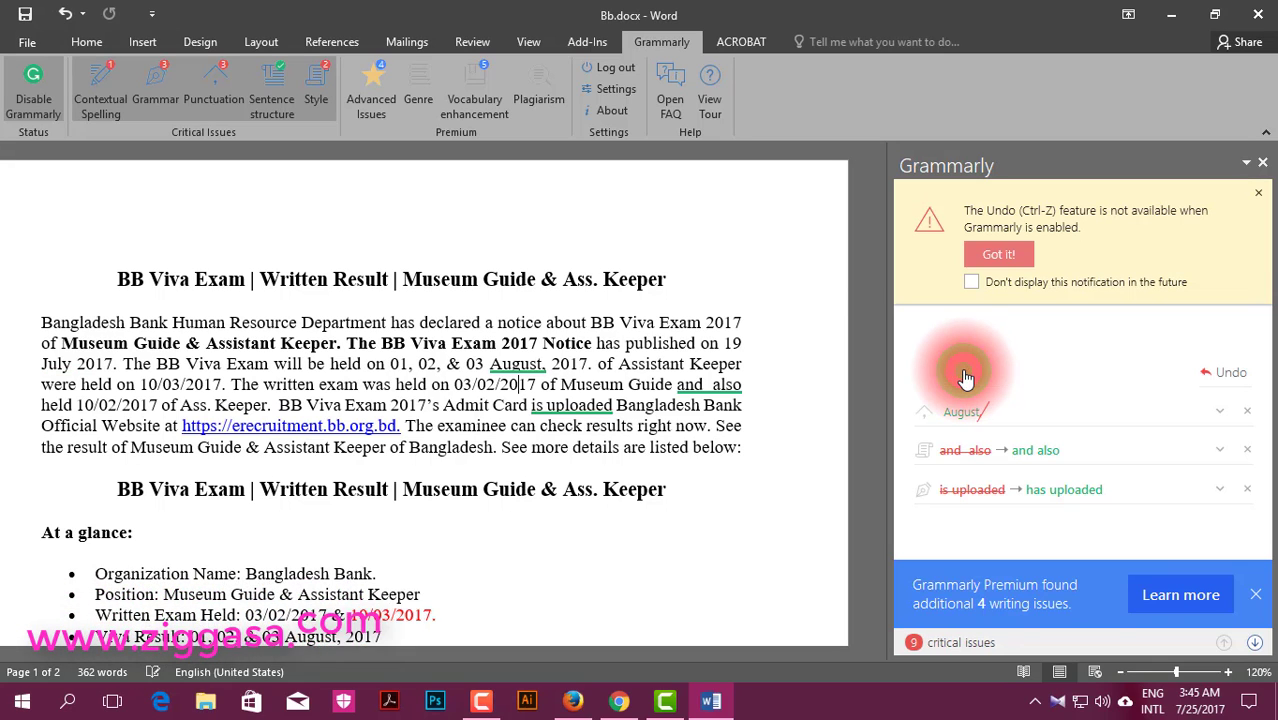
left_click(976, 420)
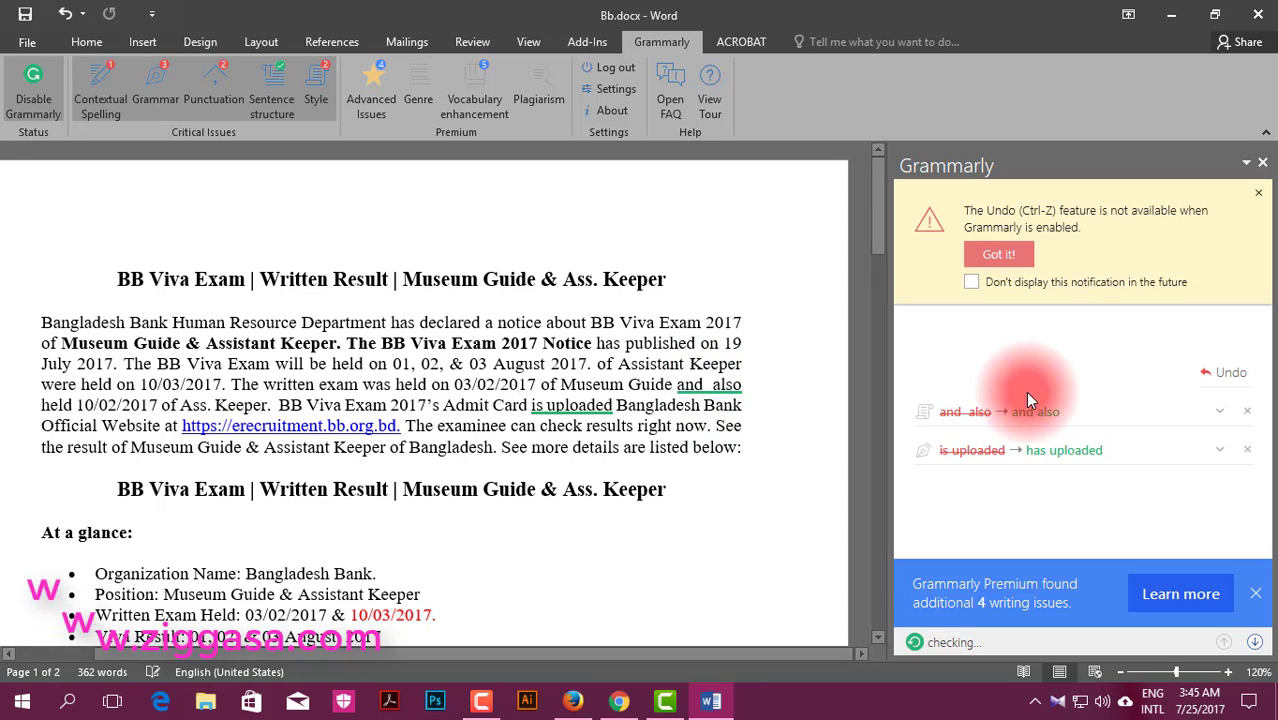
left_click(1035, 411)
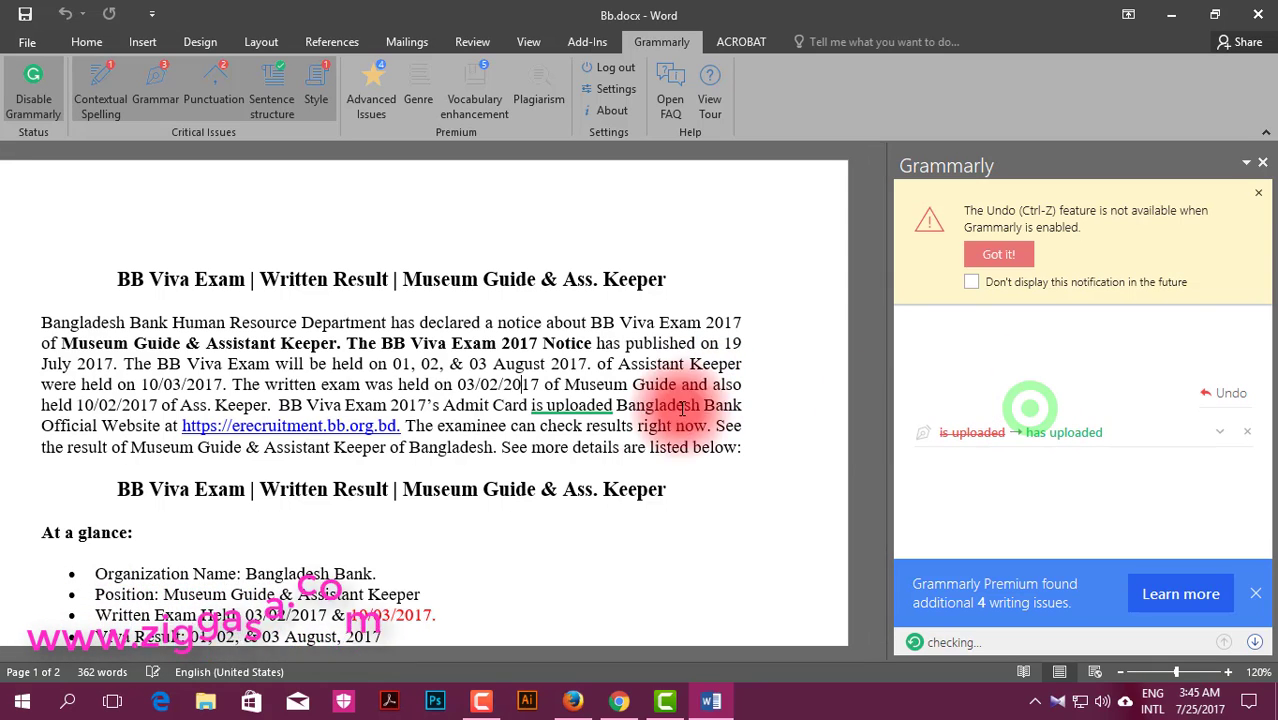
left_click(596, 404)
left_click(1066, 423)
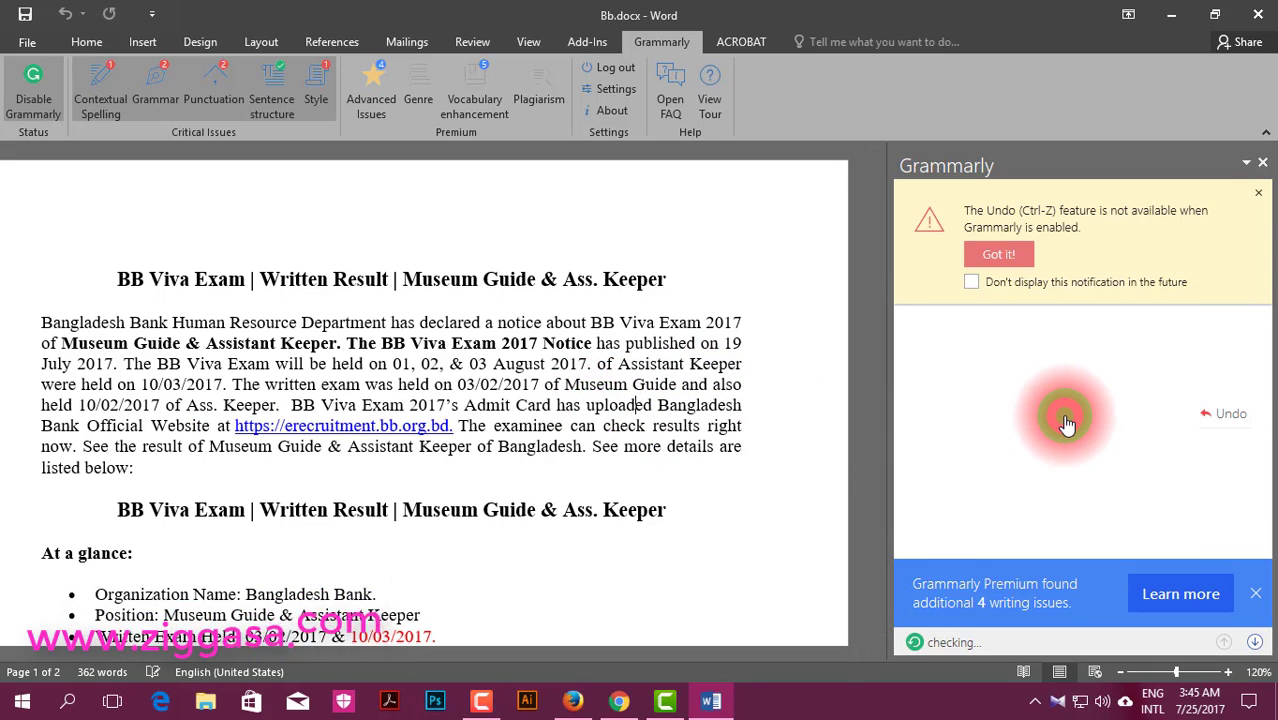
scroll(1066, 418, "down", 3)
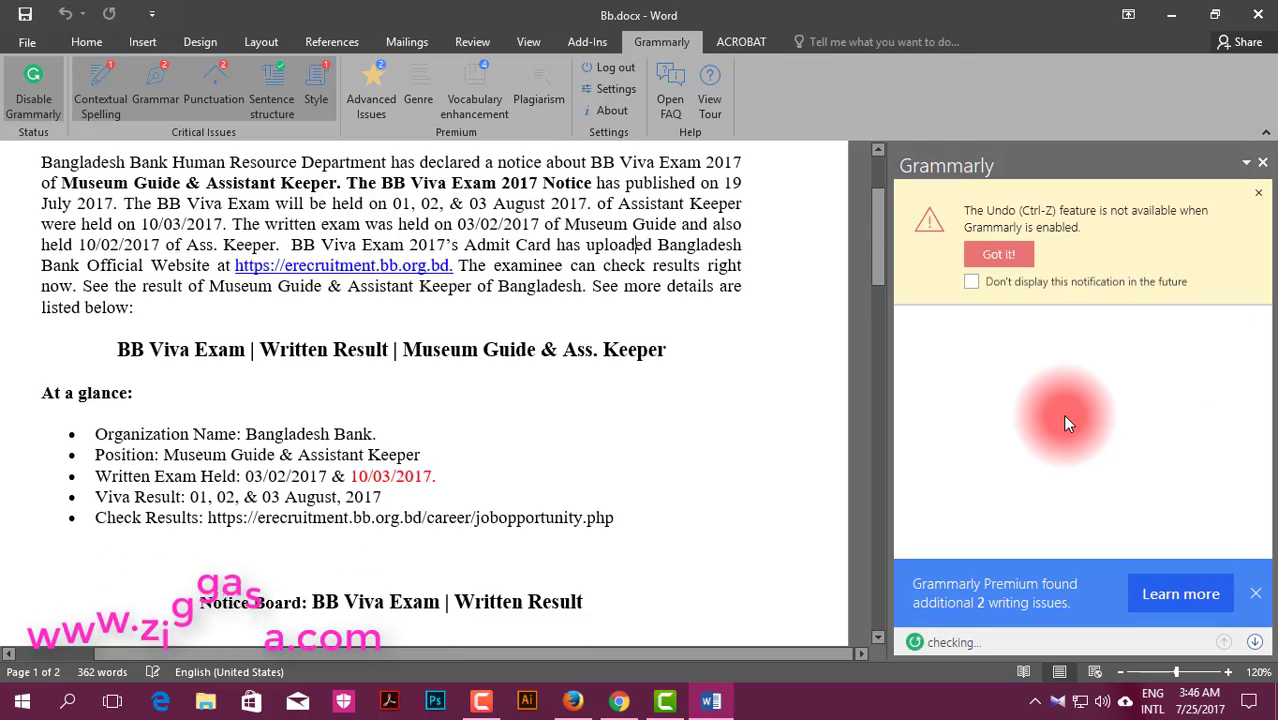
scroll(599, 500, "down", 12)
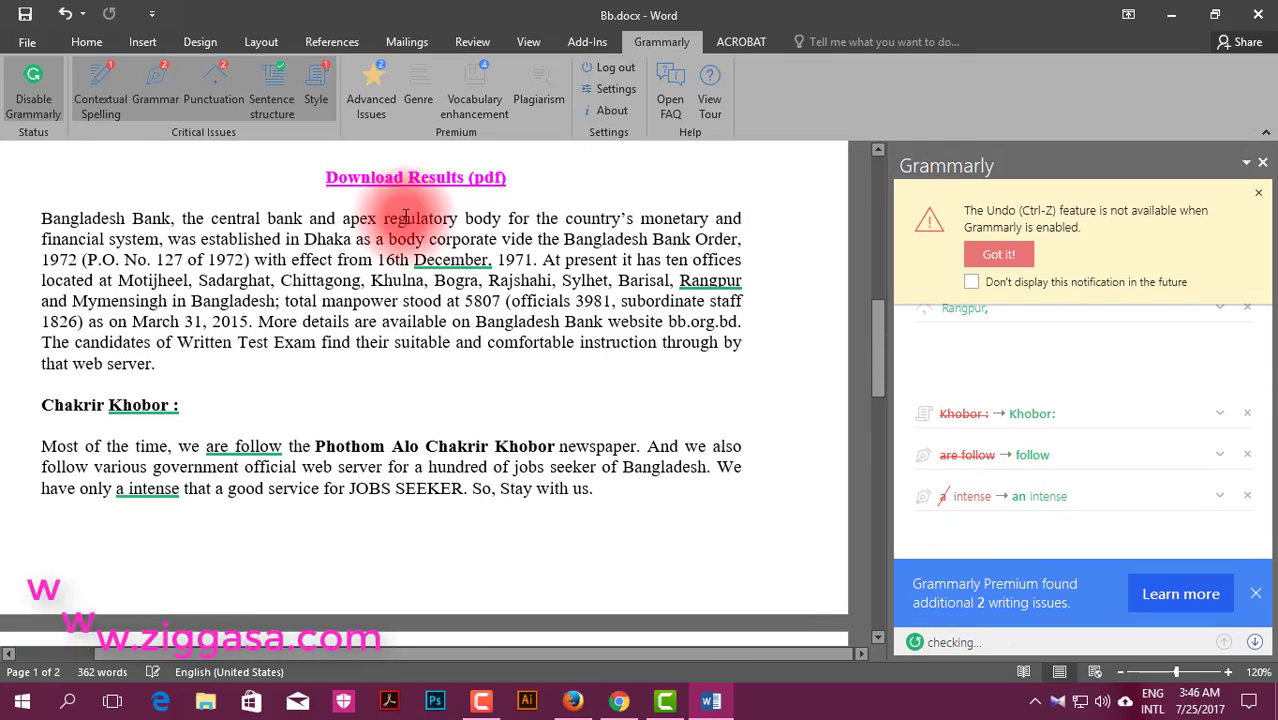
Step: Drop the comma after December, add one after Rangpur, fix 'Khobor:', and use 'follow' and 'an intense'
left_click(440, 262)
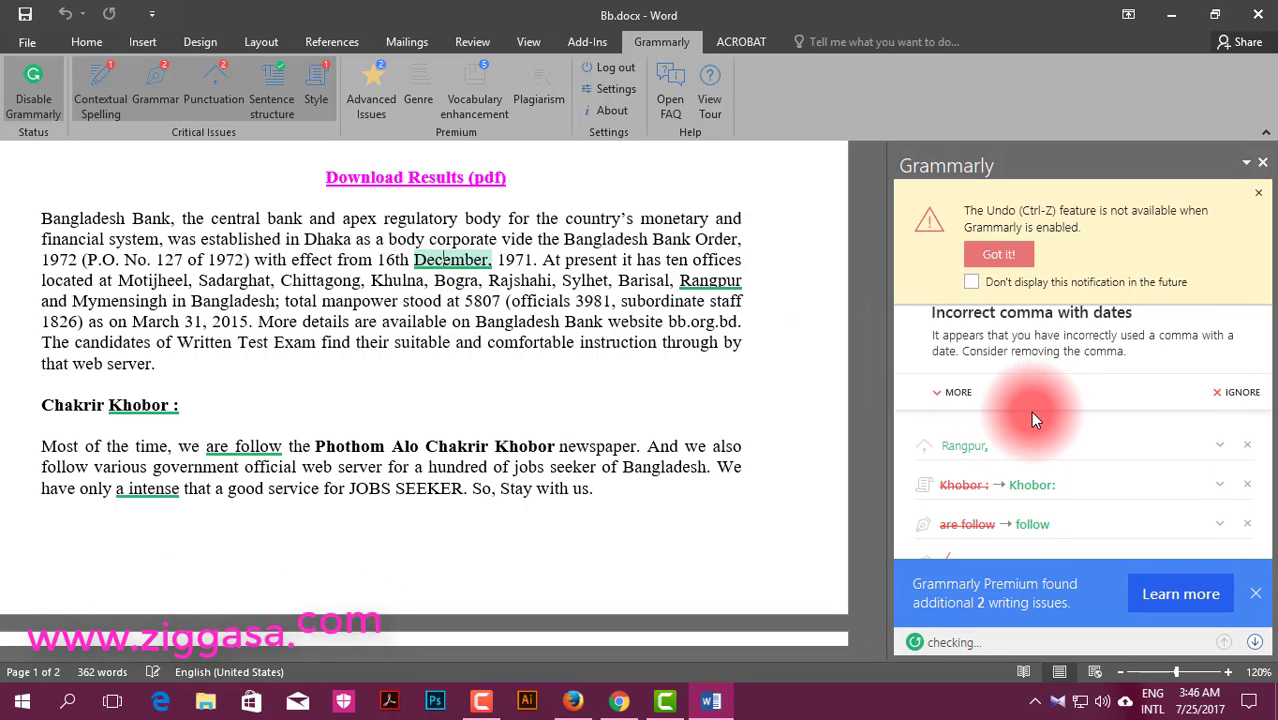
left_click(998, 254)
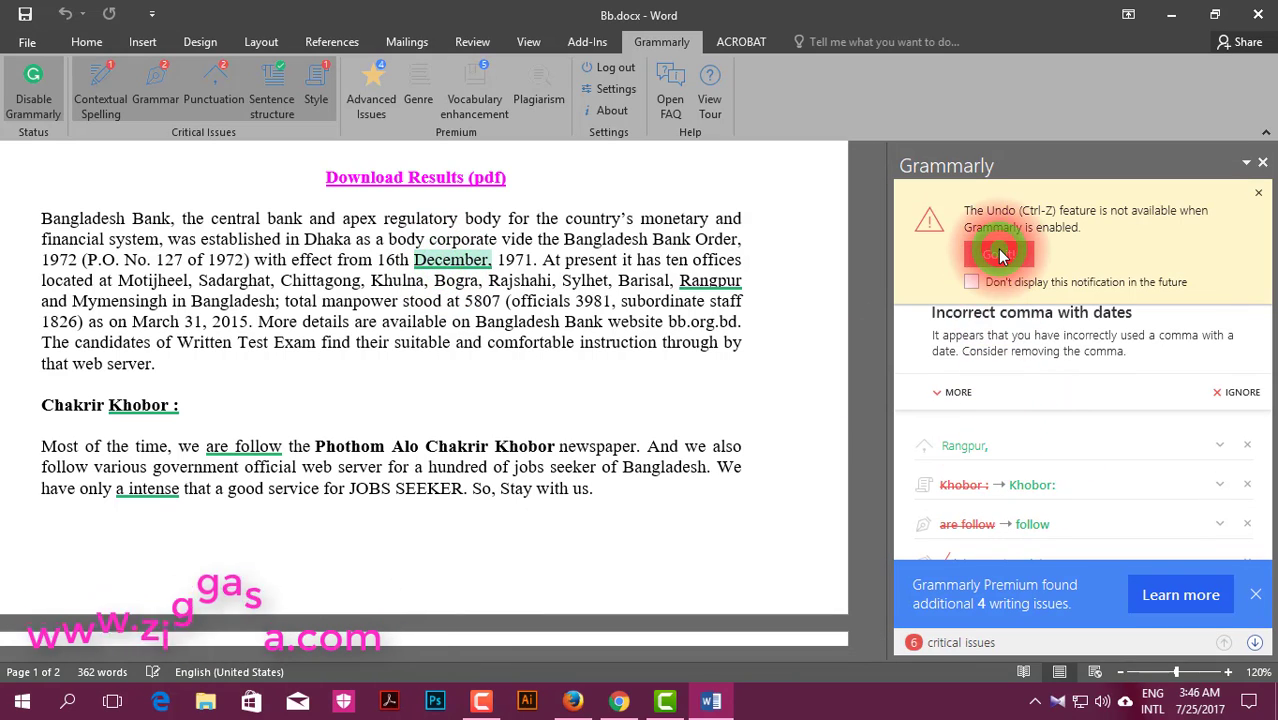
left_click(998, 282)
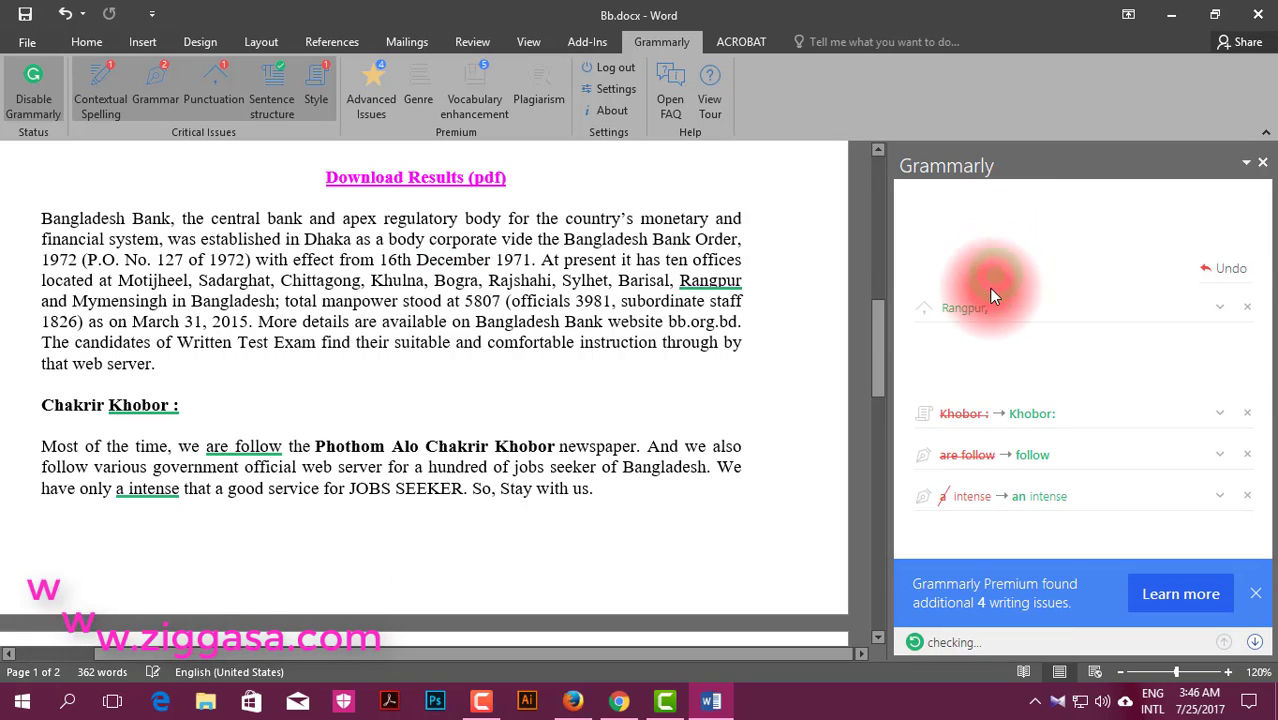
left_click(970, 316)
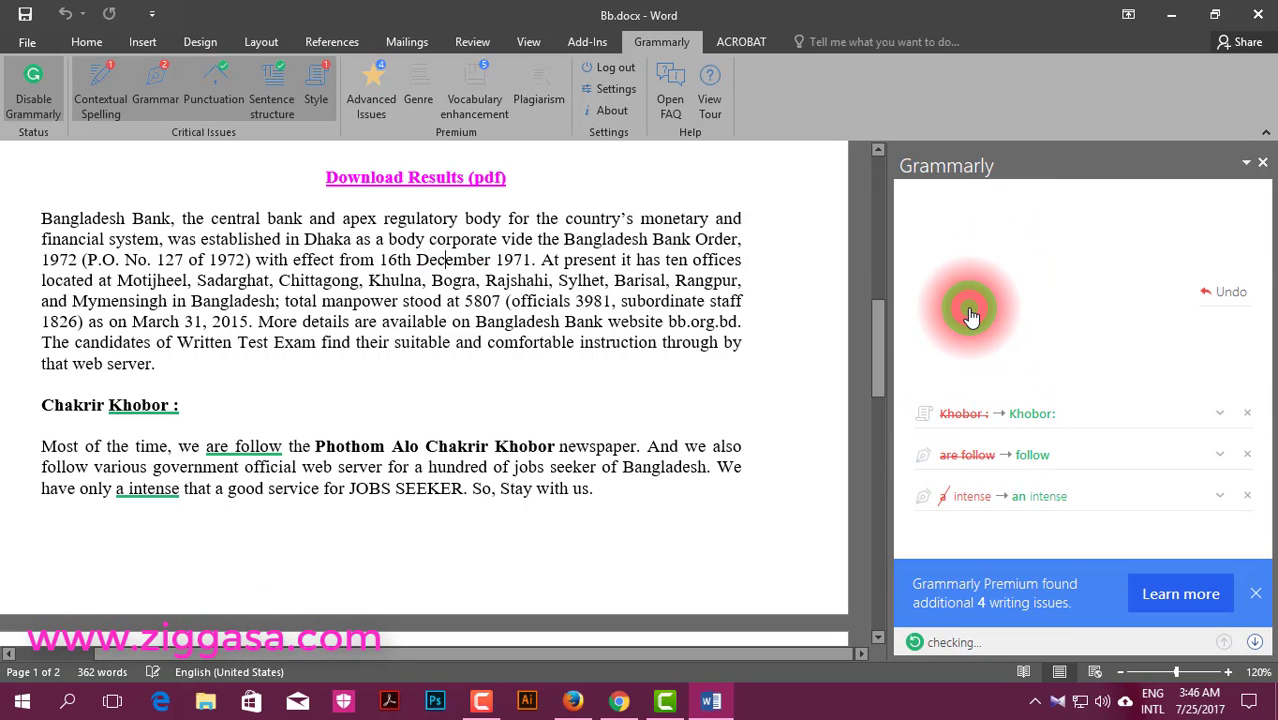
left_click(1028, 428)
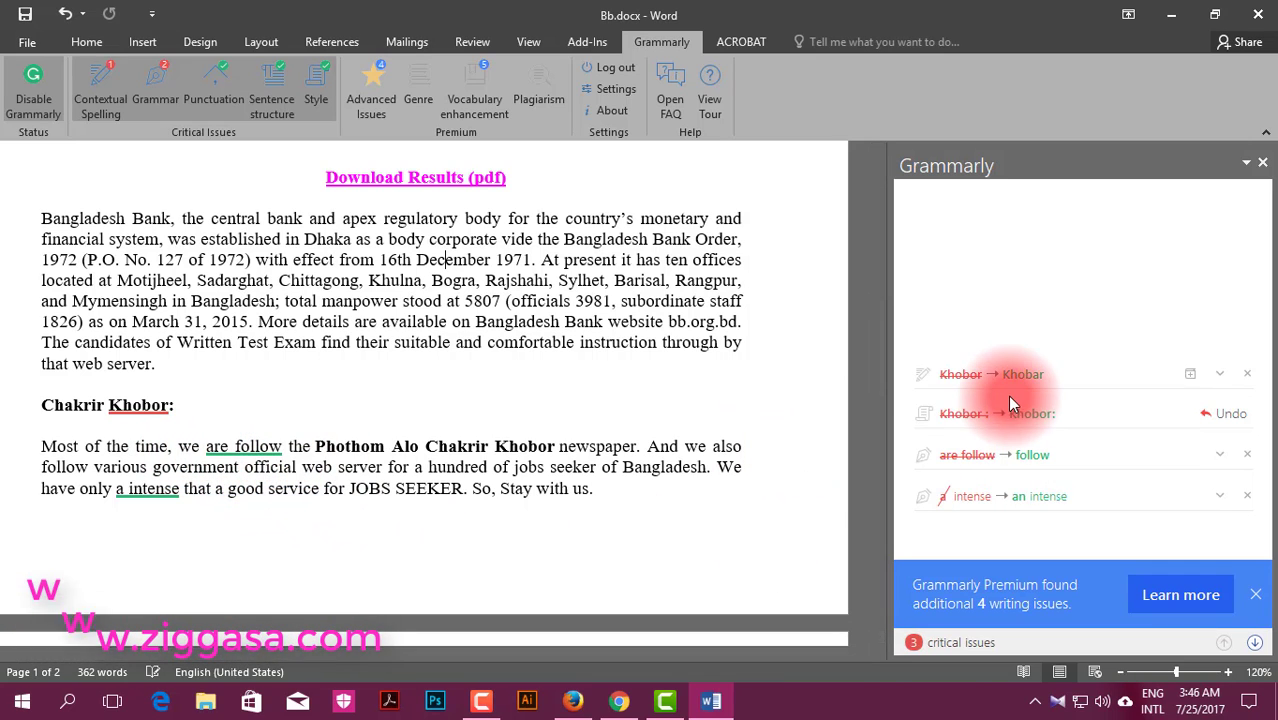
left_click(1021, 456)
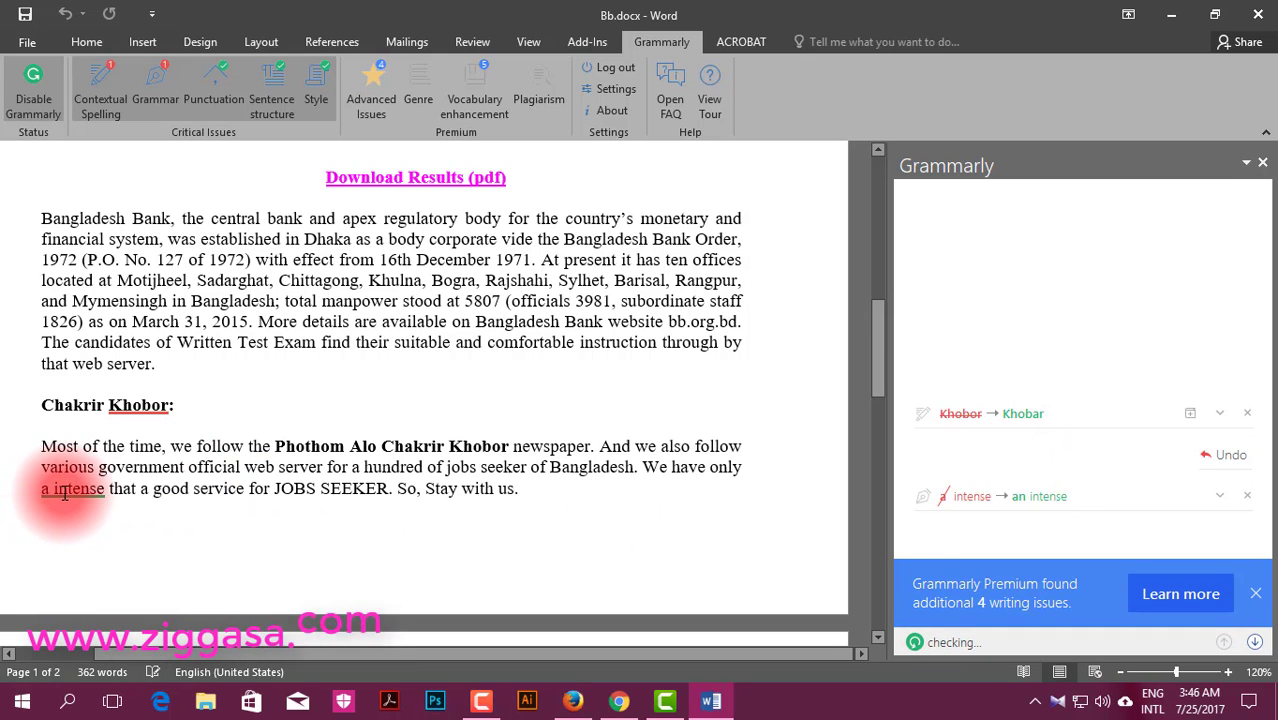
left_click(1048, 499)
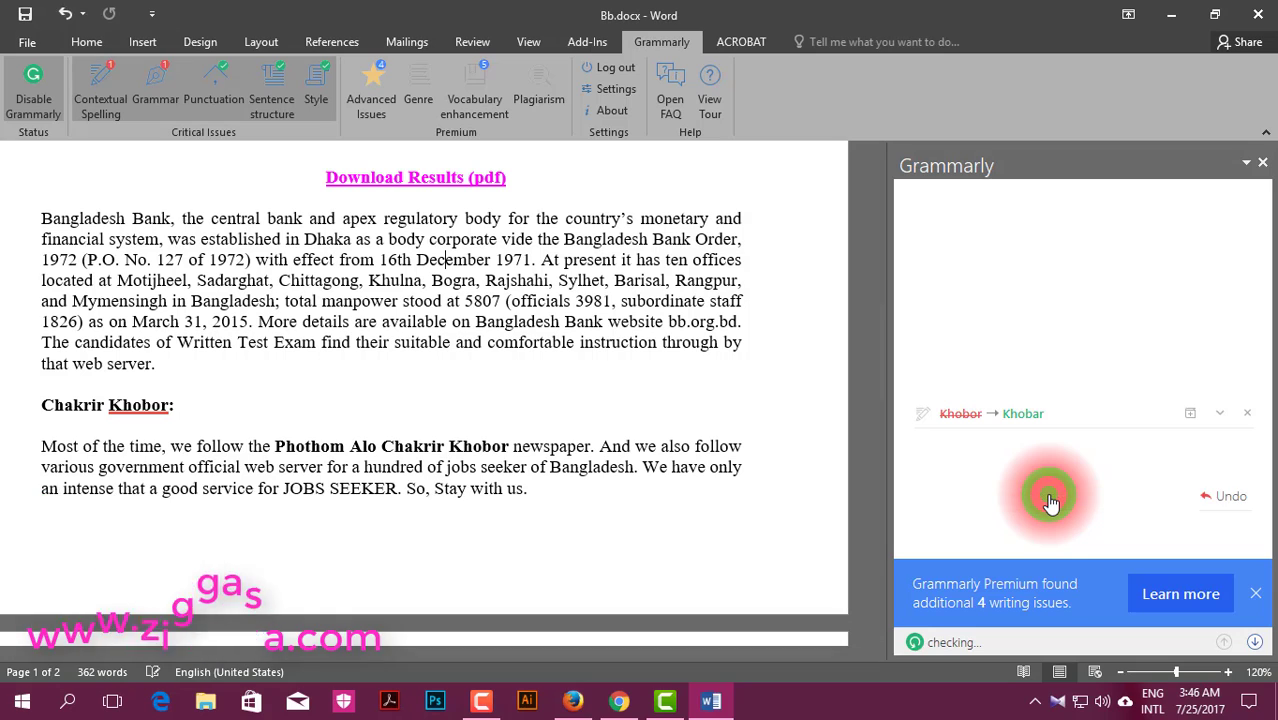
Step: Select the empty last line and review the remaining Contextual Spelling issue until none remain
scroll(622, 492, "down", 5)
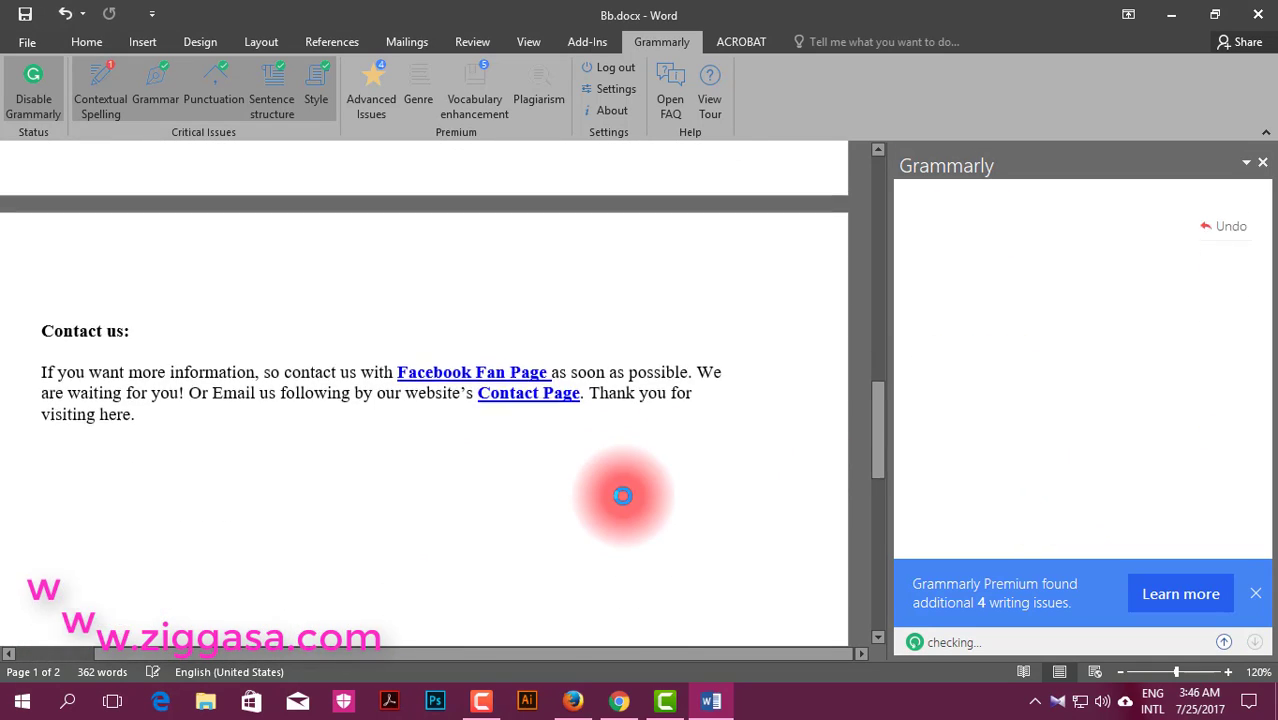
left_click(622, 495)
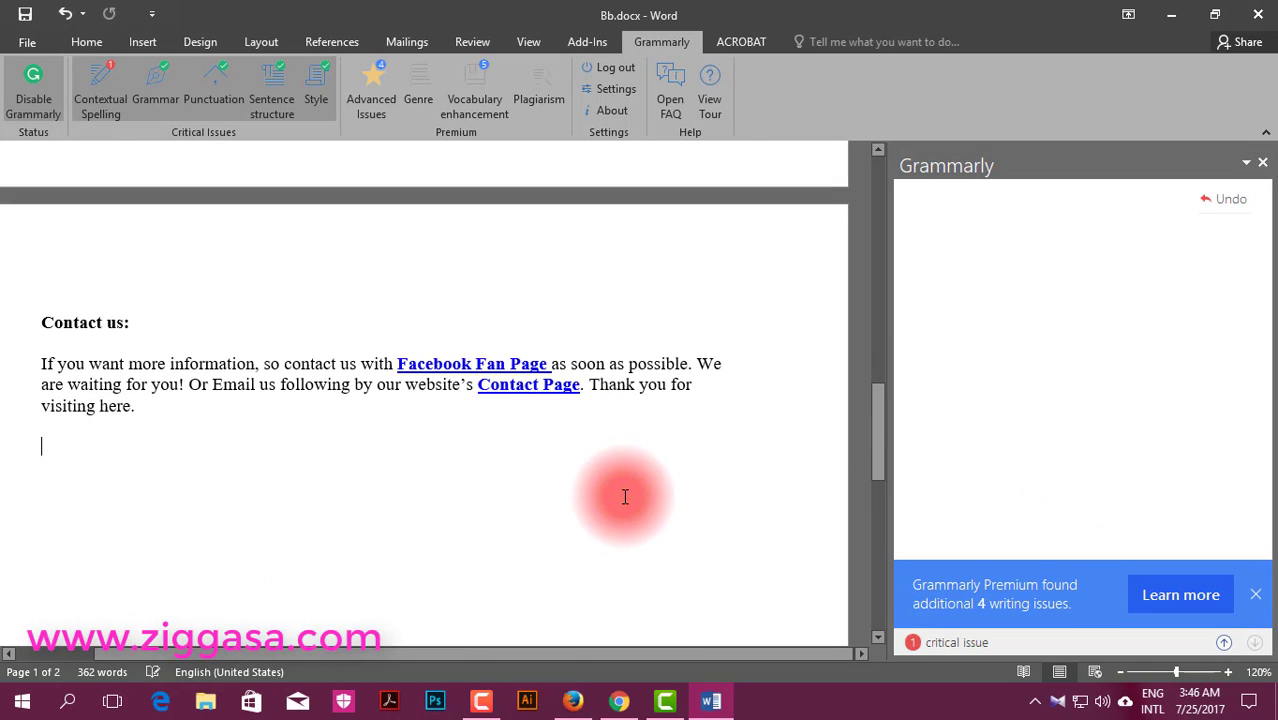
triple_click(625, 497)
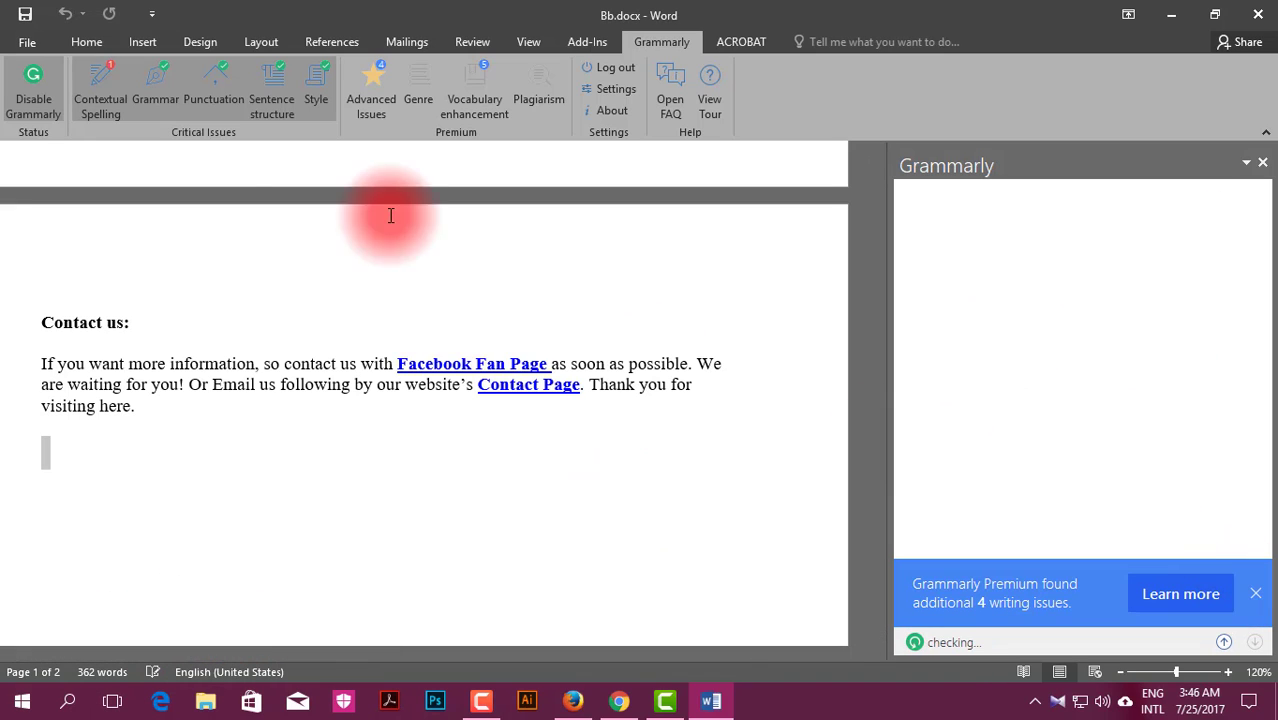
left_click(101, 98)
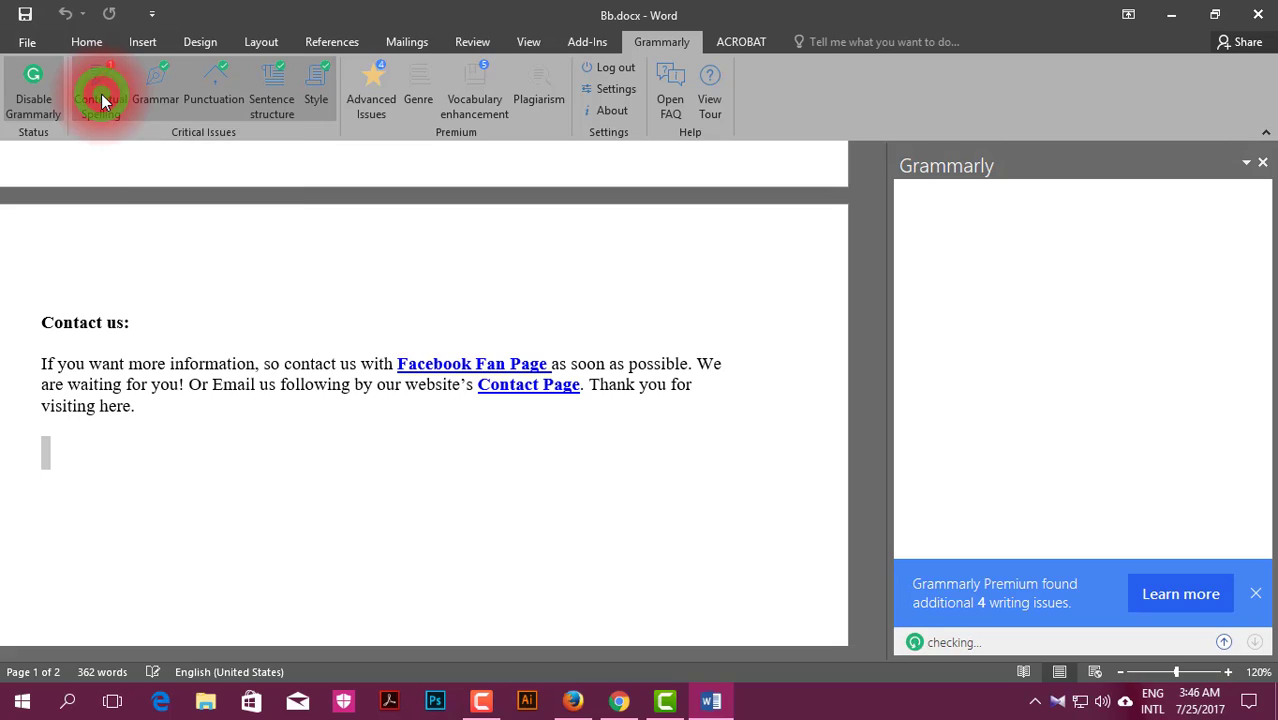
scroll(408, 345, "down", 5)
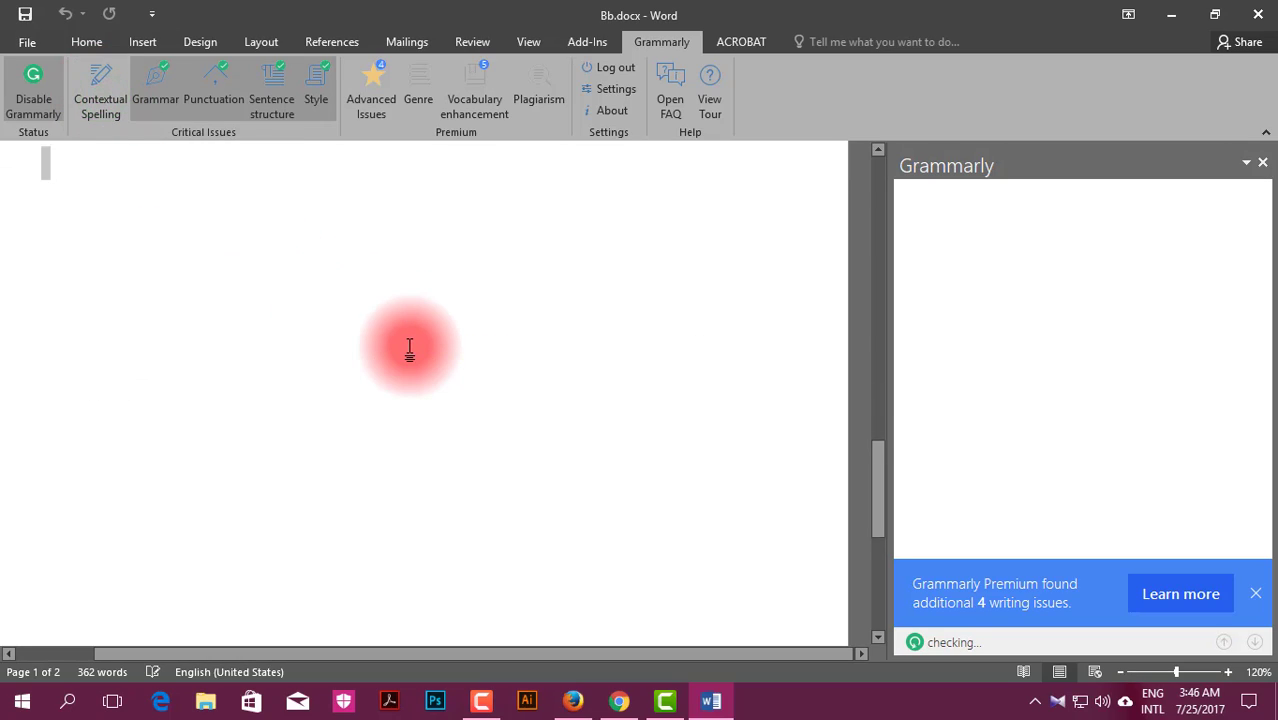
scroll(411, 347, "up", 20)
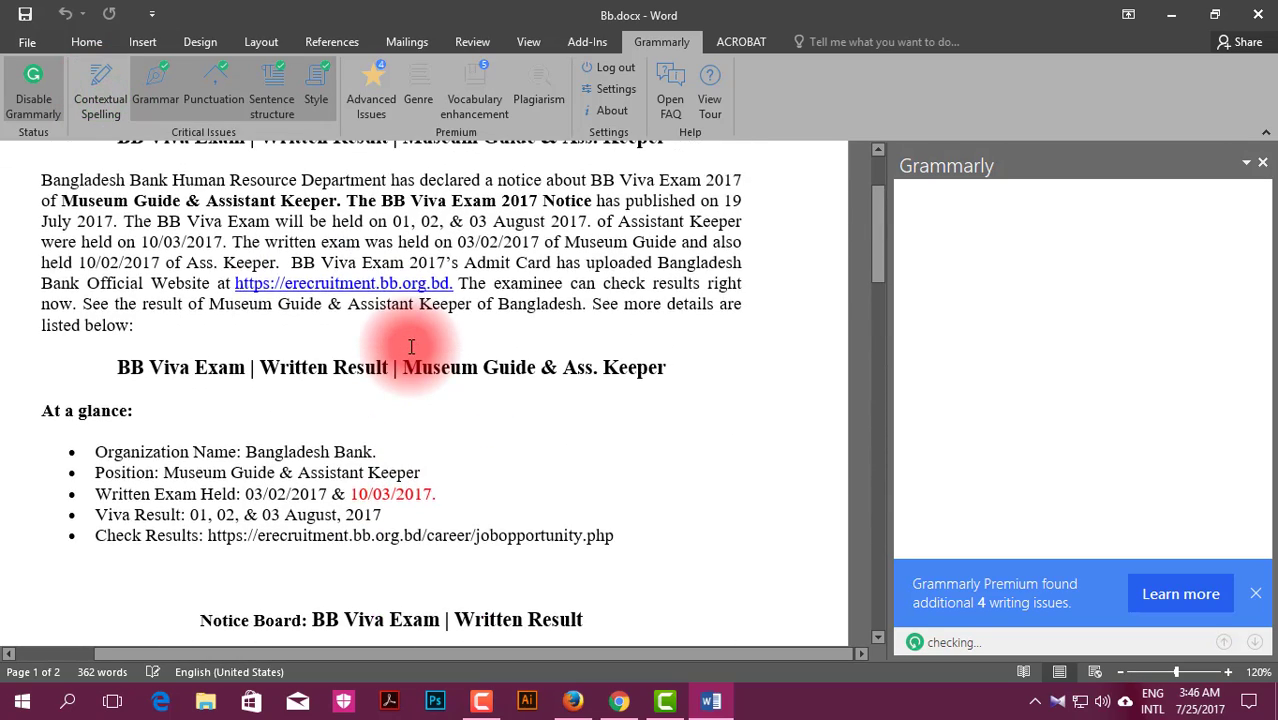
scroll(410, 347, "down", 20)
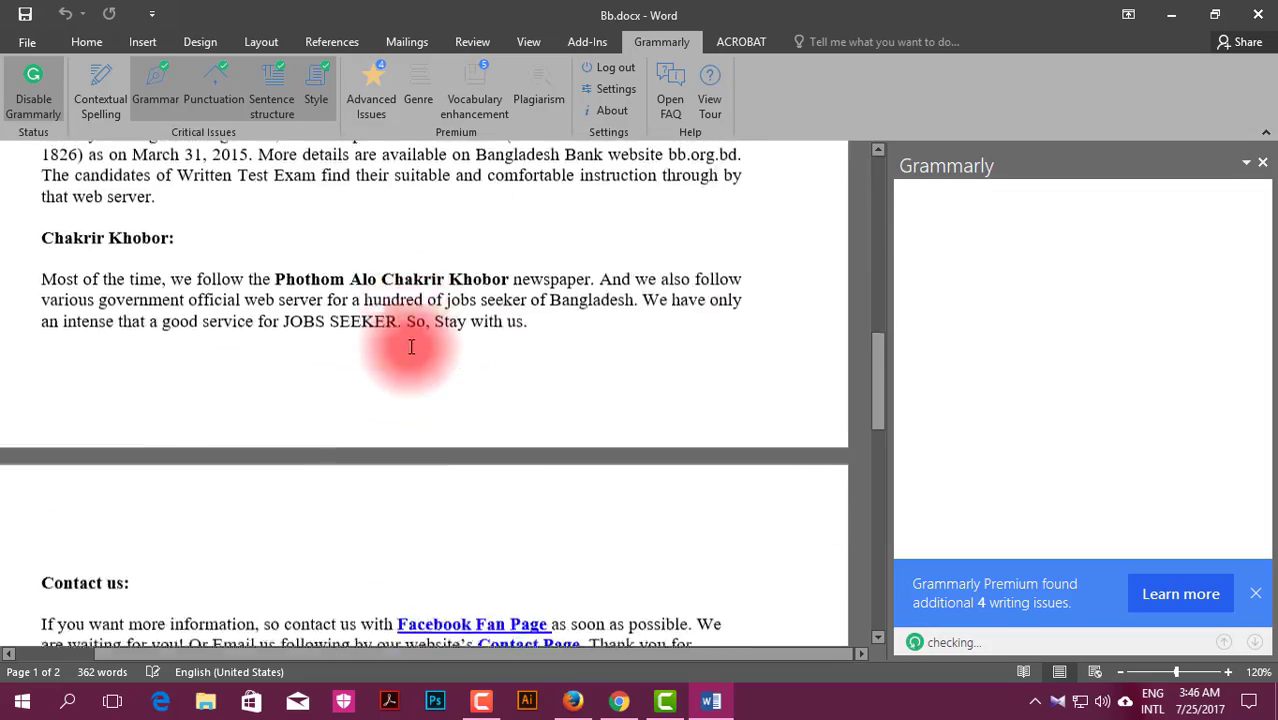
scroll(410, 347, "down", 5)
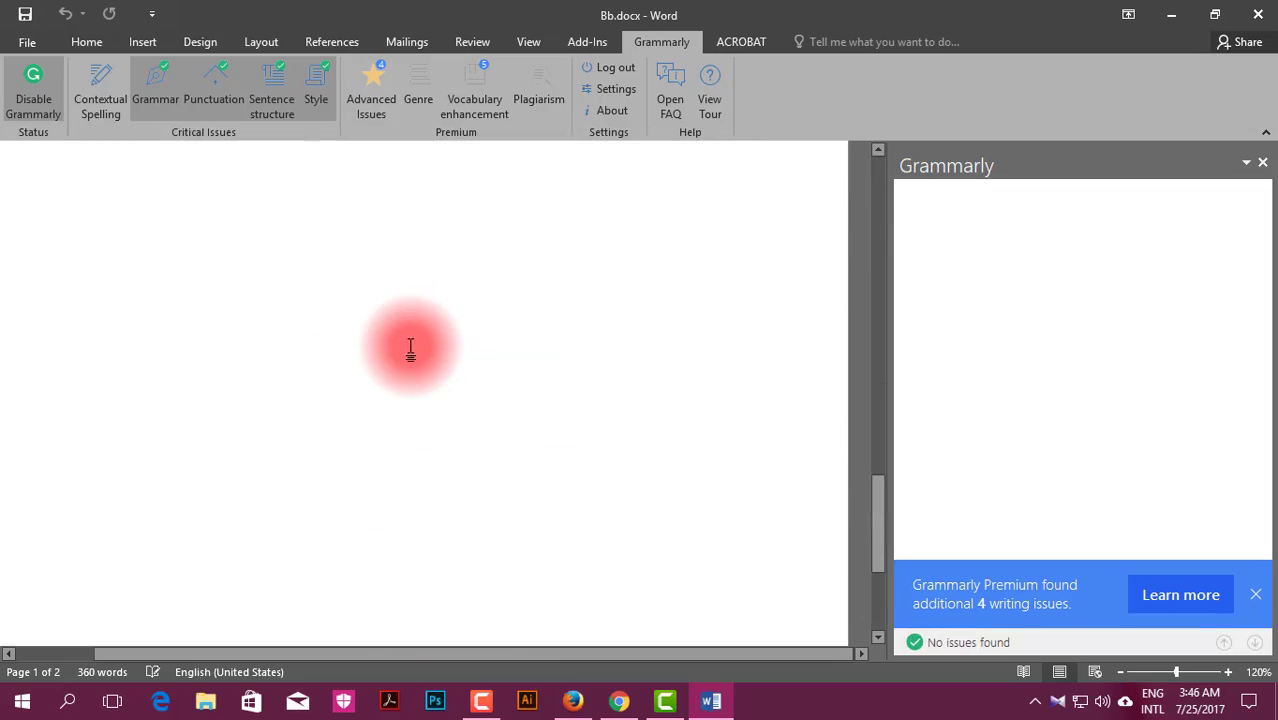
scroll(410, 347, "up", 10)
scroll(411, 347, "up", 8)
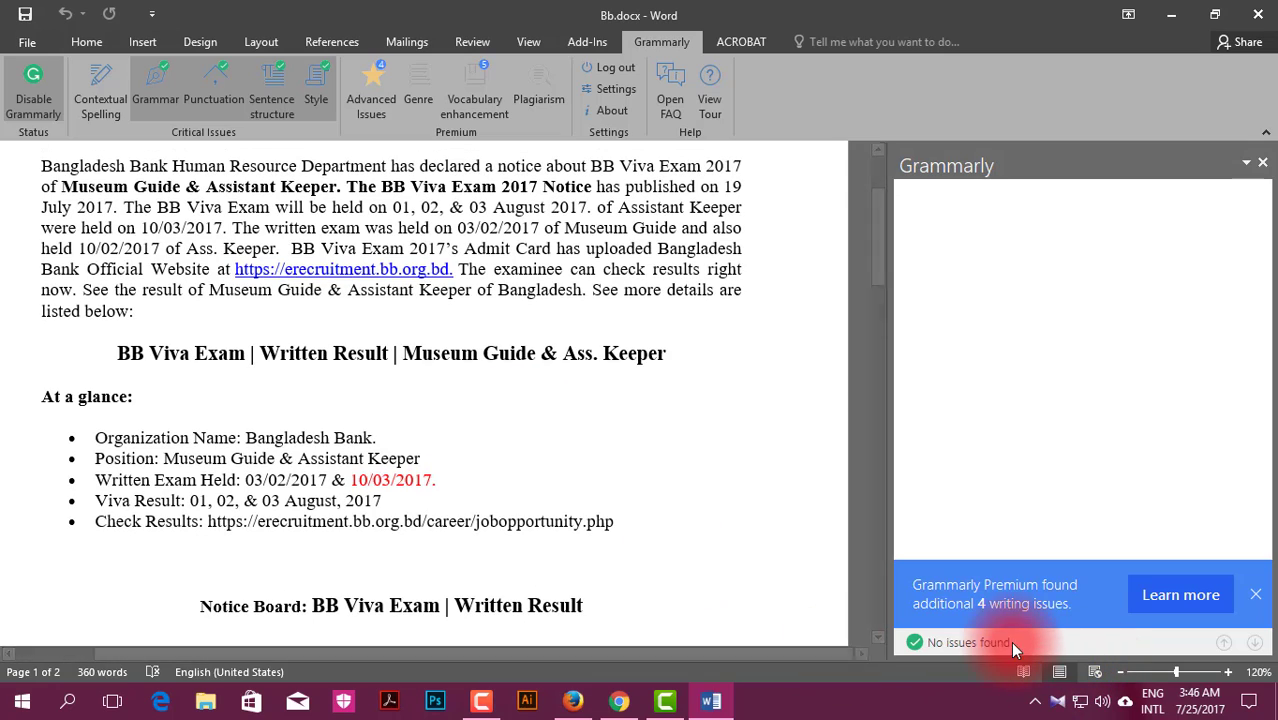
Step: Close the Grammarly Premium banner and minimize Word to show the desktop
left_click(1255, 597)
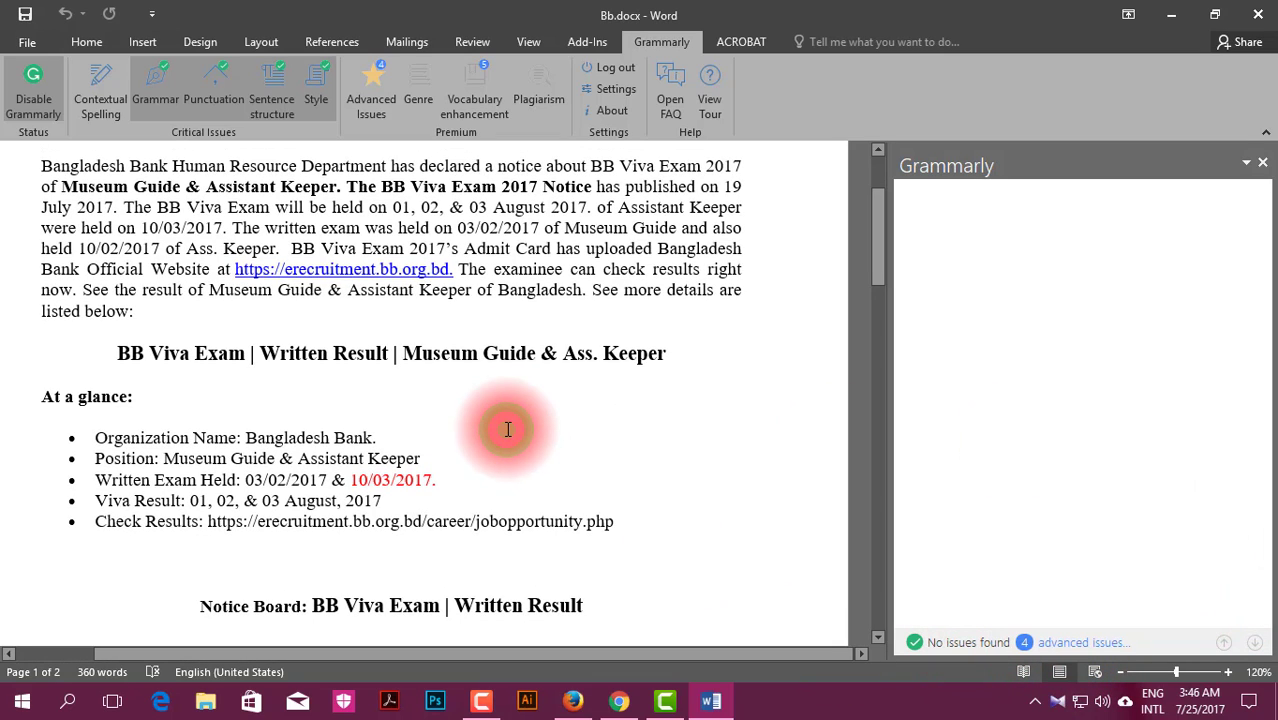
left_click(533, 542)
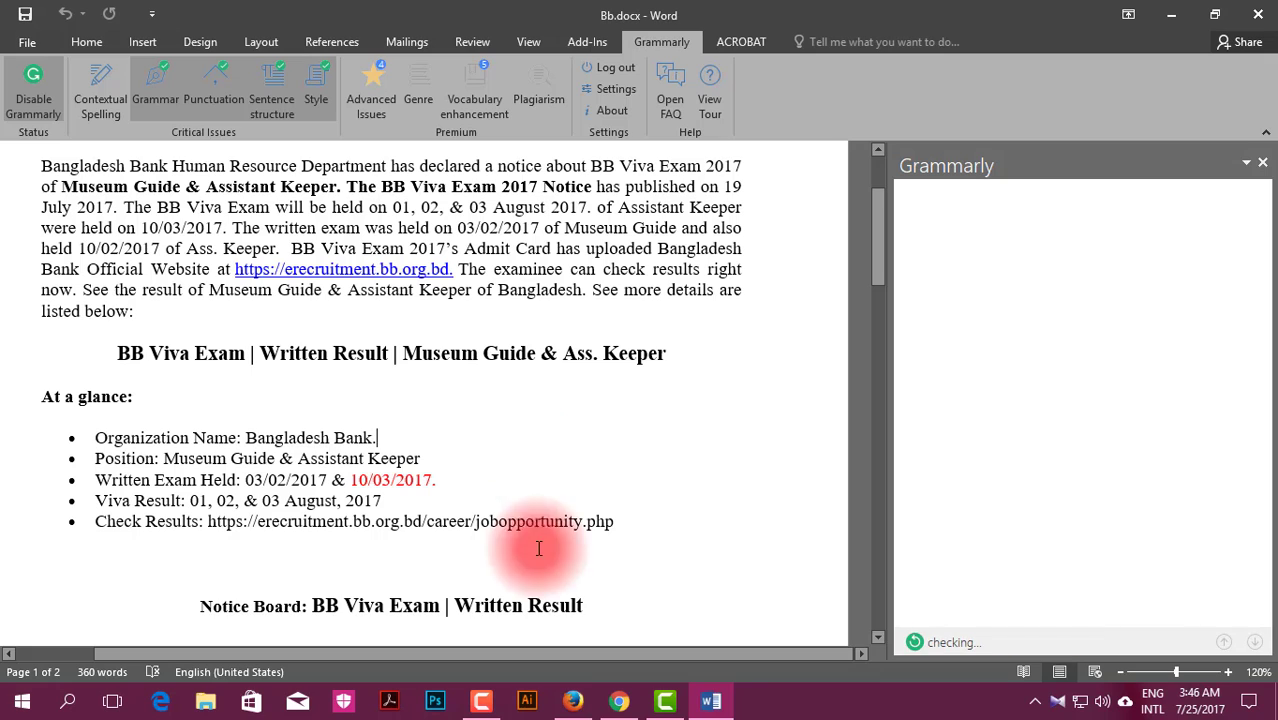
left_click(1173, 16)
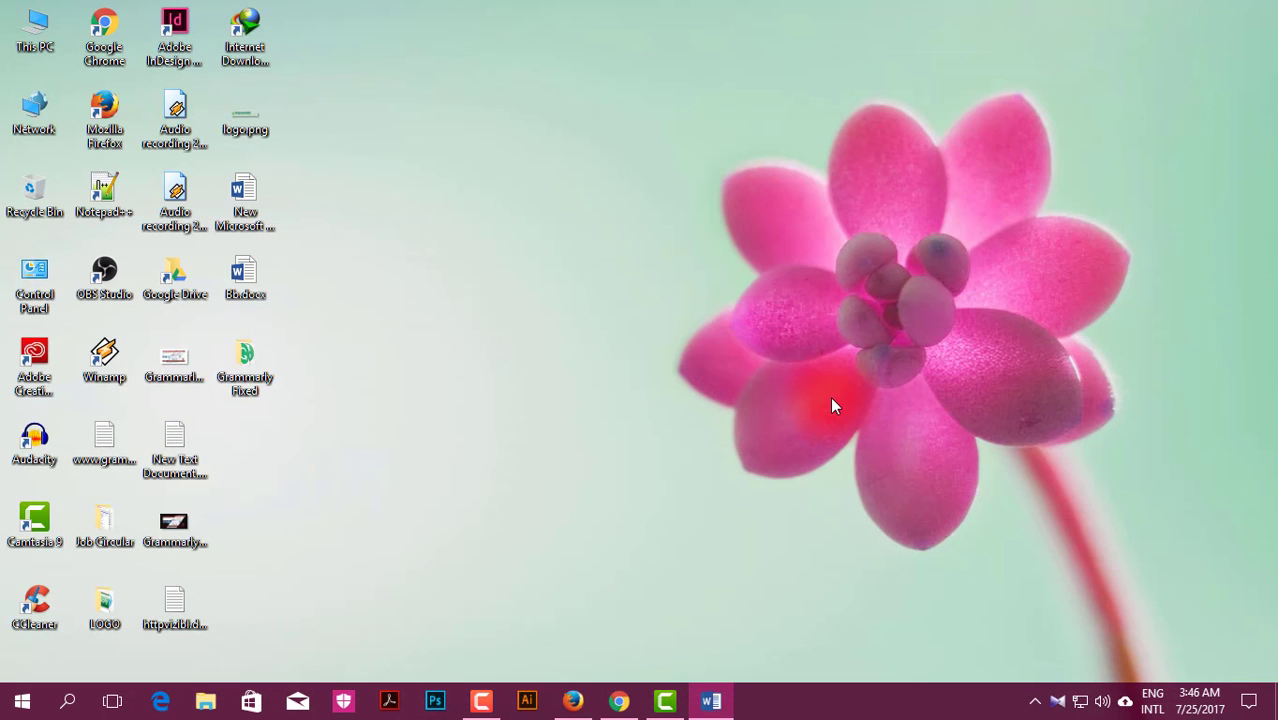